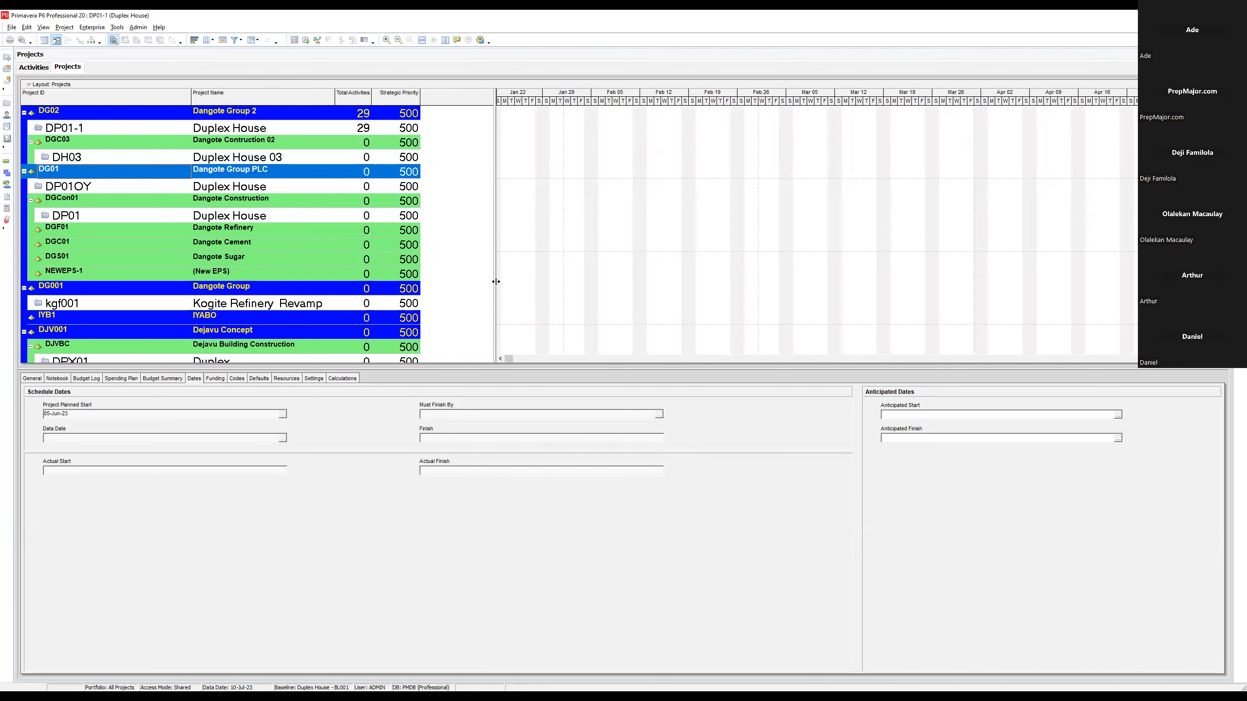
Review the program's version information in the About window and close it.
left_click_drag(458, 286, 452, 285)
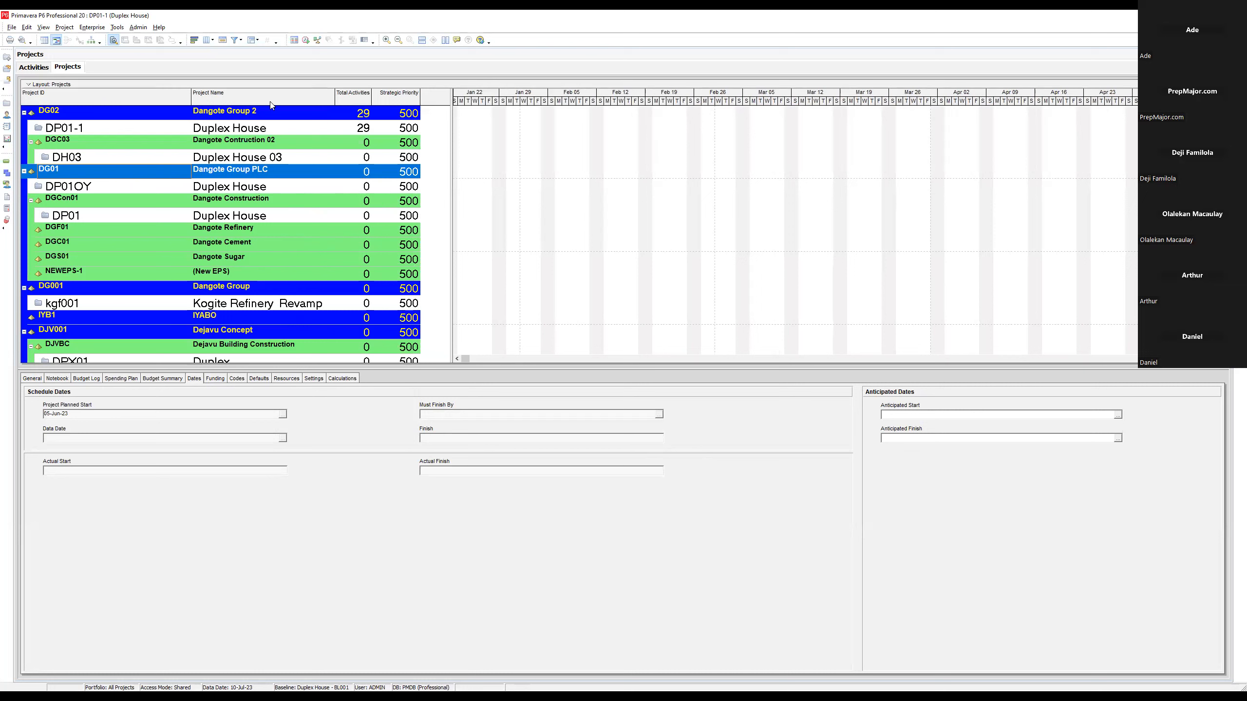
left_click(160, 27)
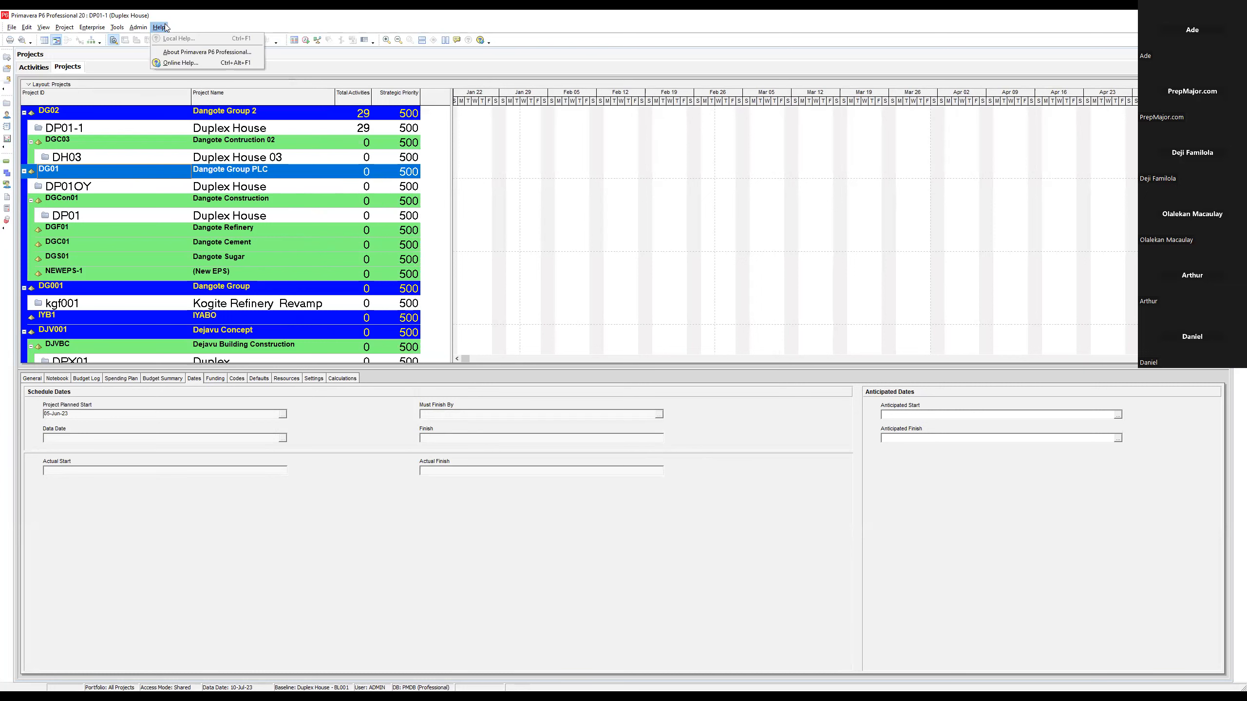
left_click(171, 52)
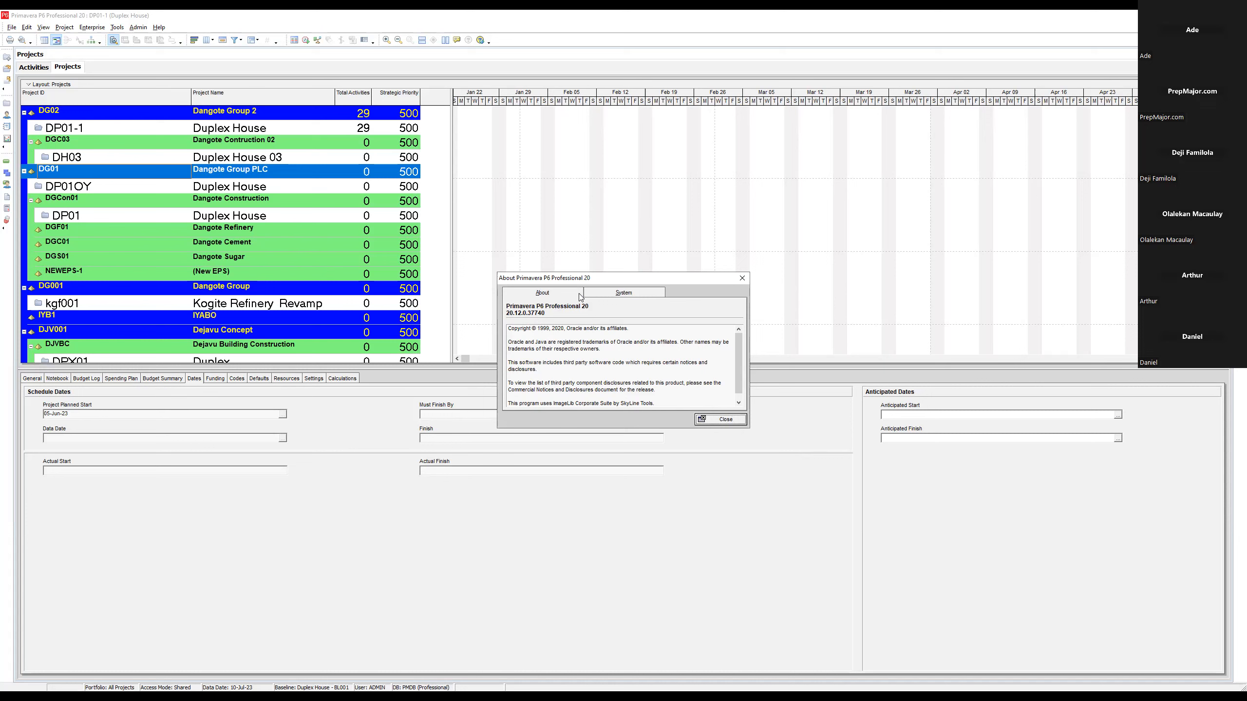
left_click(715, 421)
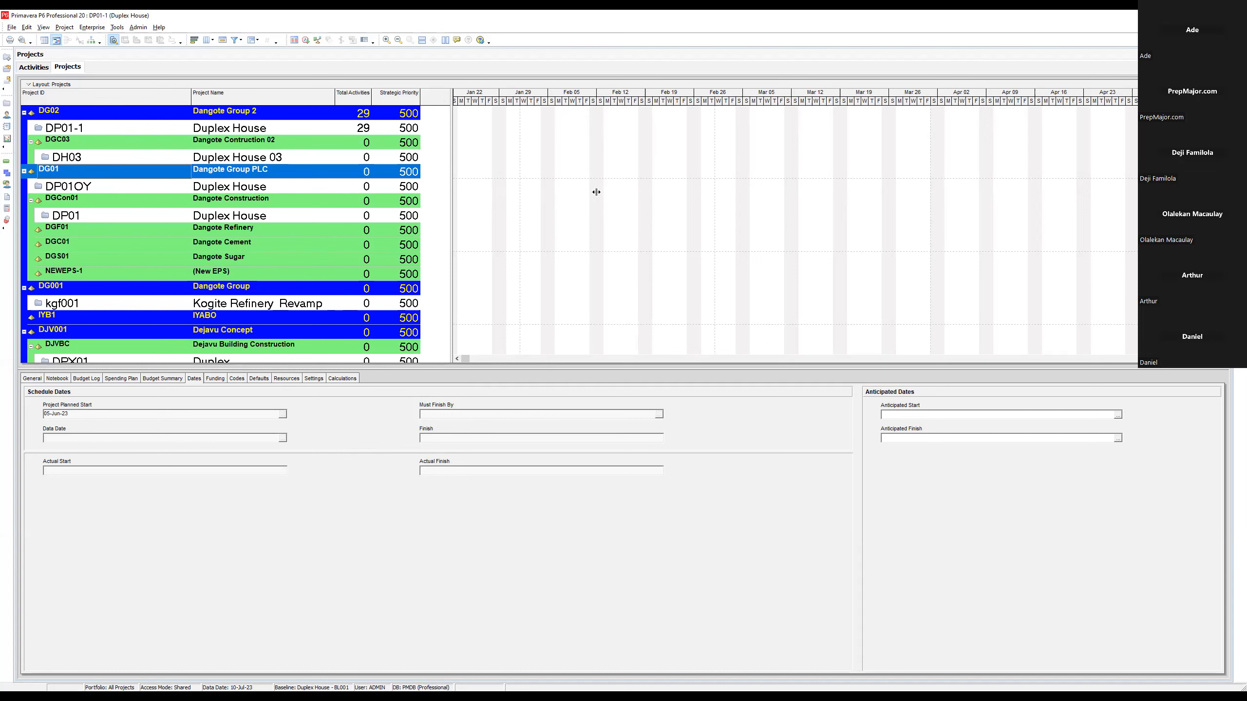
Review the Gantt chart's bar definitions for EPS elements, projects and summary, leaving the settings as they are.
left_click_drag(596, 191, 596, 192)
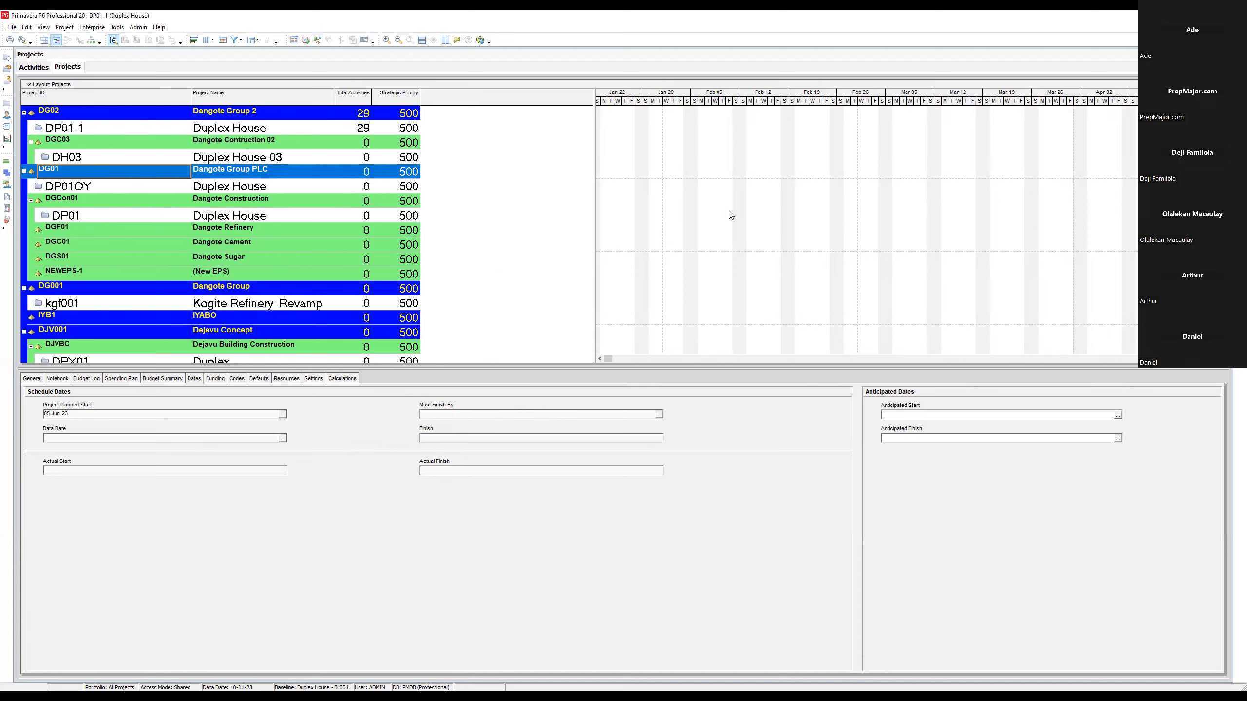
left_click(753, 213)
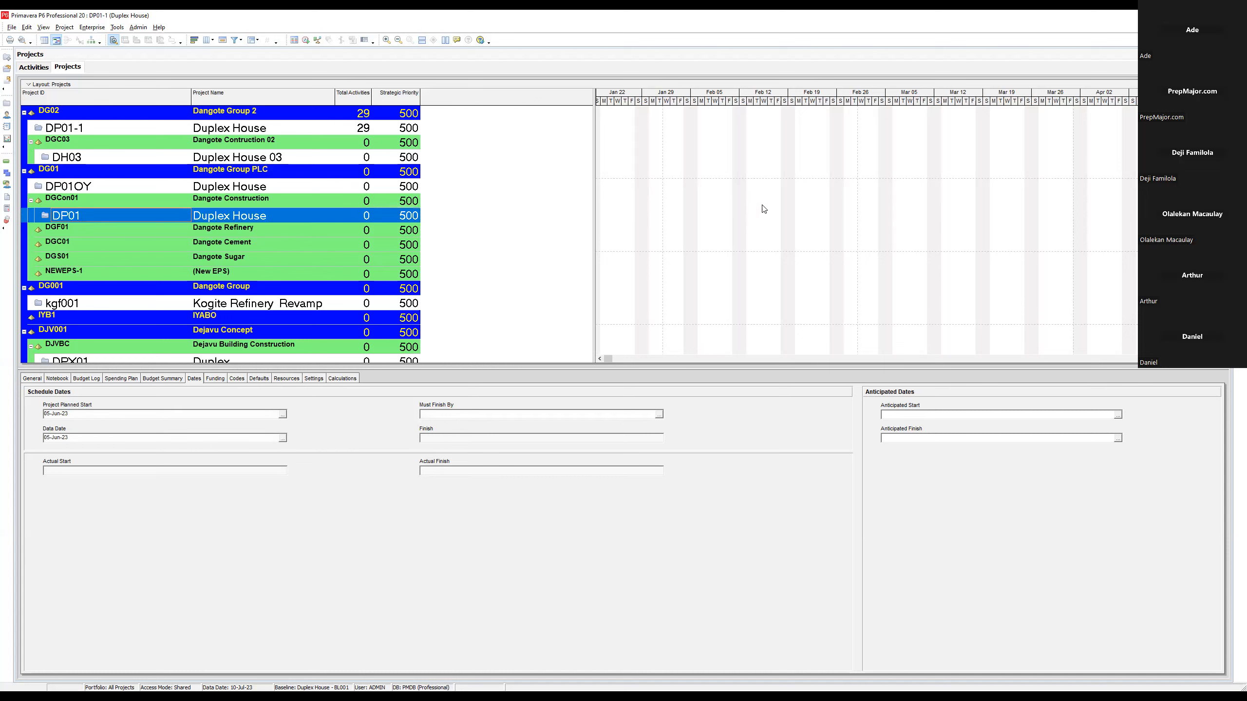
right_click(754, 213)
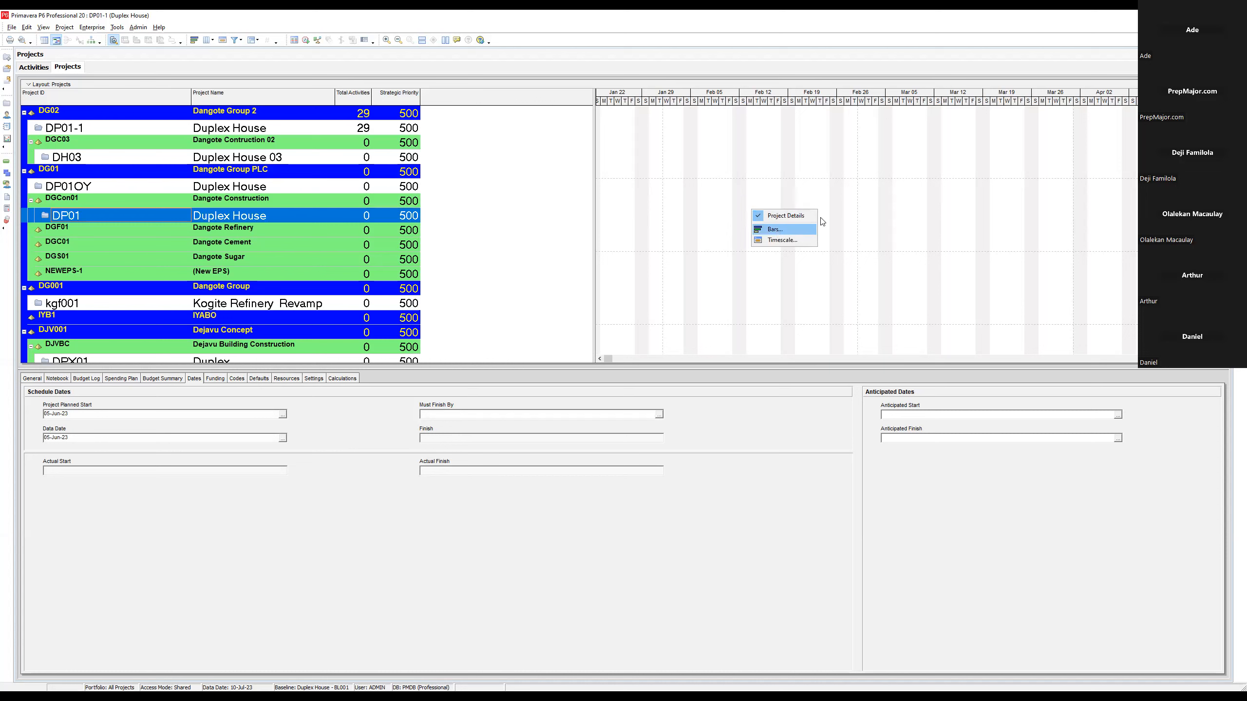
left_click(777, 230)
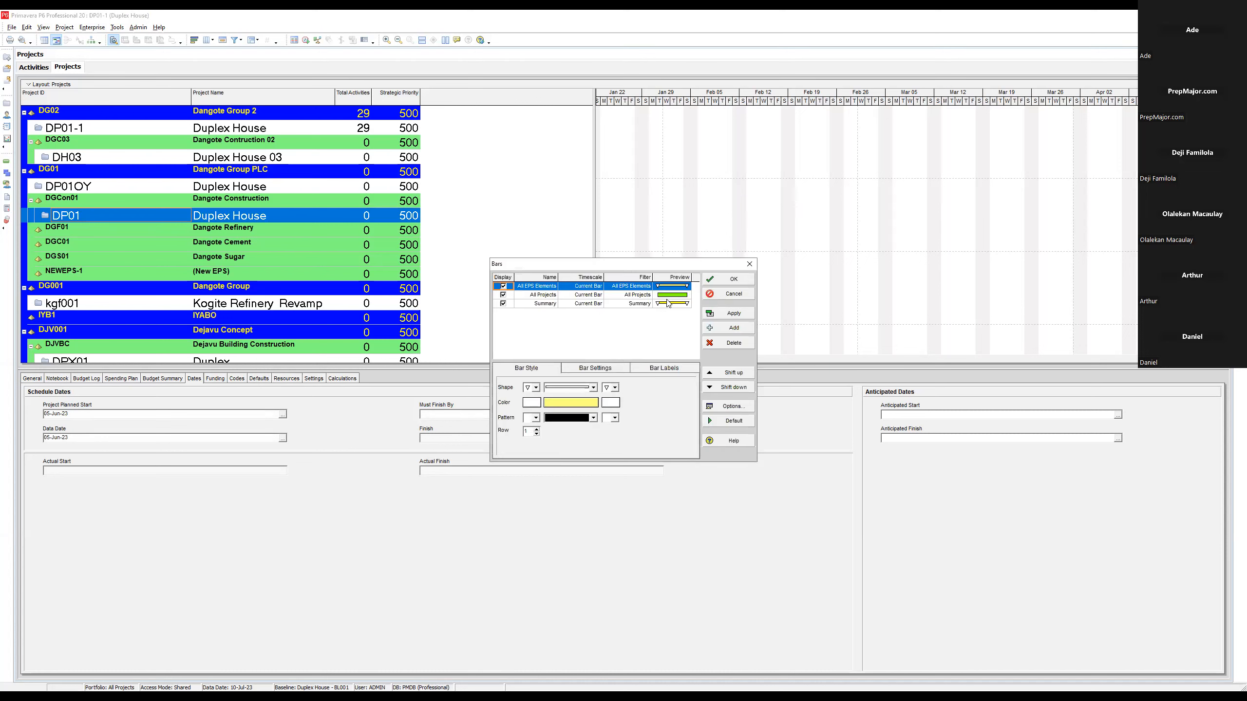
left_click(738, 280)
left_click(852, 242)
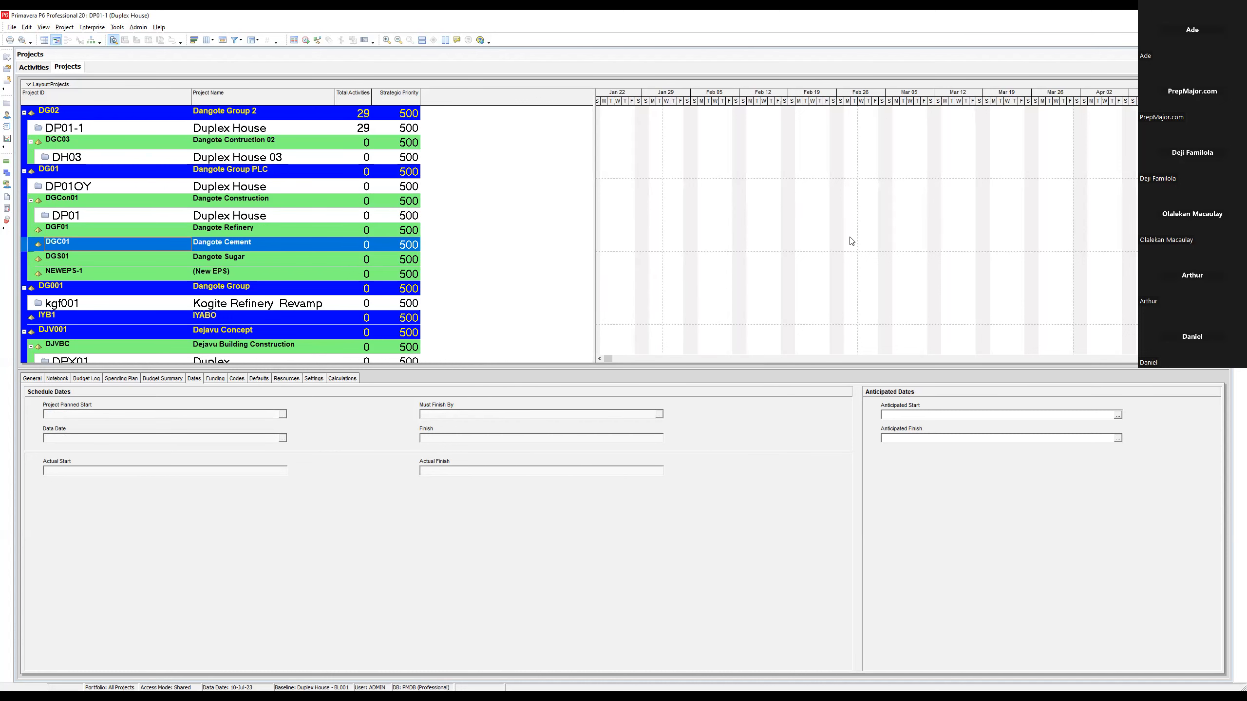
left_click(804, 234)
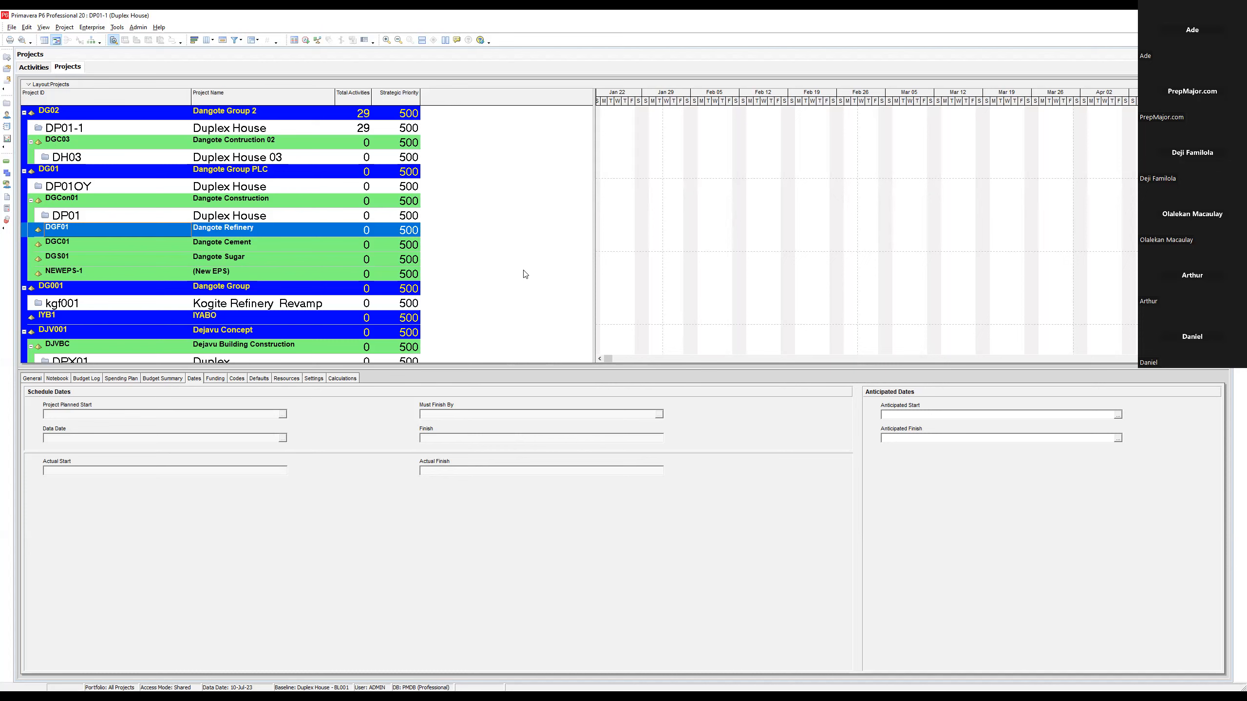
right_click(451, 229)
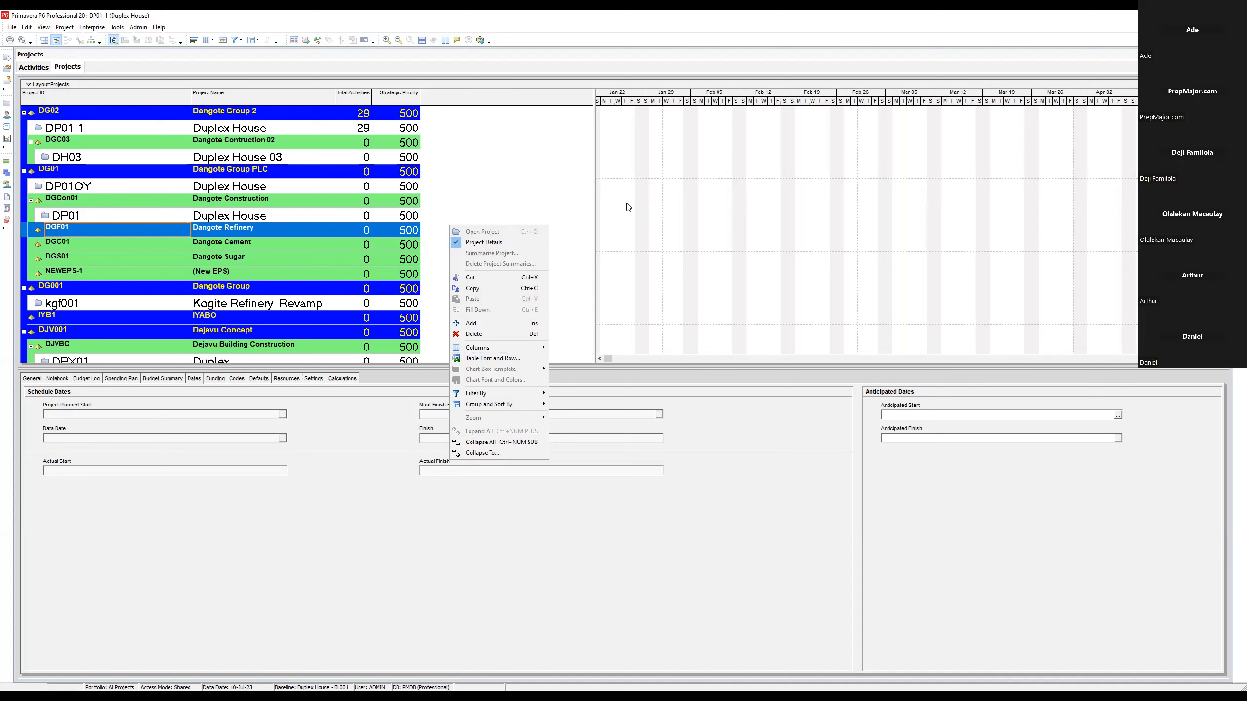
left_click(759, 216)
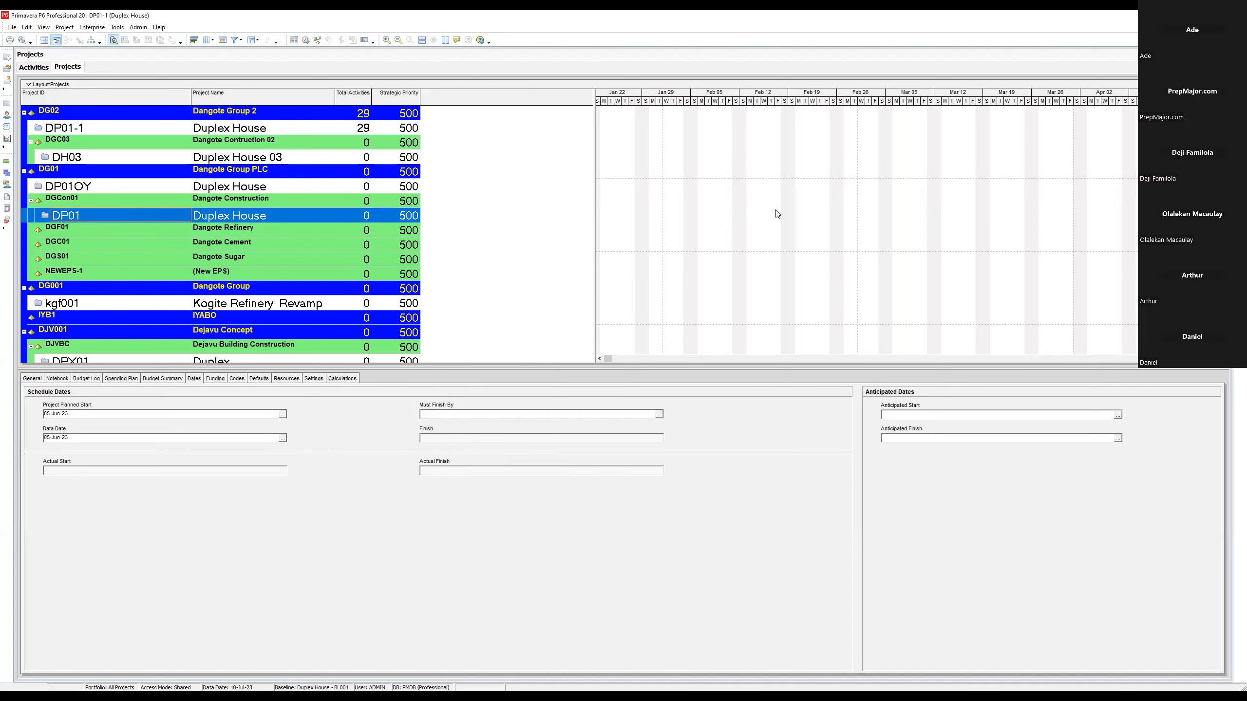
right_click(777, 213)
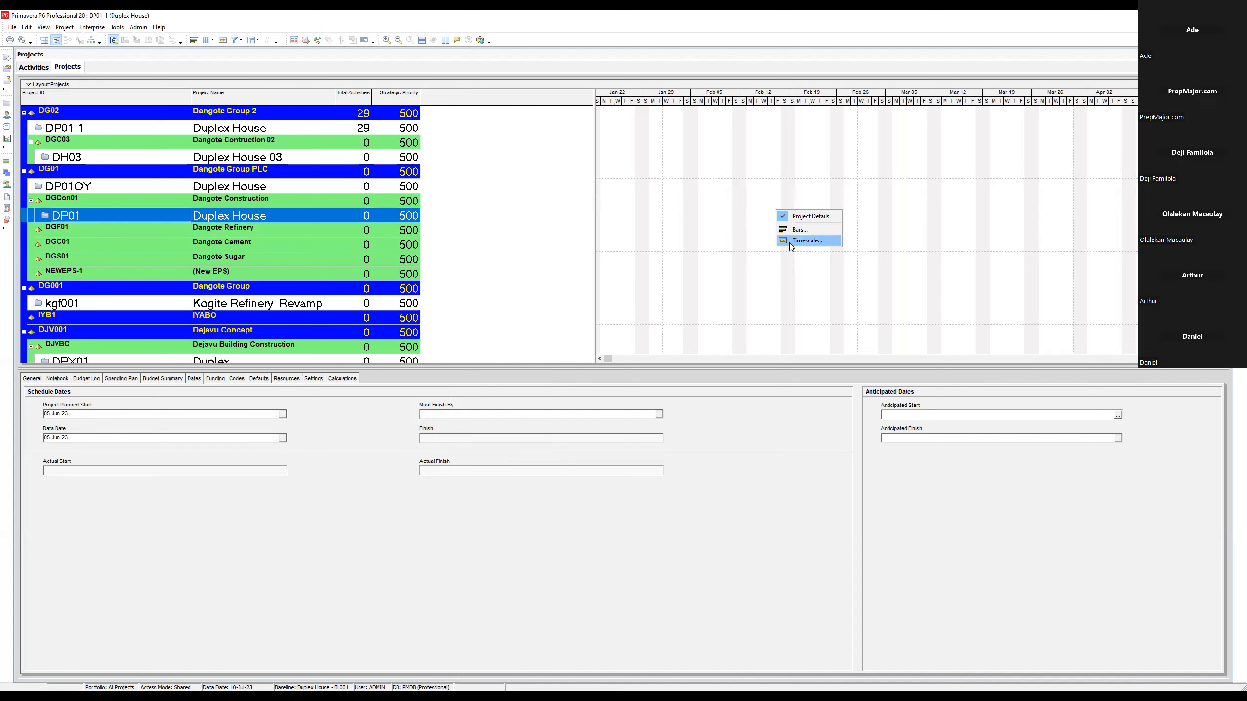
right_click(370, 395)
right_click(371, 395)
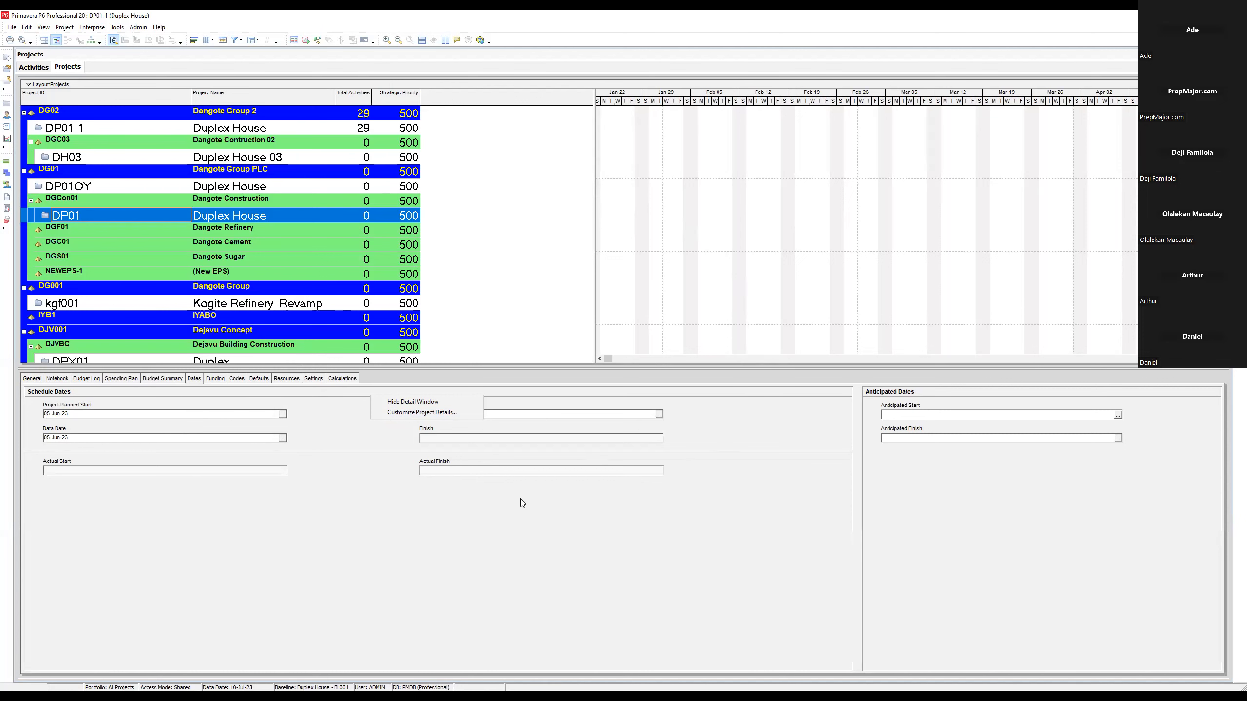
left_click(594, 298)
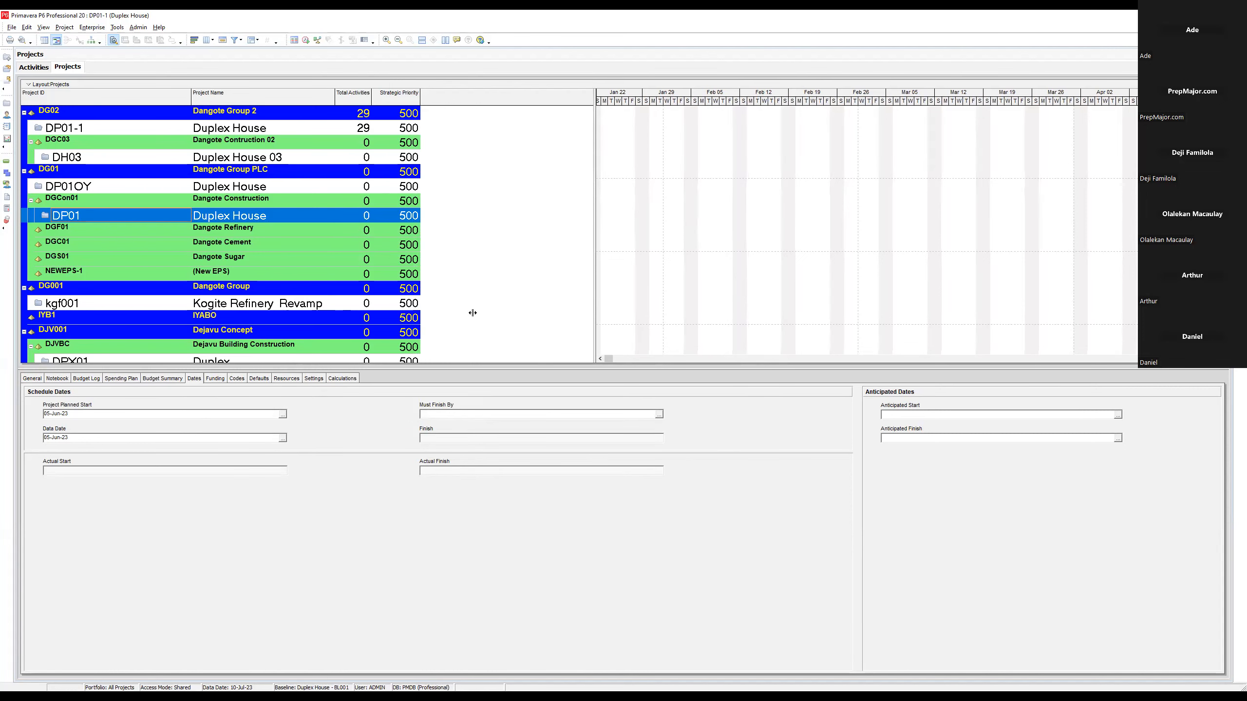
left_click_drag(469, 314, 469, 315)
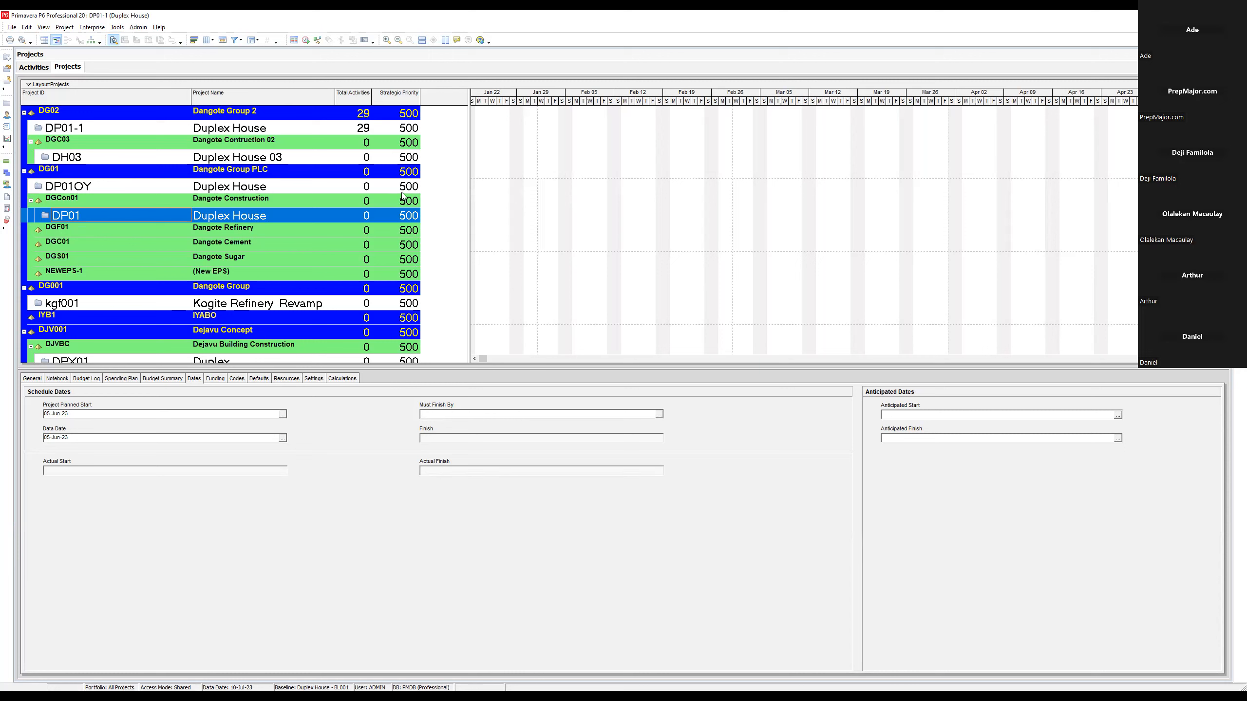
left_click_drag(470, 253, 616, 253)
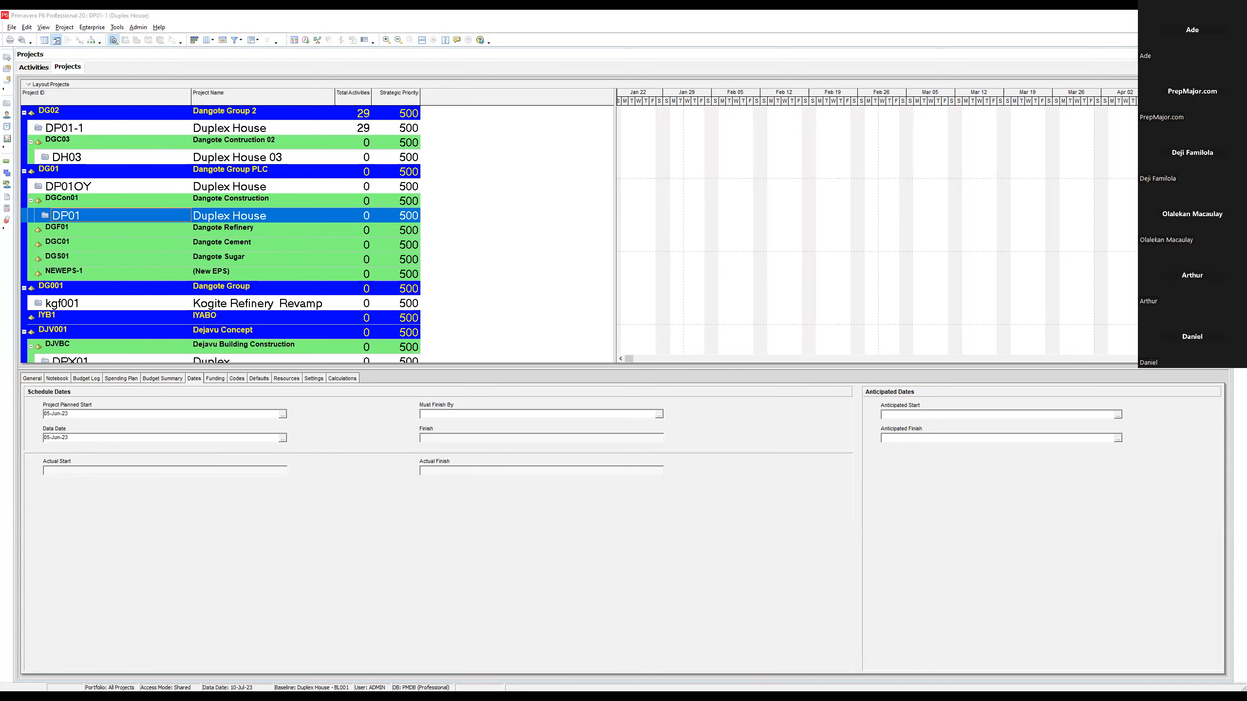
Switch to the PowerPoint training presentation and show the Enterprise Project Structure (EPS) example slide.
key("alt+Tab")
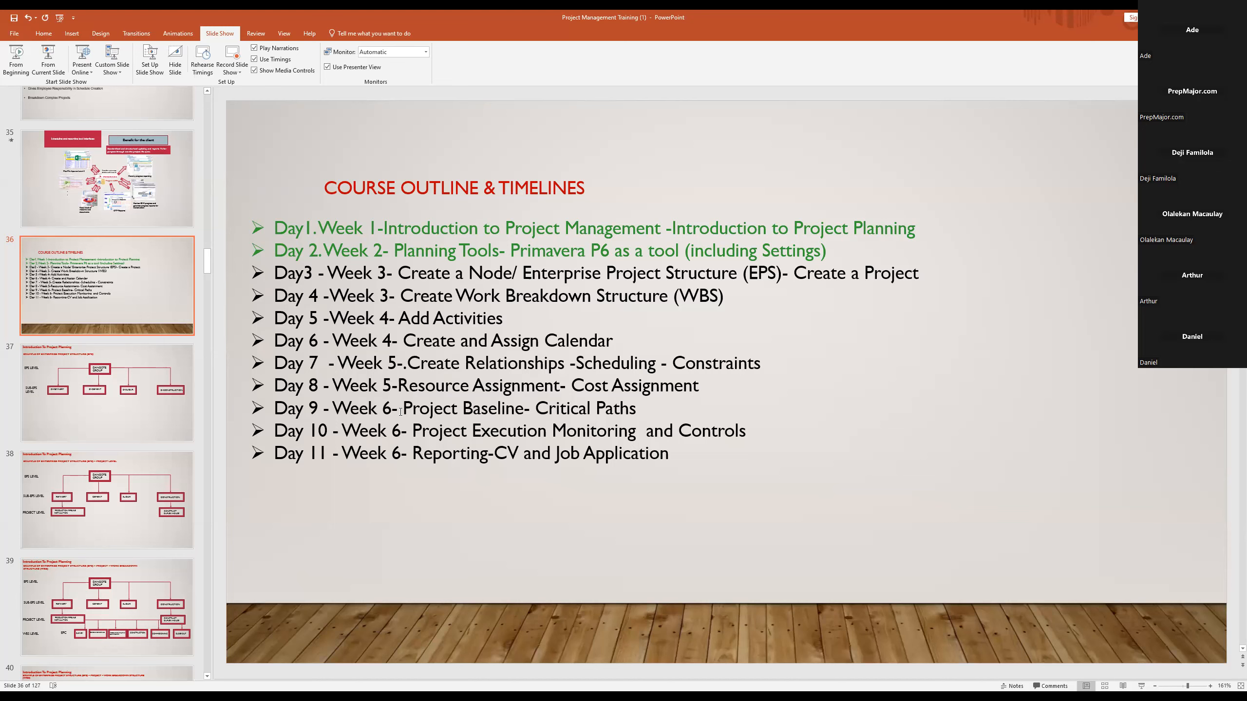
left_click(83, 363)
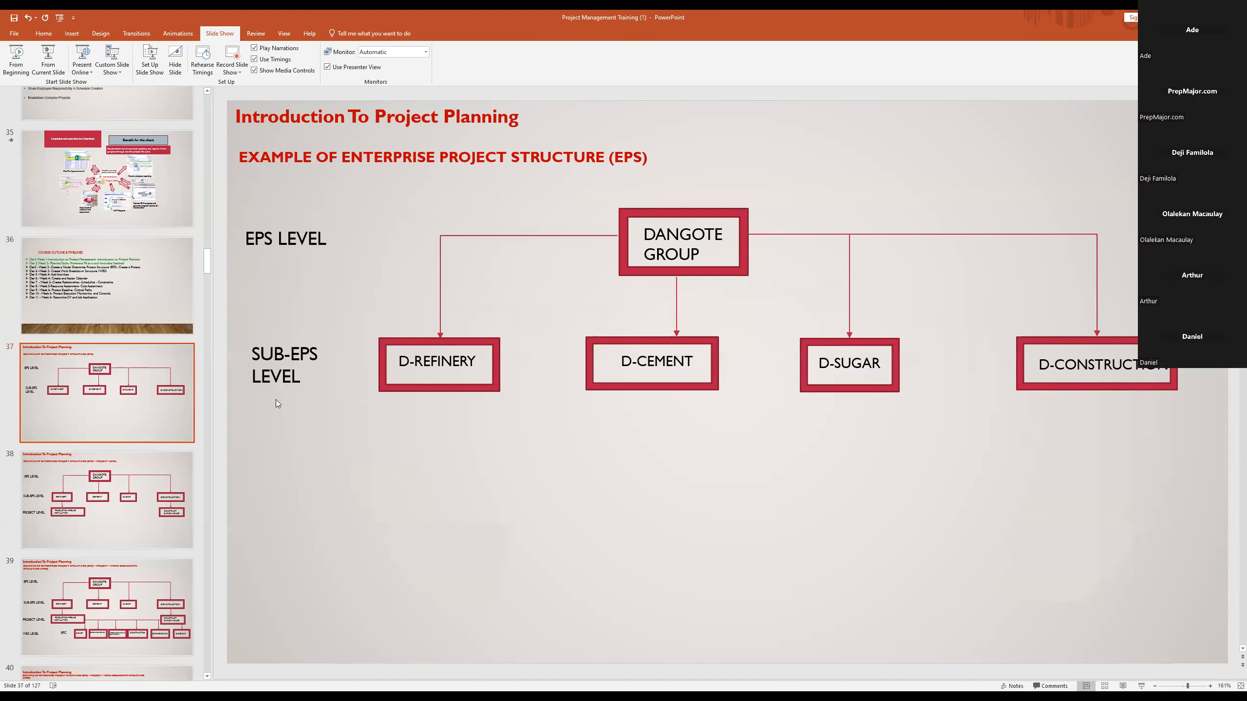
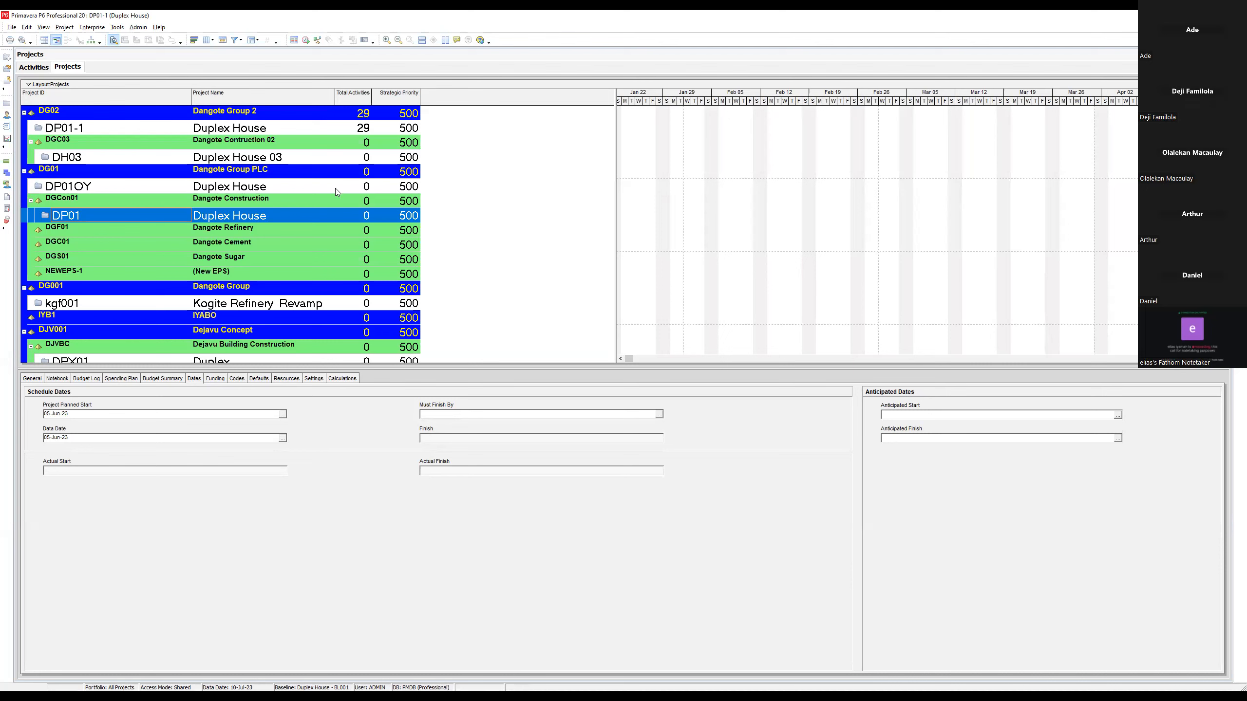
Close the open DP01-1 Duplex House project and narrow the project table area beside the Gantt chart.
left_click(7, 80)
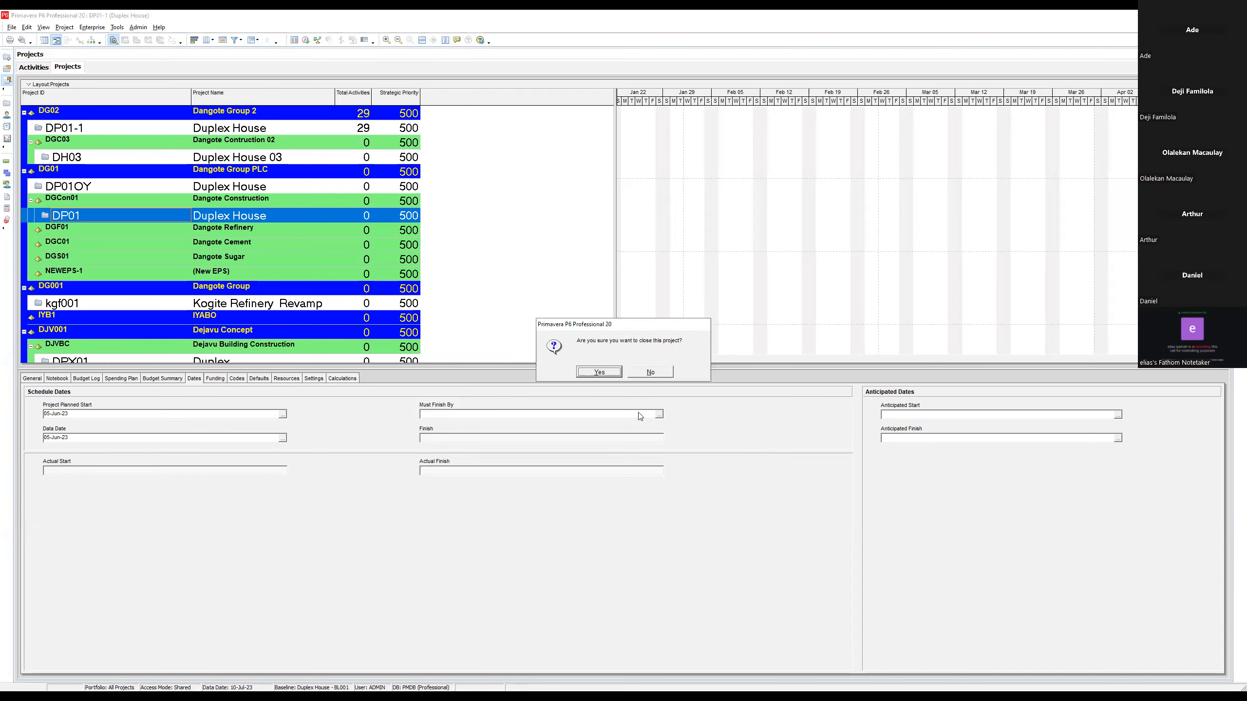
left_click(604, 376)
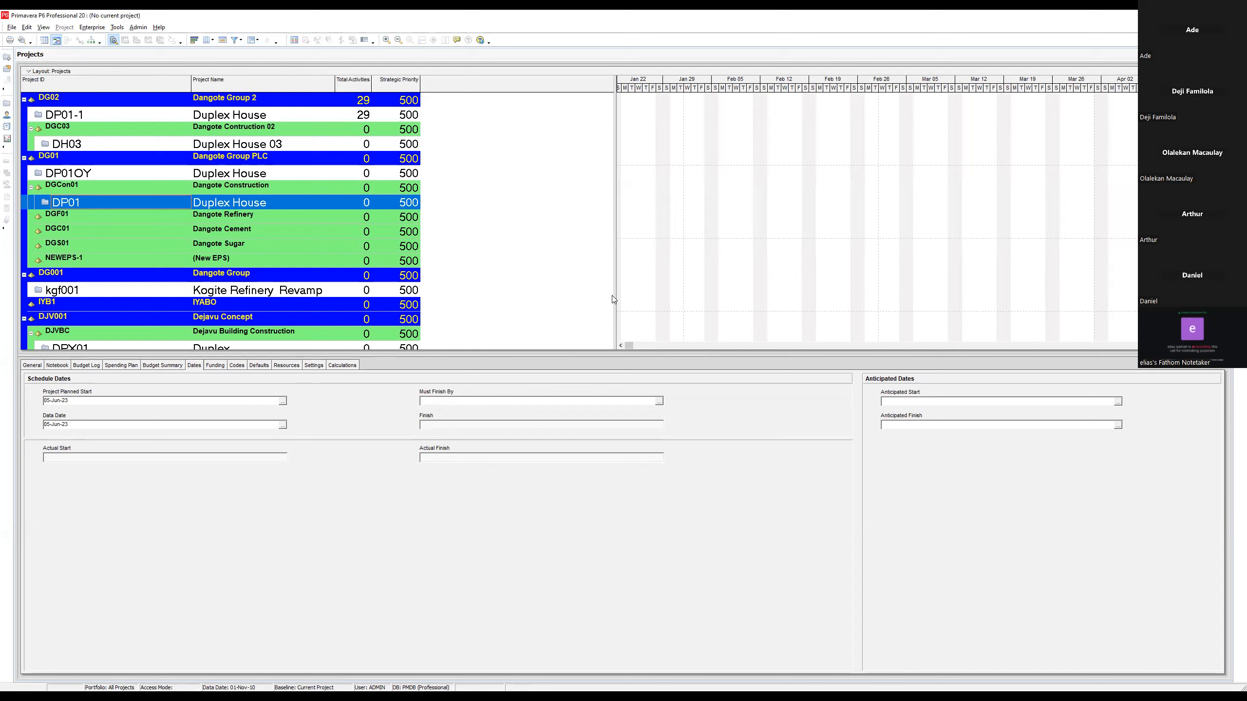
left_click(618, 305)
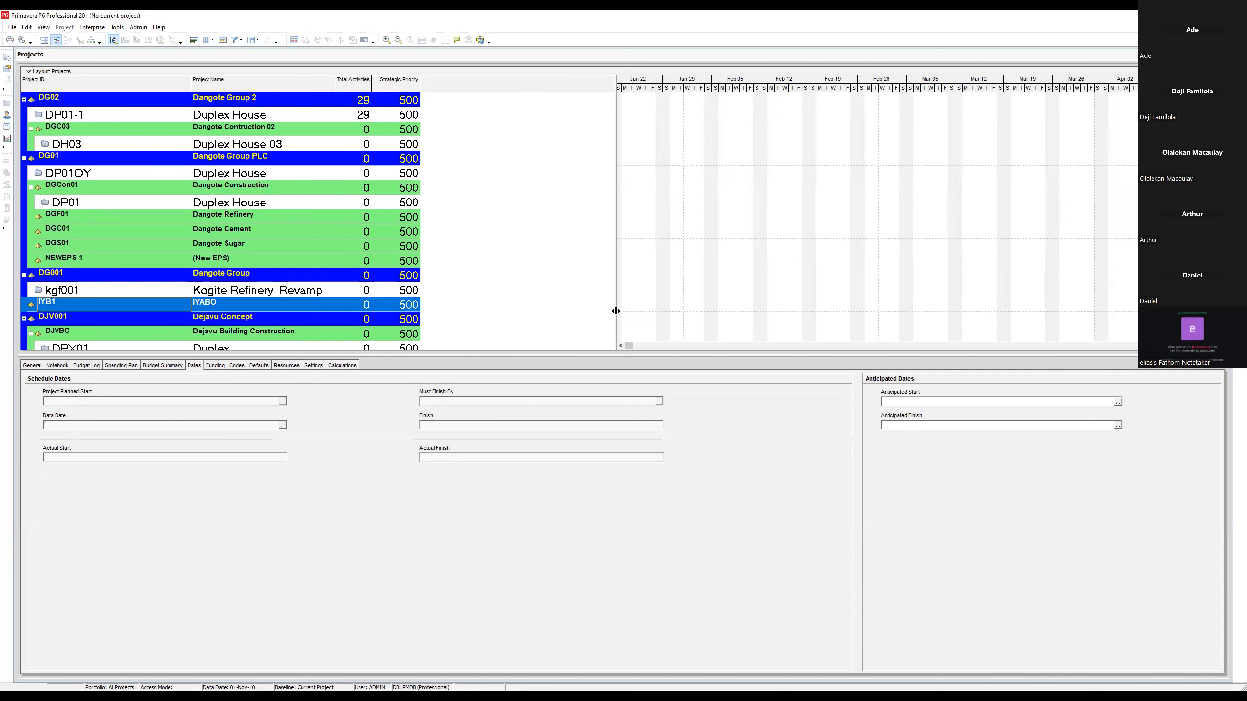
left_click_drag(593, 317, 524, 324)
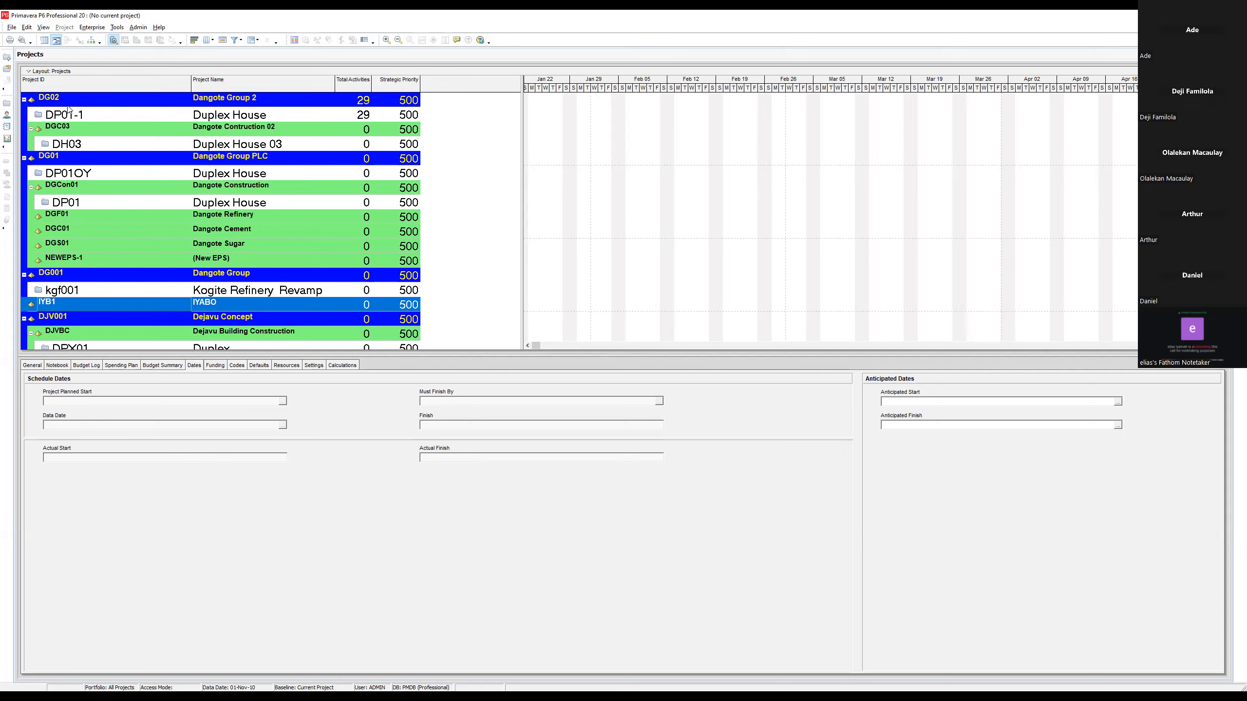
Select the Dangote Group 2 node and look through the EPS nodes and projects in the project list.
left_click(32, 106)
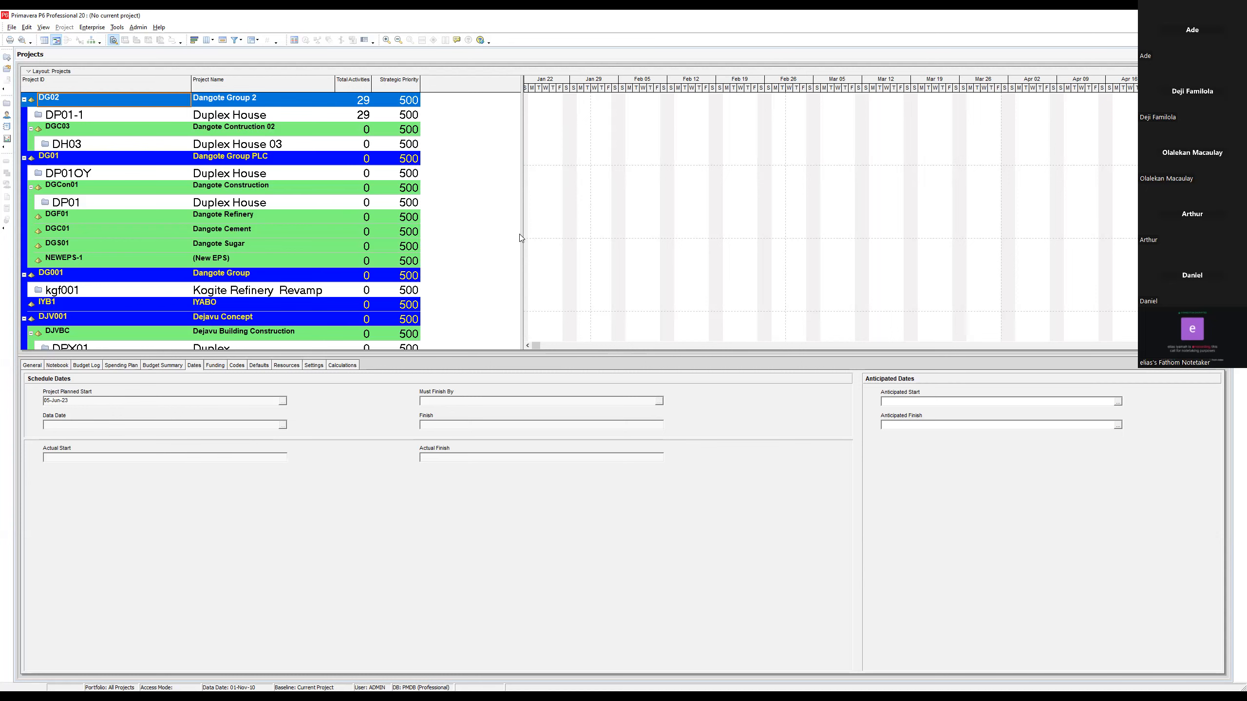
left_click_drag(522, 239, 462, 245)
scroll(187, 191, "down", 1)
scroll(210, 207, "down", 6)
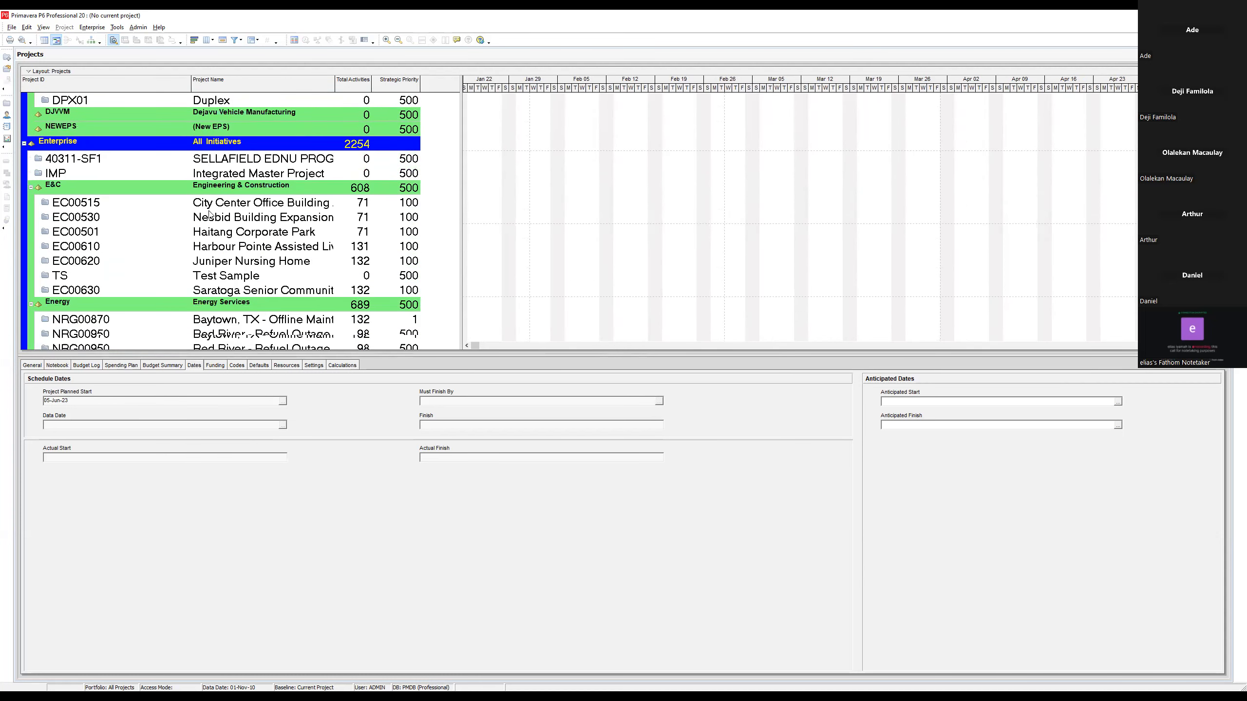
scroll(207, 211, "up", 5)
scroll(207, 212, "up", 4)
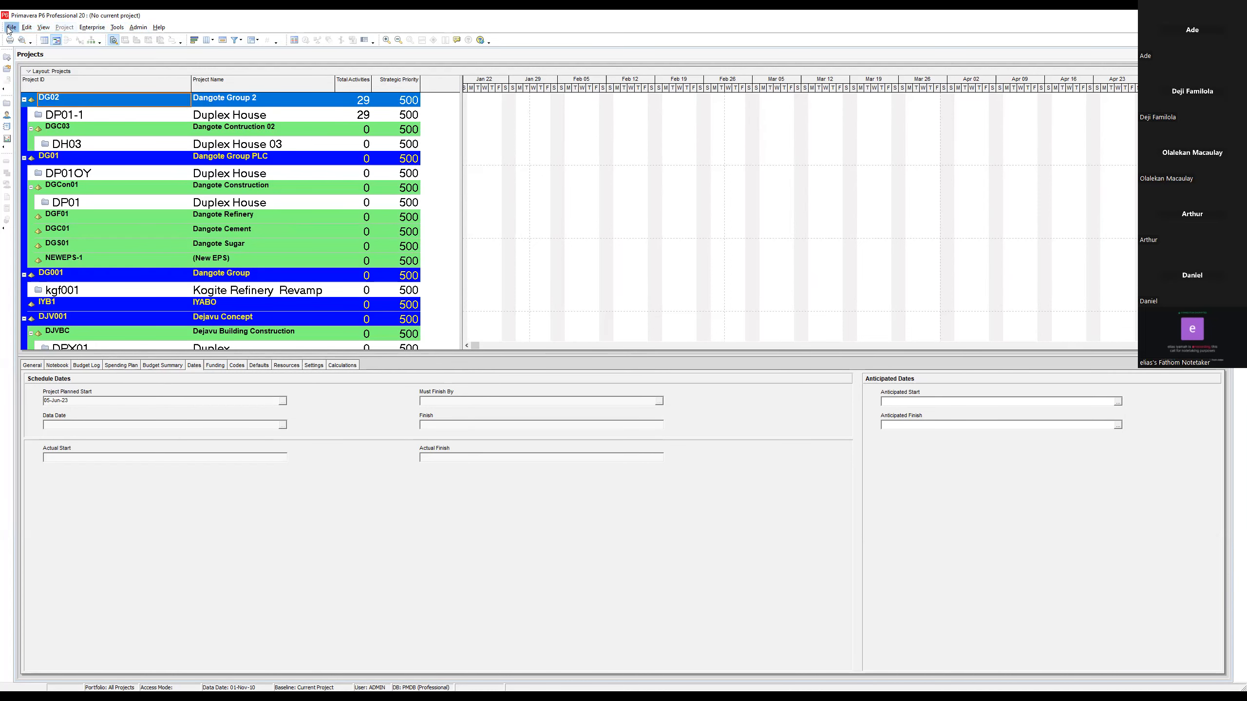
View the existing hierarchy in the Enterprise Project Structure (EPS) window and close it.
left_click(91, 27)
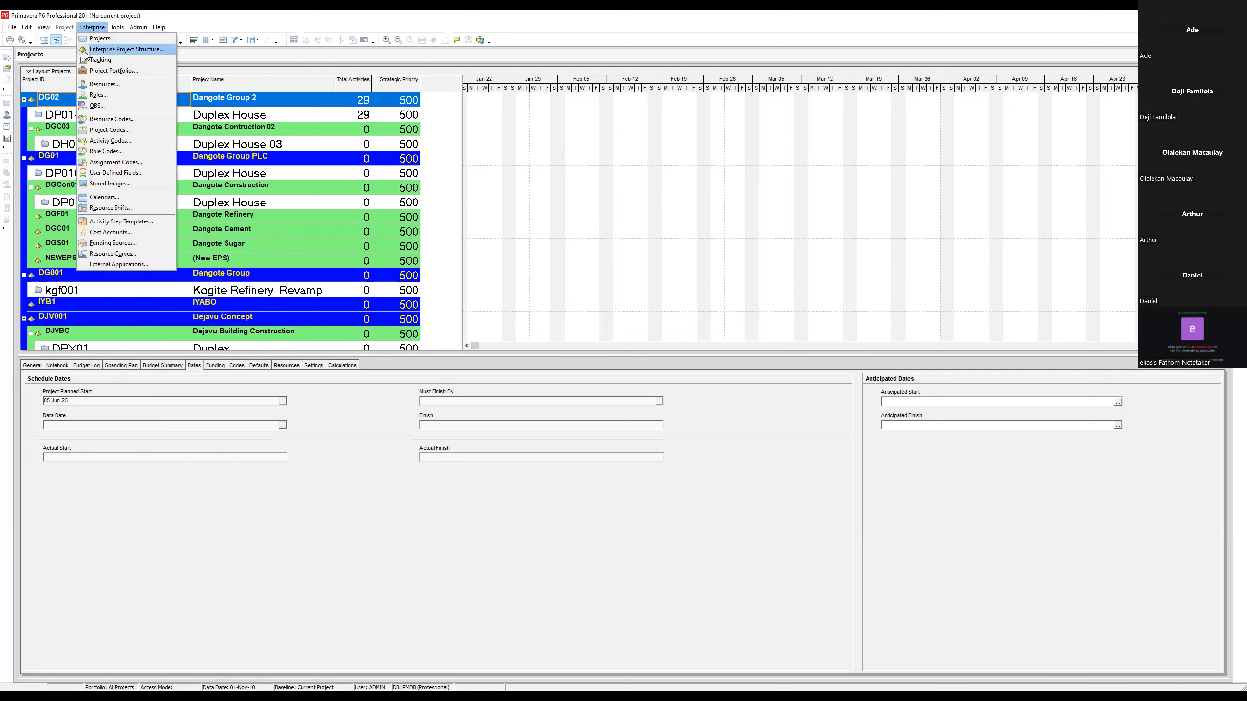
left_click(111, 53)
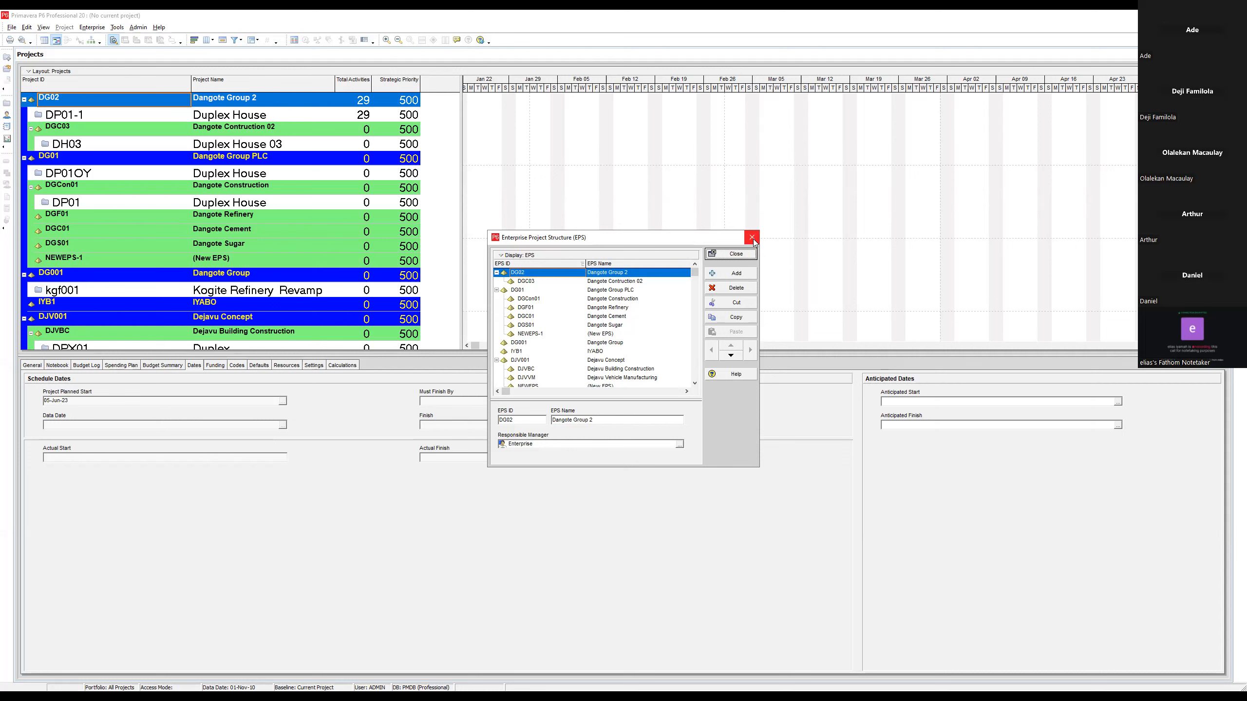
left_click(742, 254)
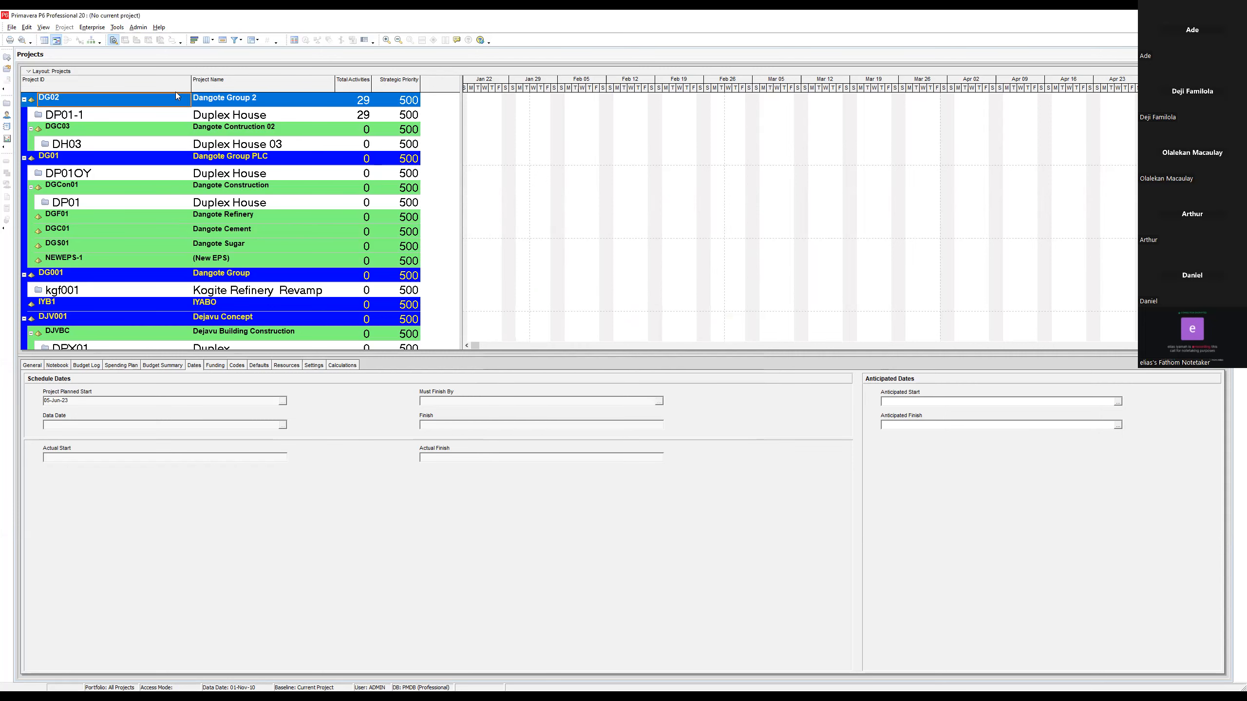
Add a new EPS node under Dangote Group 2 in the Enterprise Project Structure.
left_click(92, 28)
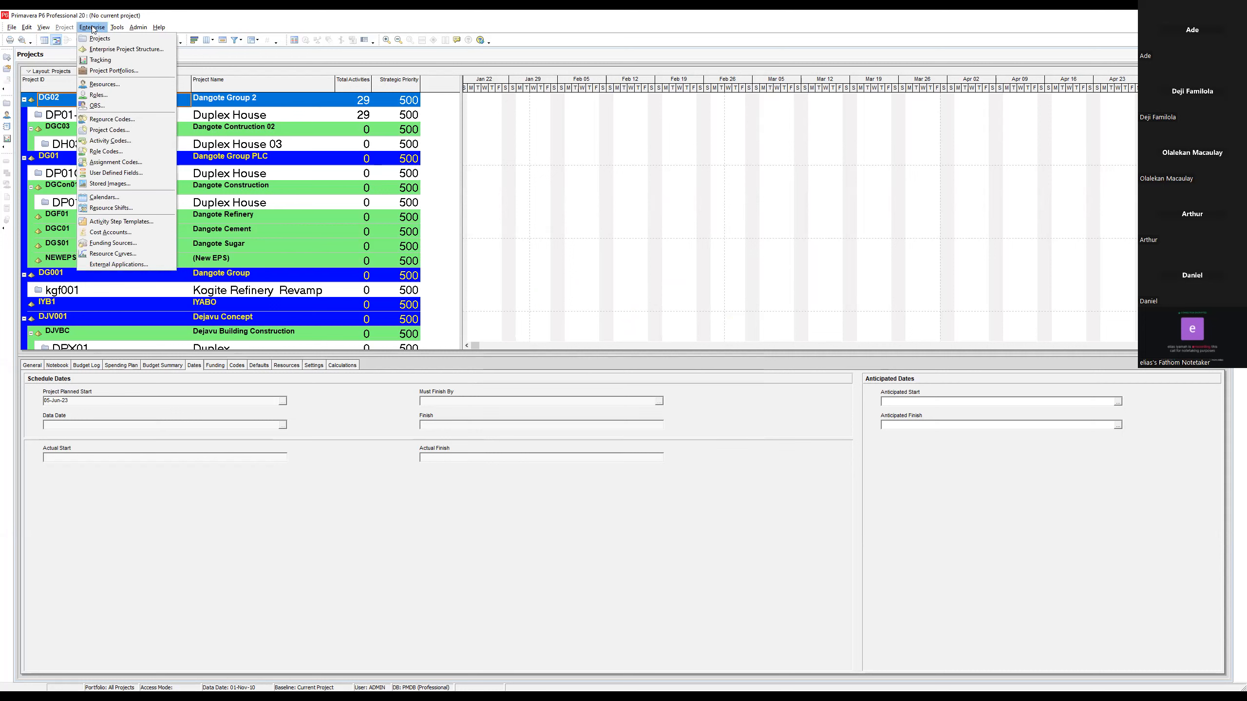
left_click(97, 50)
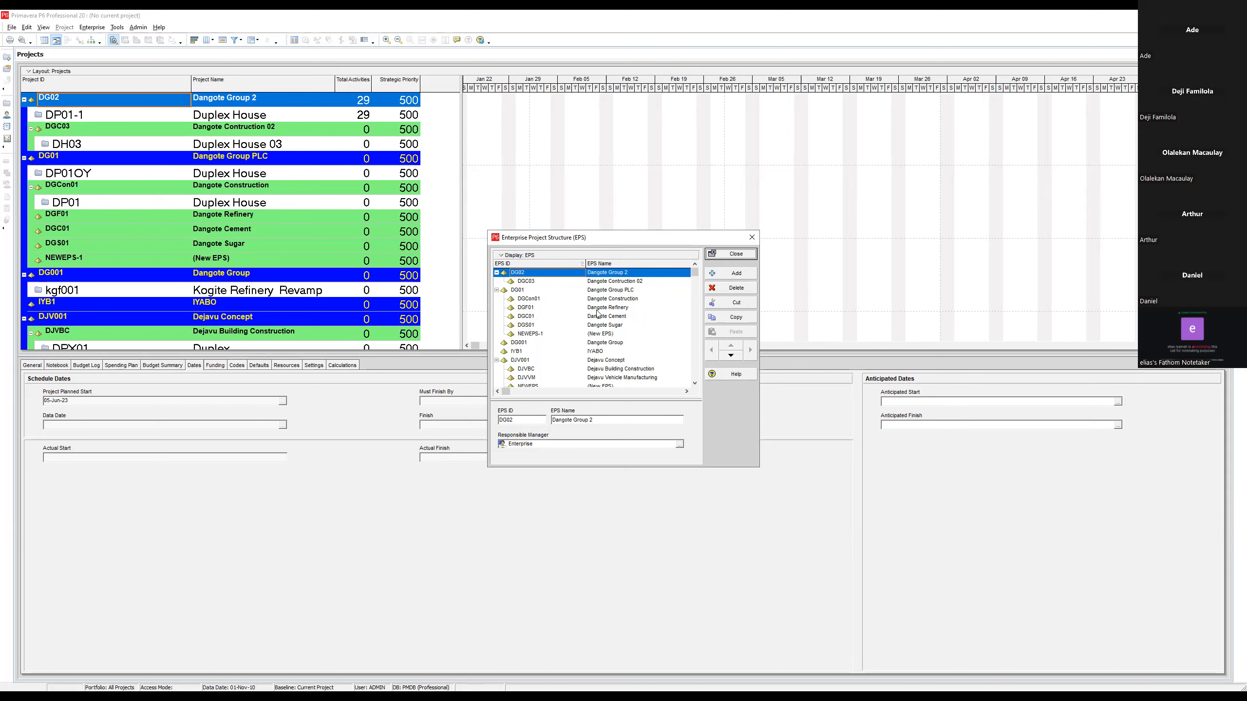
left_click(733, 275)
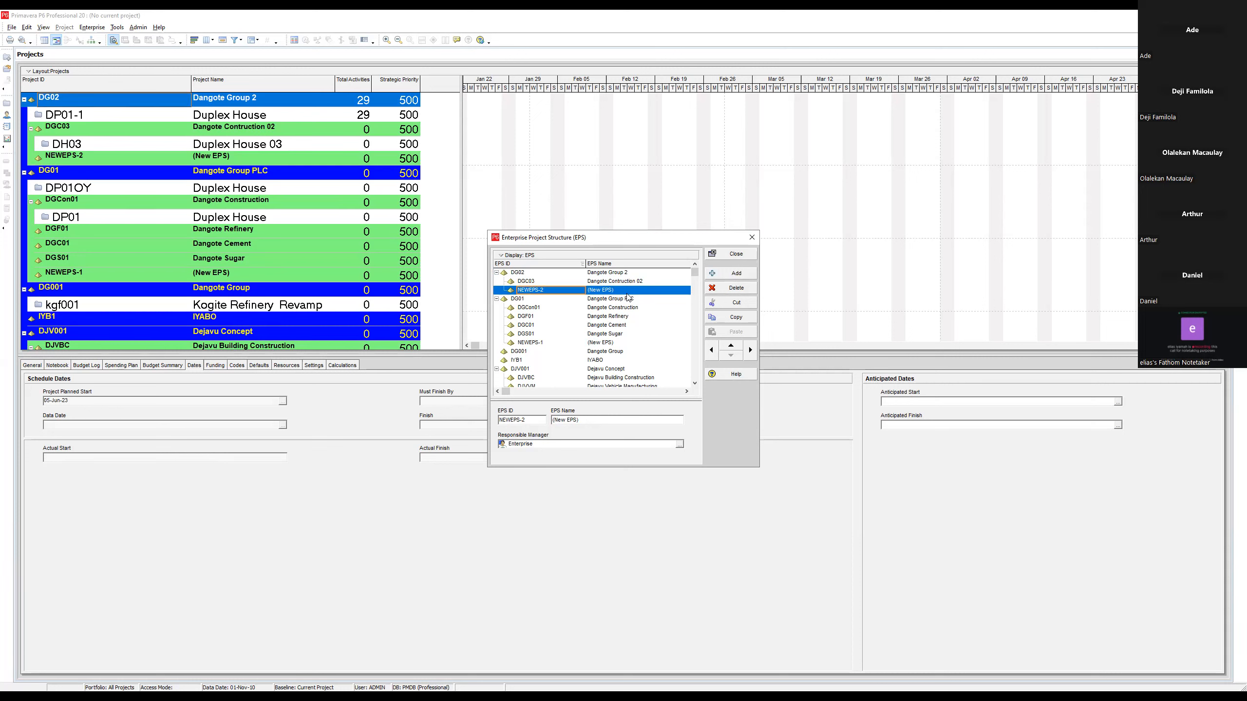
Try to set the new EPS node's ID to DG02.
left_click(548, 290)
type("DG02")
key("Return")
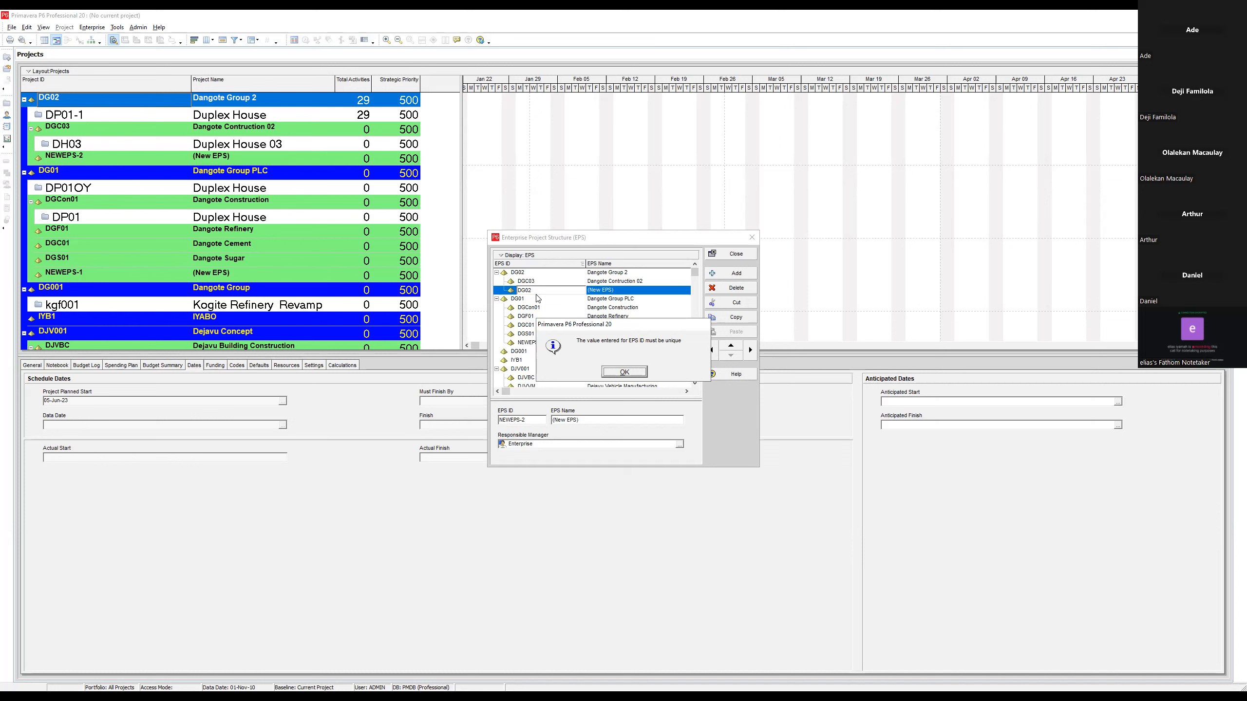
left_click(628, 376)
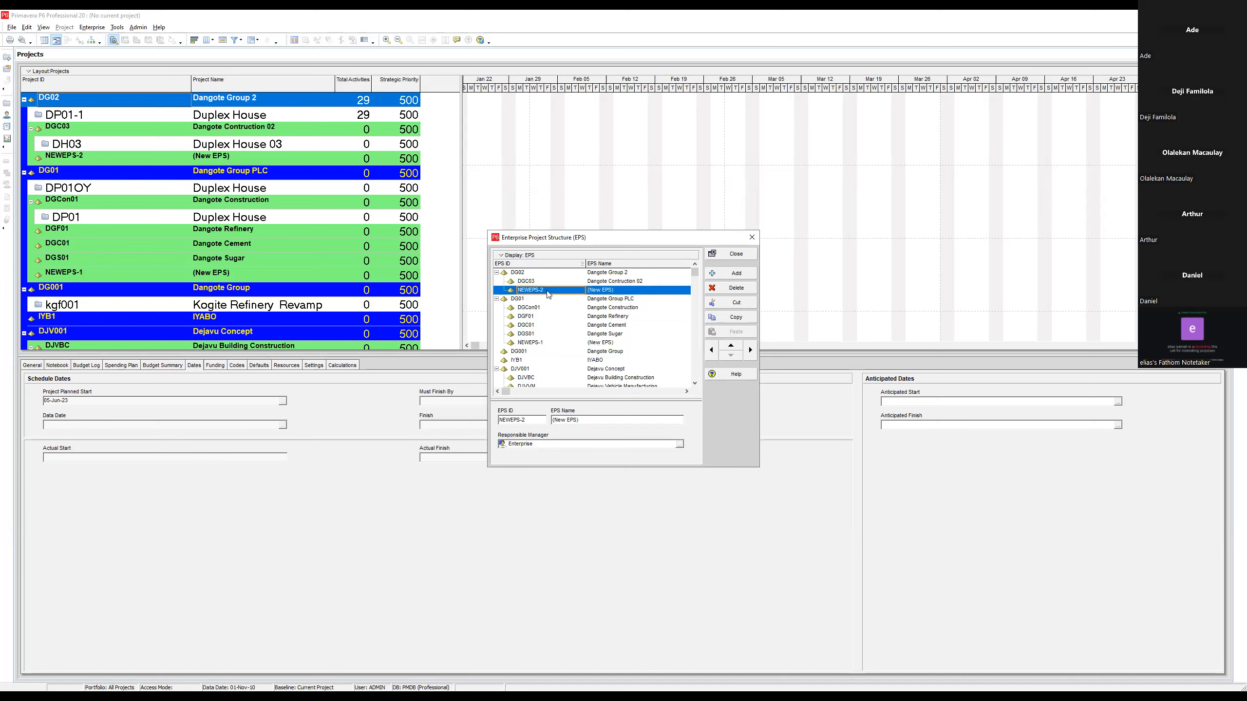
Set the new EPS node's ID to DG05 and its name to Dangote Group.
type("DG05")
left_click(622, 291)
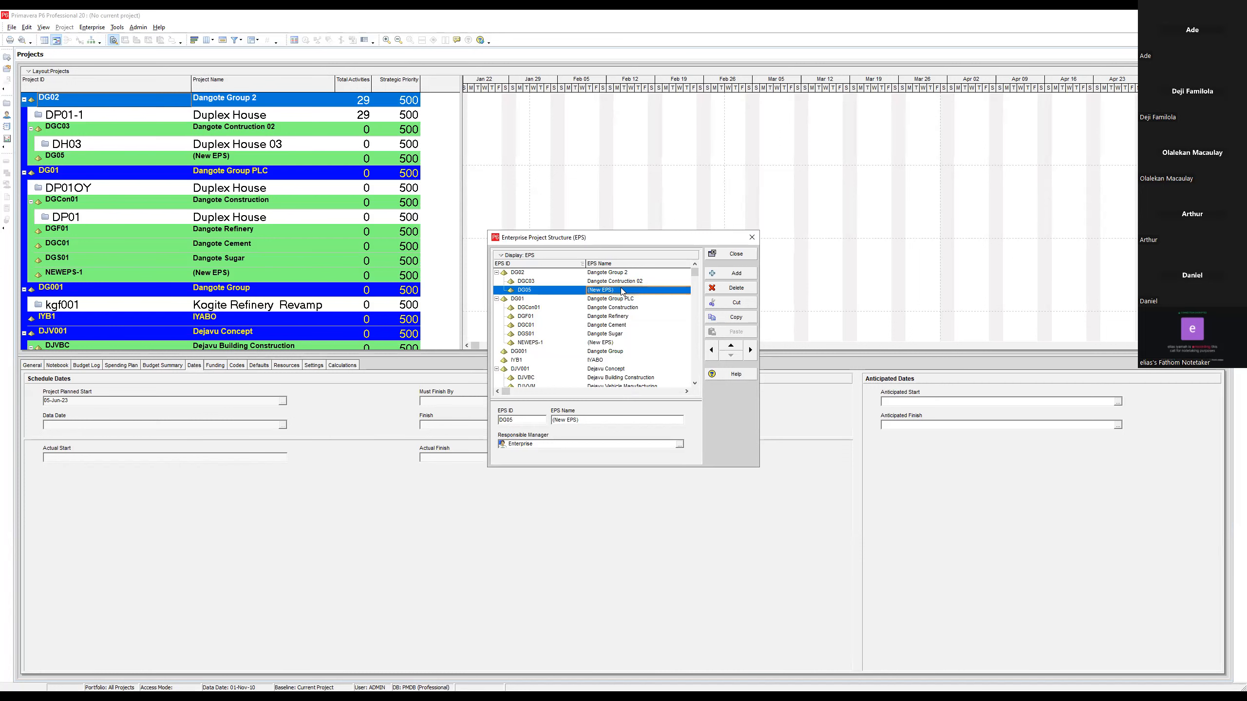
type("Dangote Group")
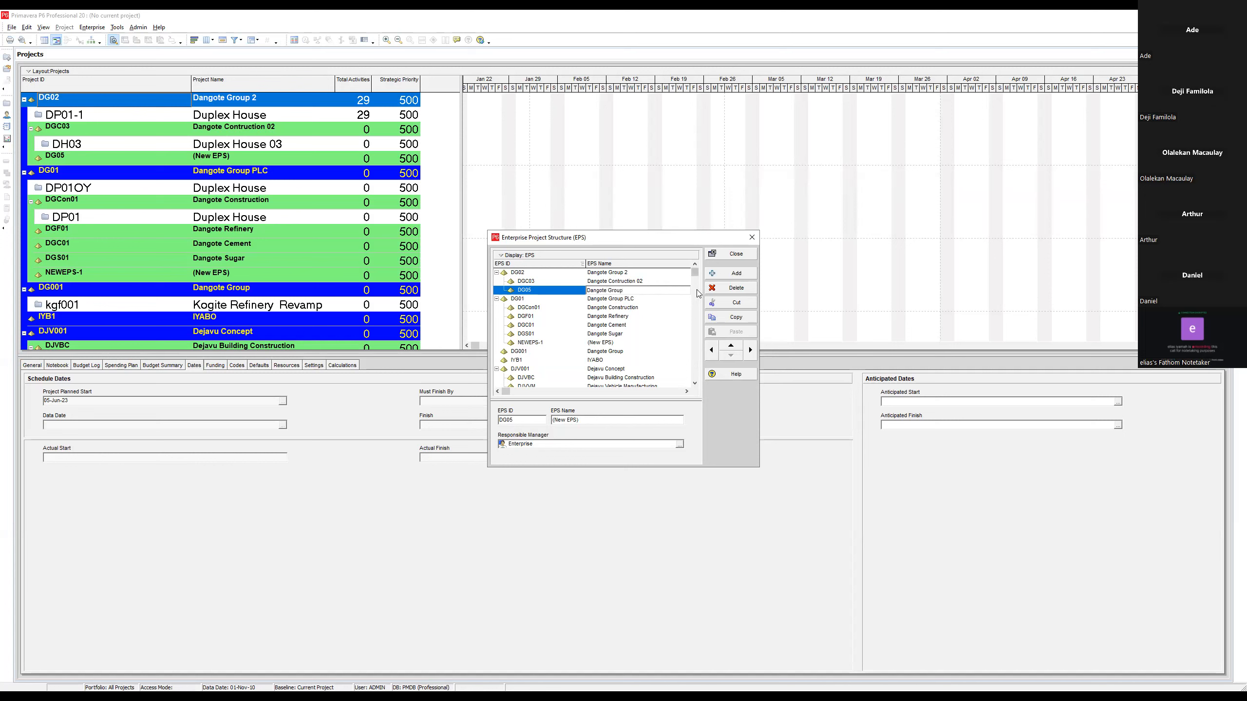
scroll(684, 296, "down", 4)
scroll(621, 313, "up", 3)
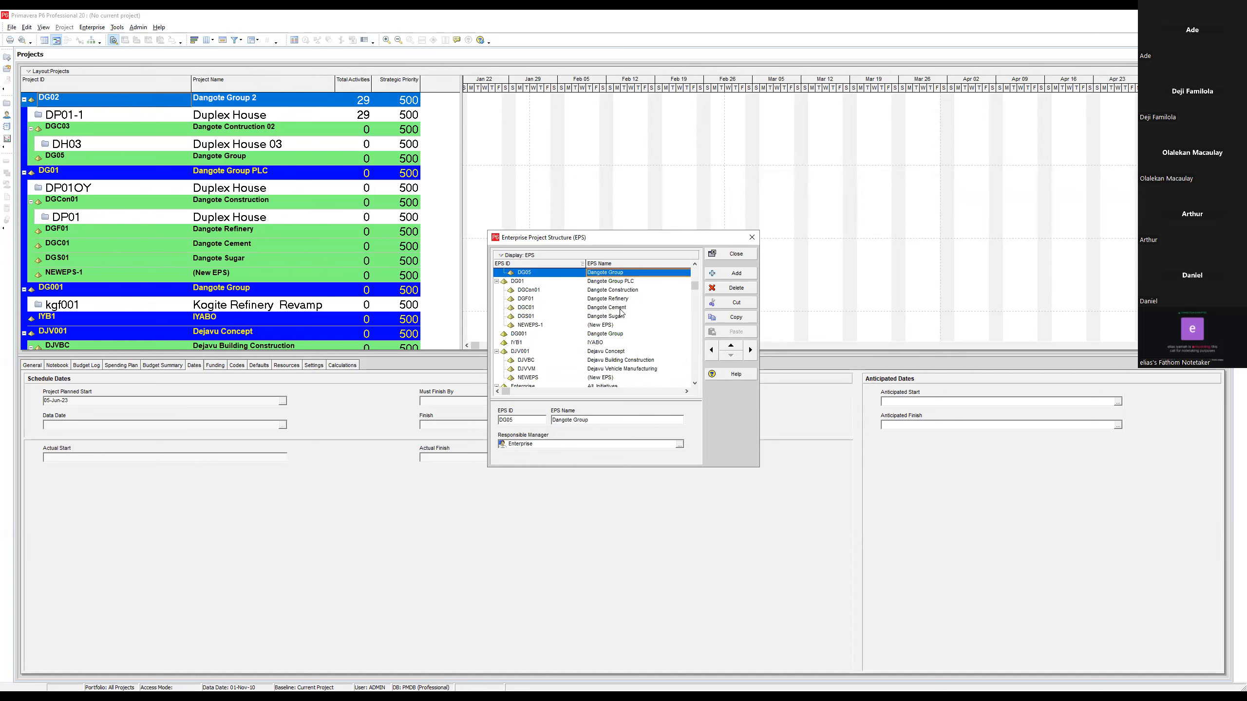
scroll(556, 315, "up", 1)
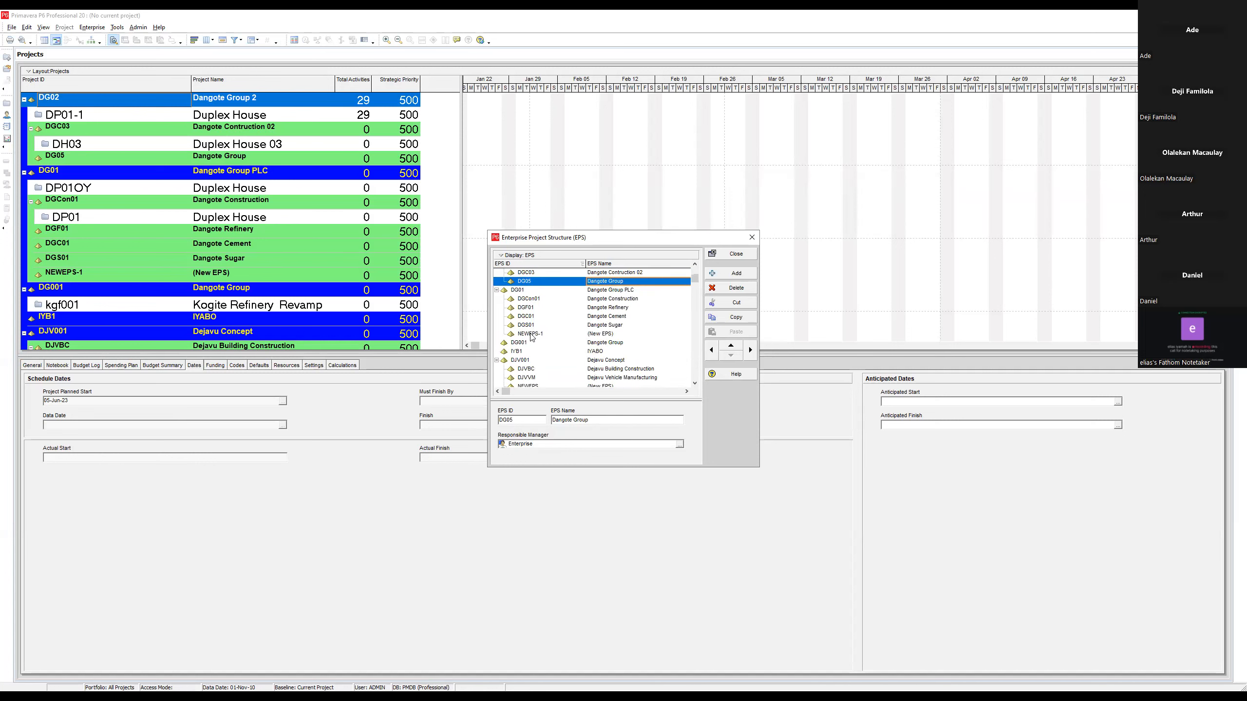
left_click(621, 281)
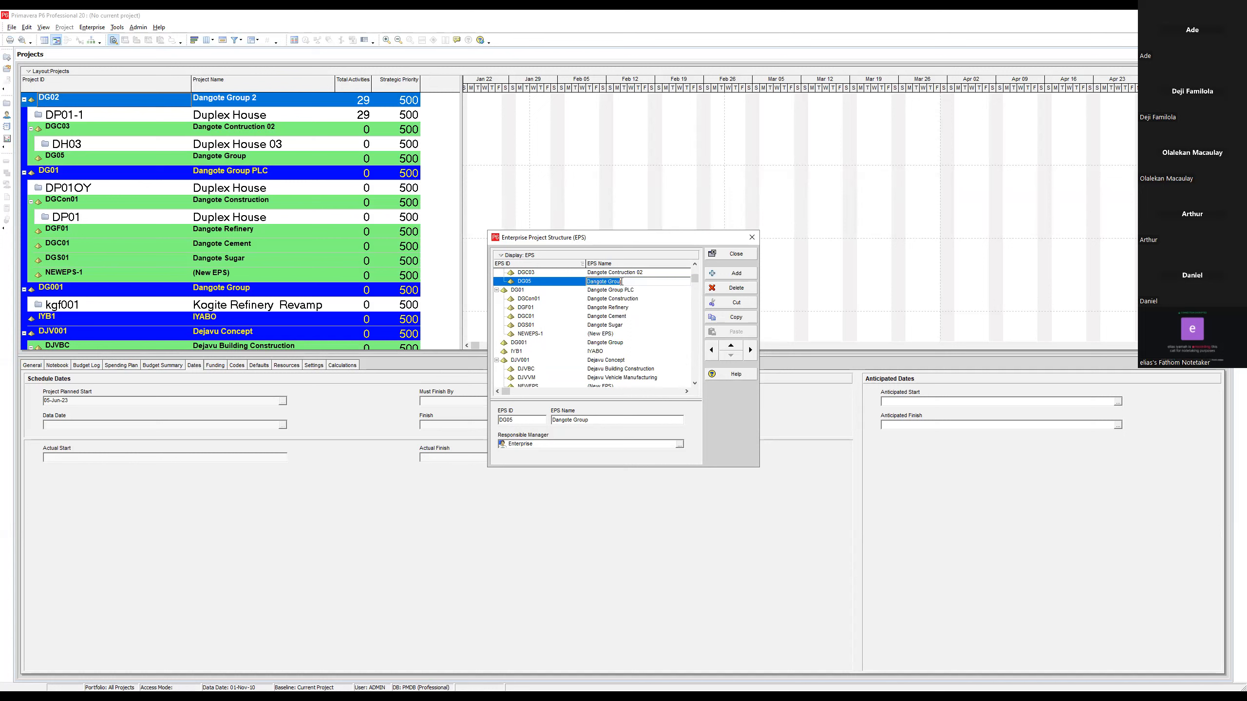
left_click(694, 278)
scroll(665, 279, "up", 1)
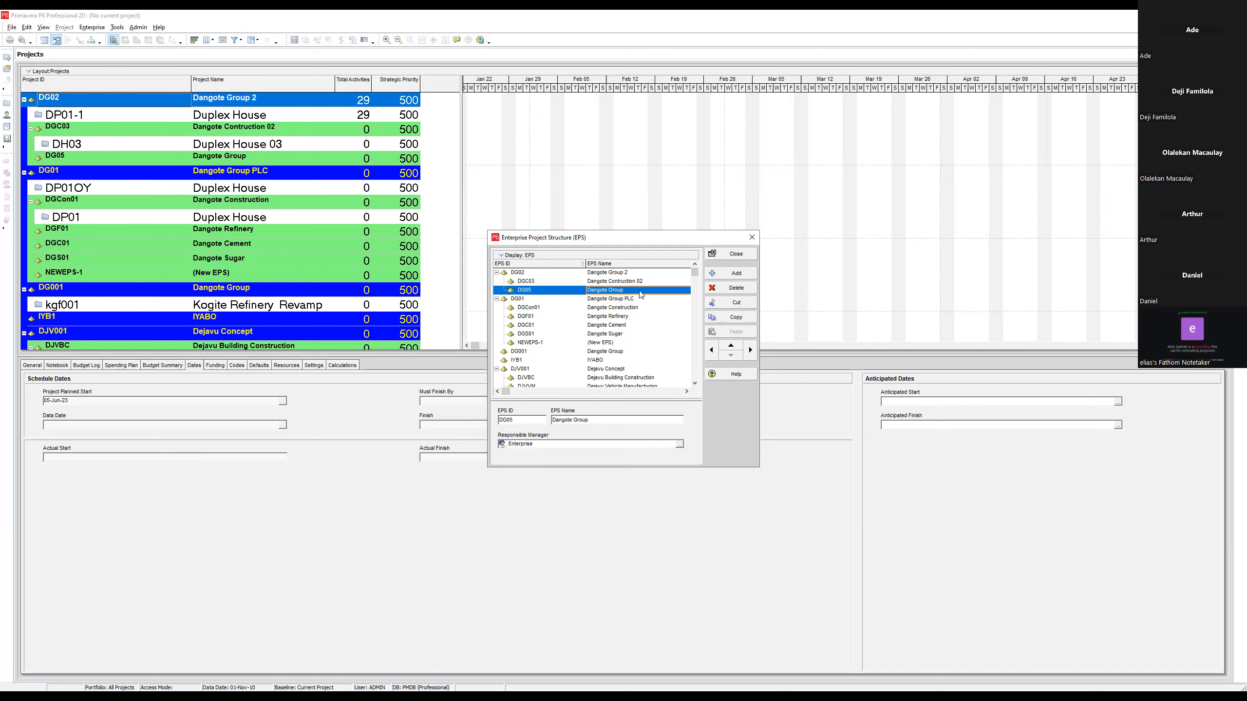
Narrow the EPS ID column and check which nodes are nested under Dangote Group 2 by collapsing and re-expanding it.
left_click_drag(584, 266, 544, 275)
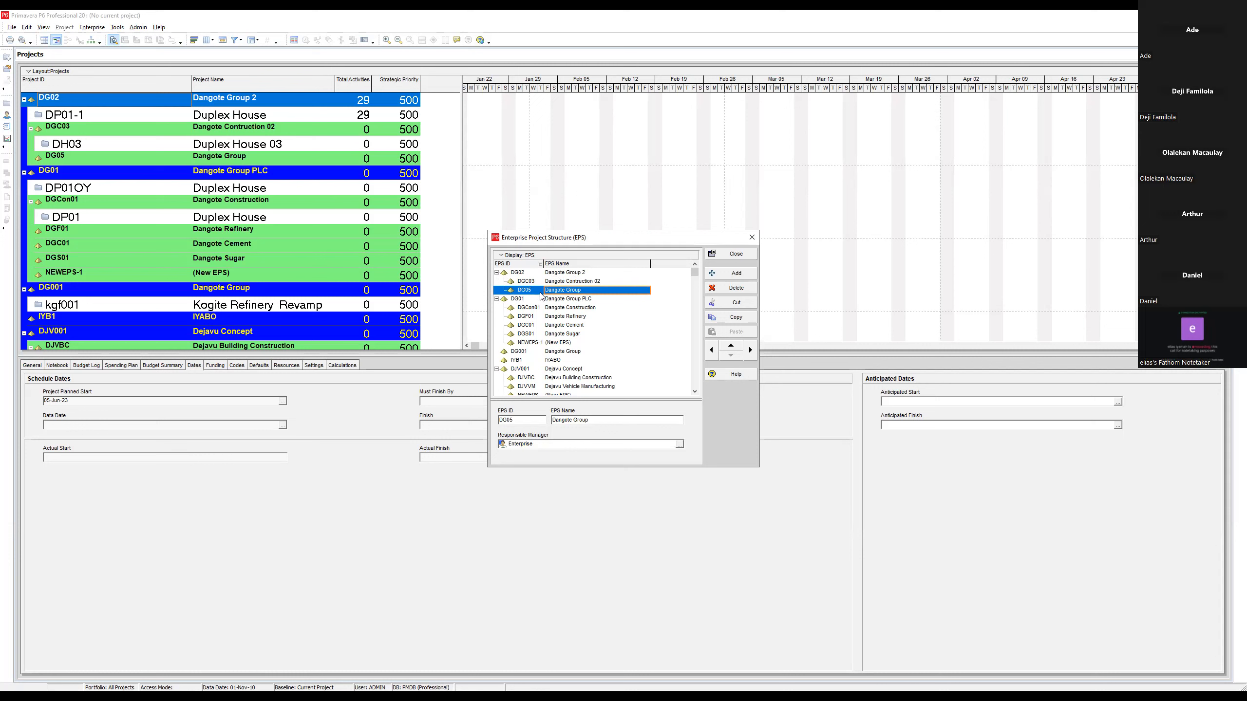
left_click(497, 273)
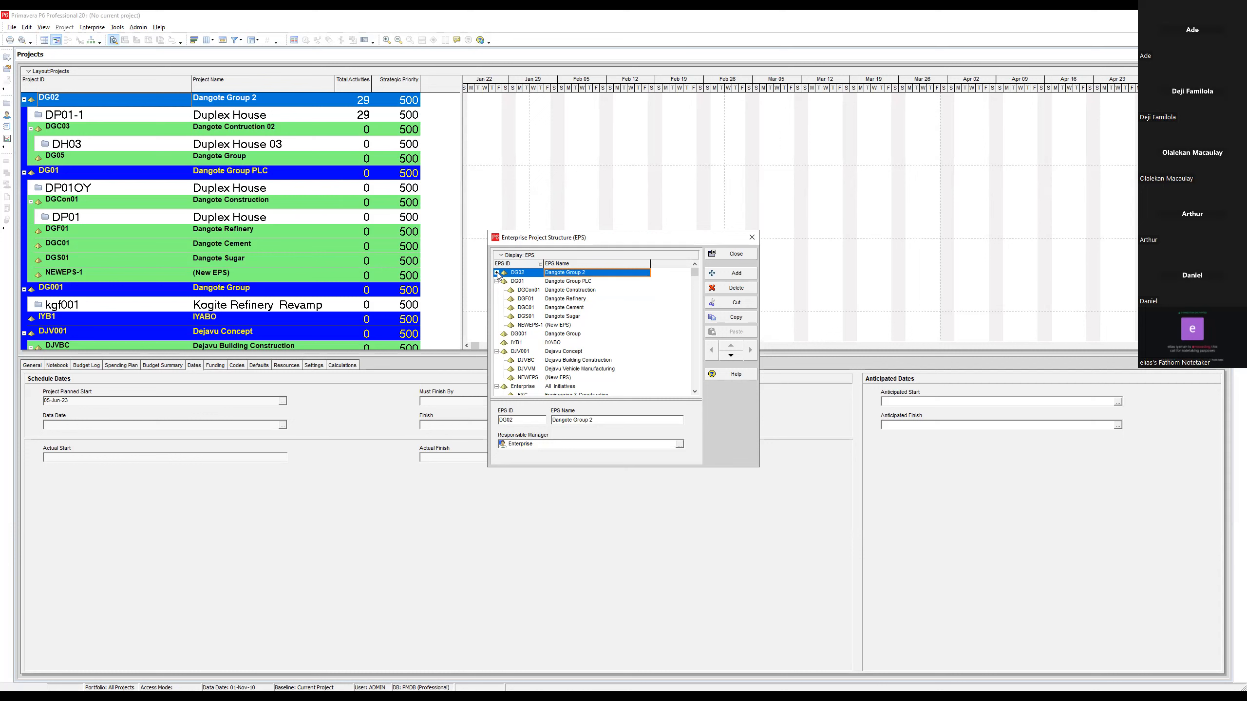
left_click(496, 273)
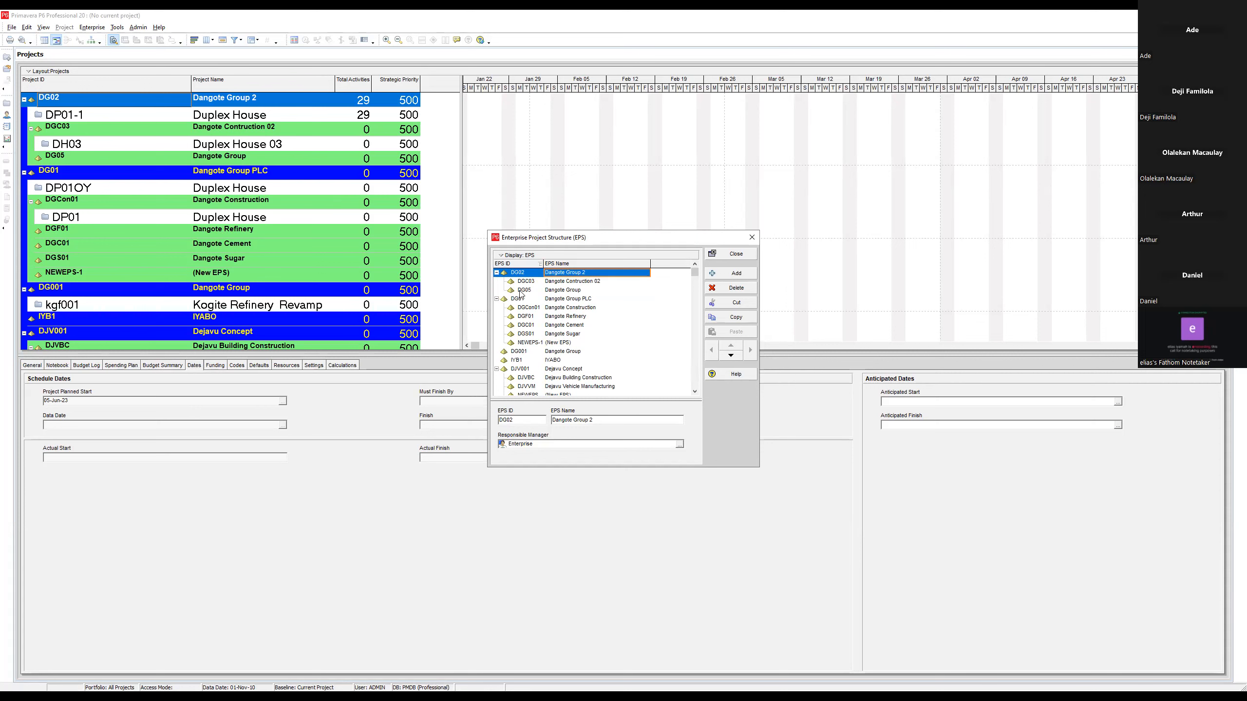
Promote the DG05 node out of Dangote Group 2 to the root level and place it first in the structure.
left_click(555, 292)
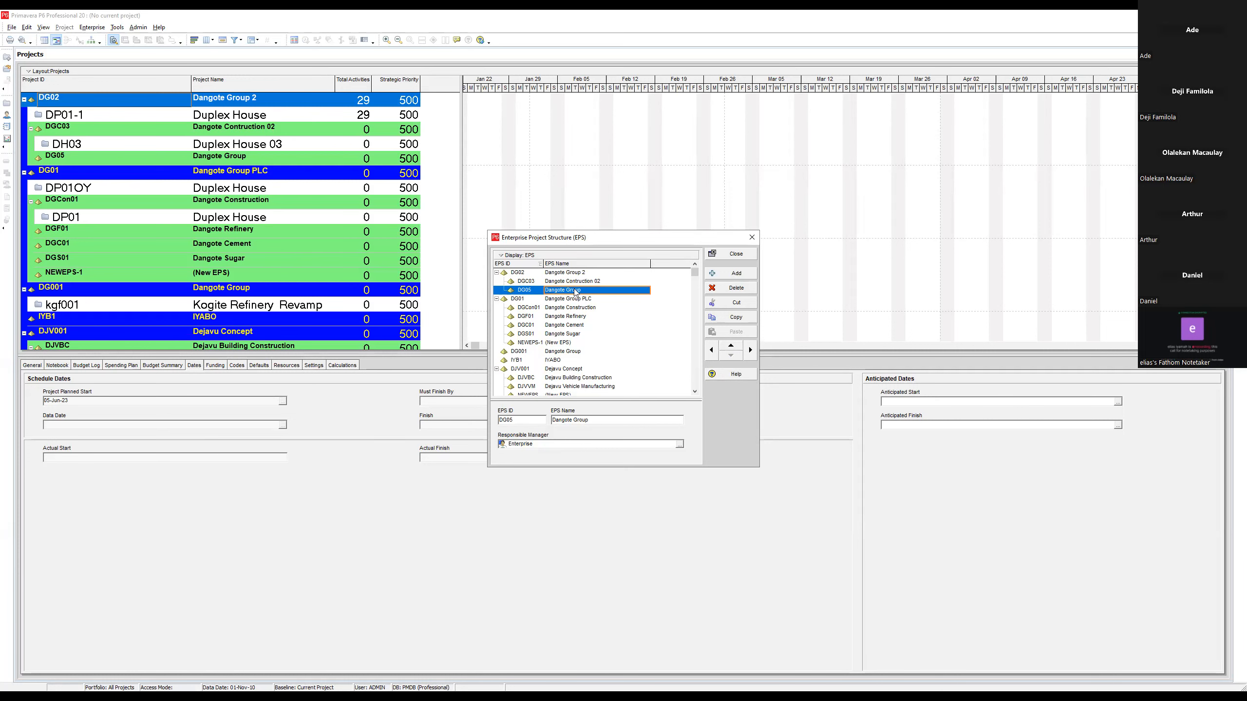
left_click(732, 345)
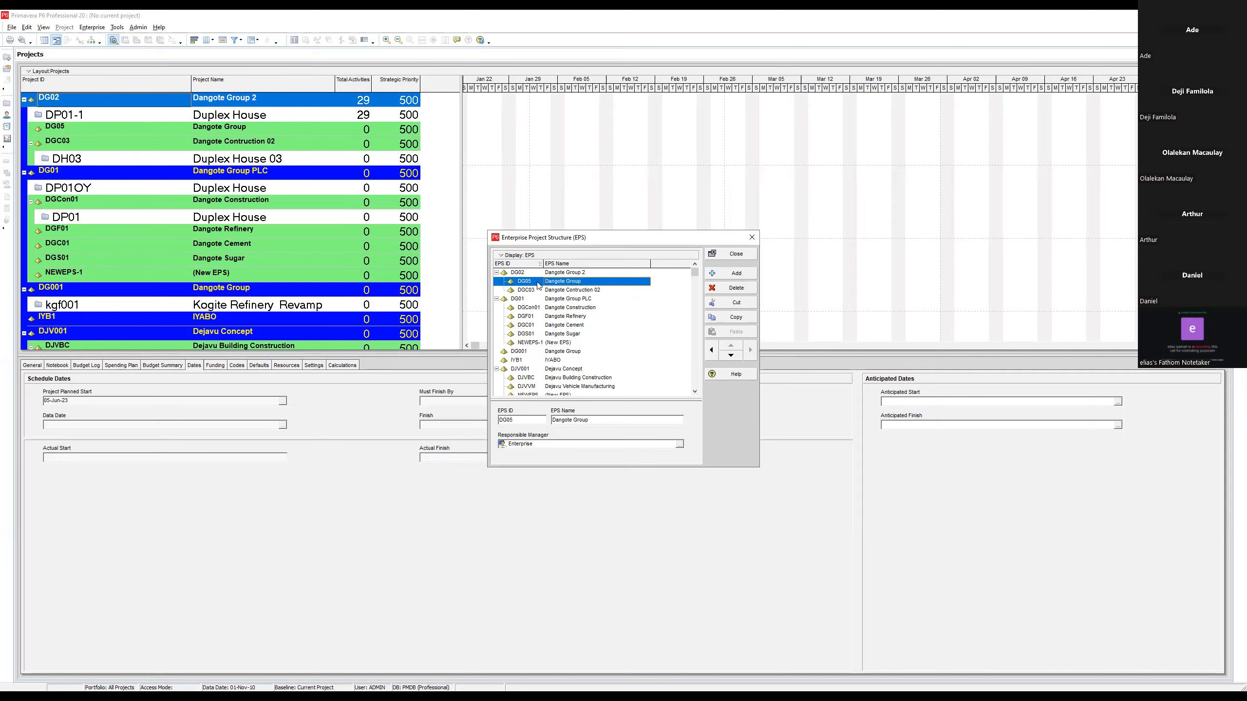
left_click(713, 351)
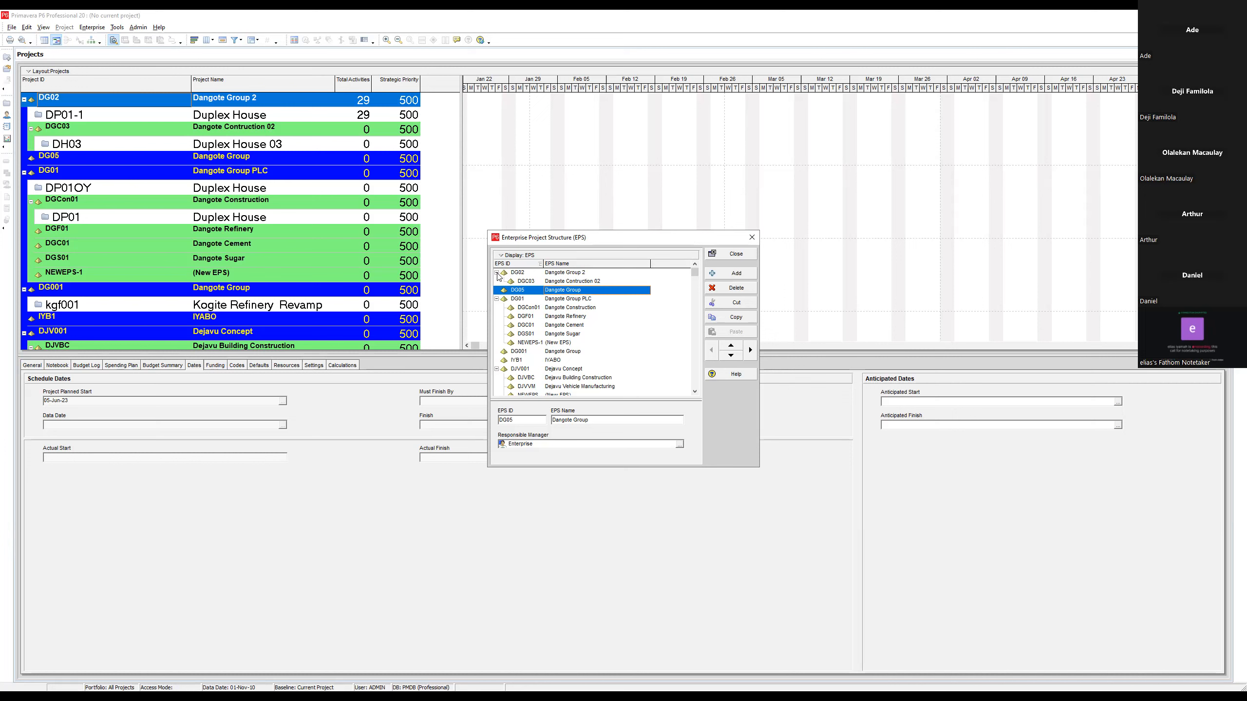
left_click(497, 273)
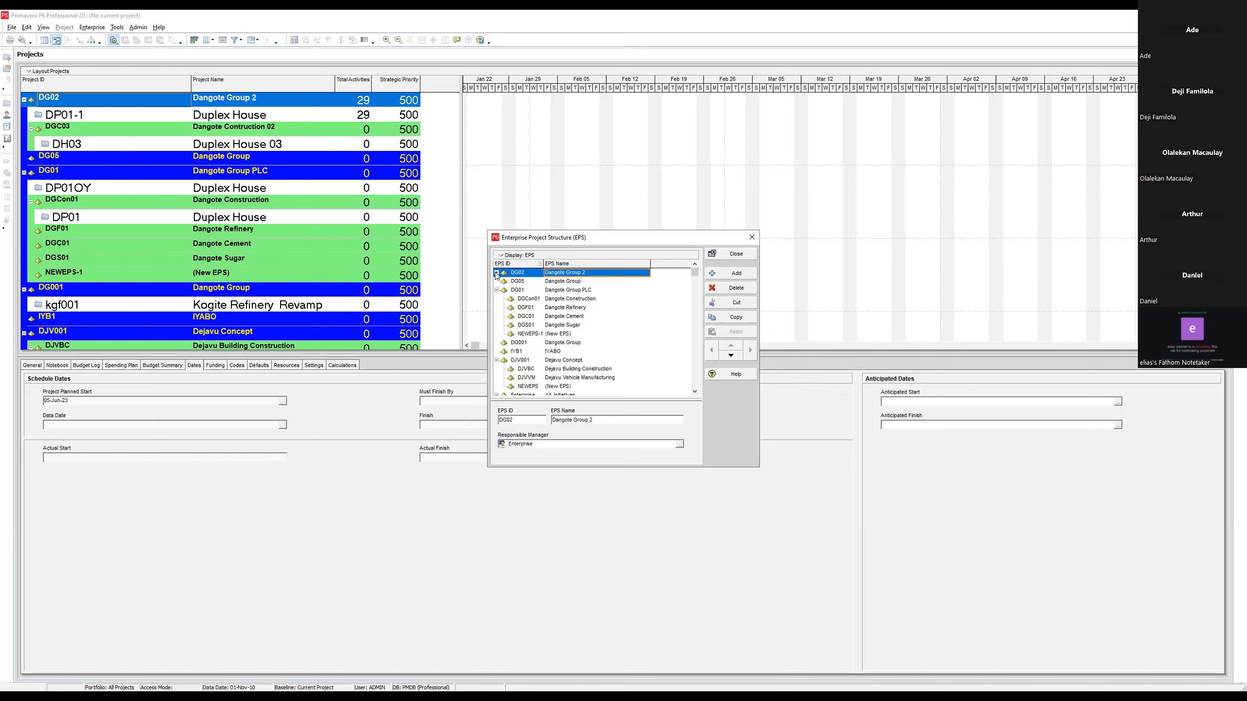
left_click(496, 273)
left_click(522, 293)
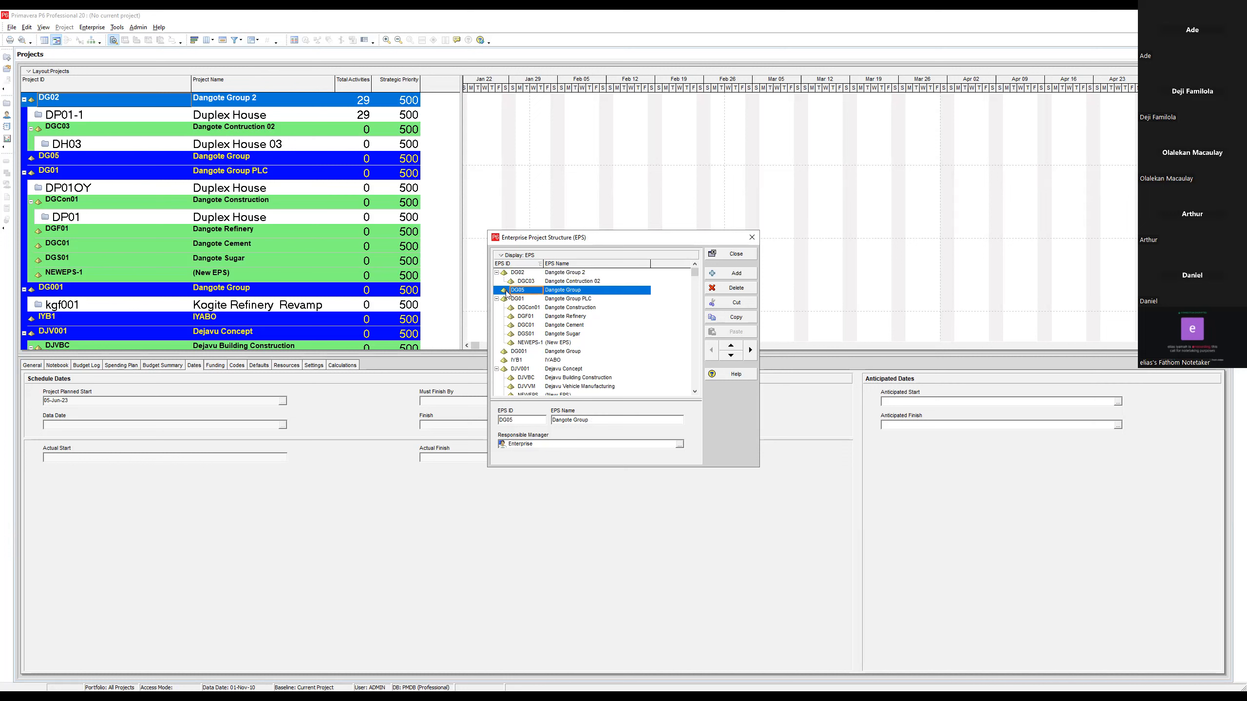
left_click(731, 346)
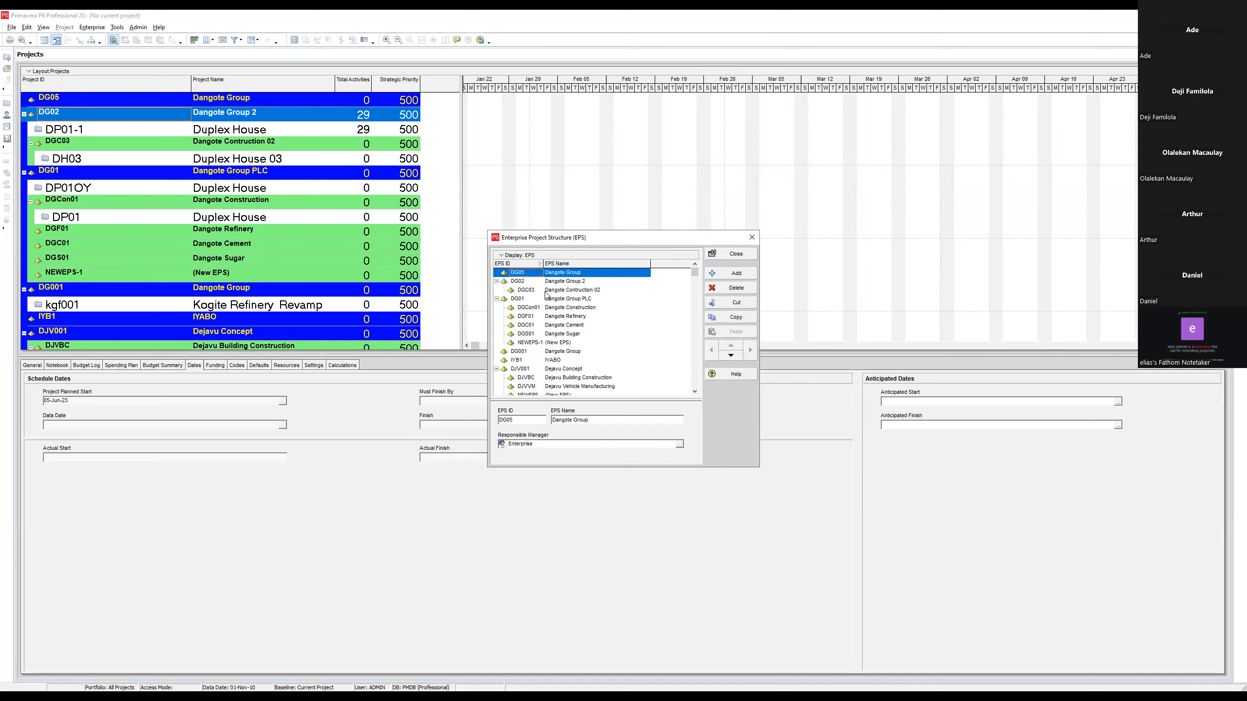
Promote the DGC03 node out of Dangote Group 2 to the root level and move it above DG05.
left_click(547, 291)
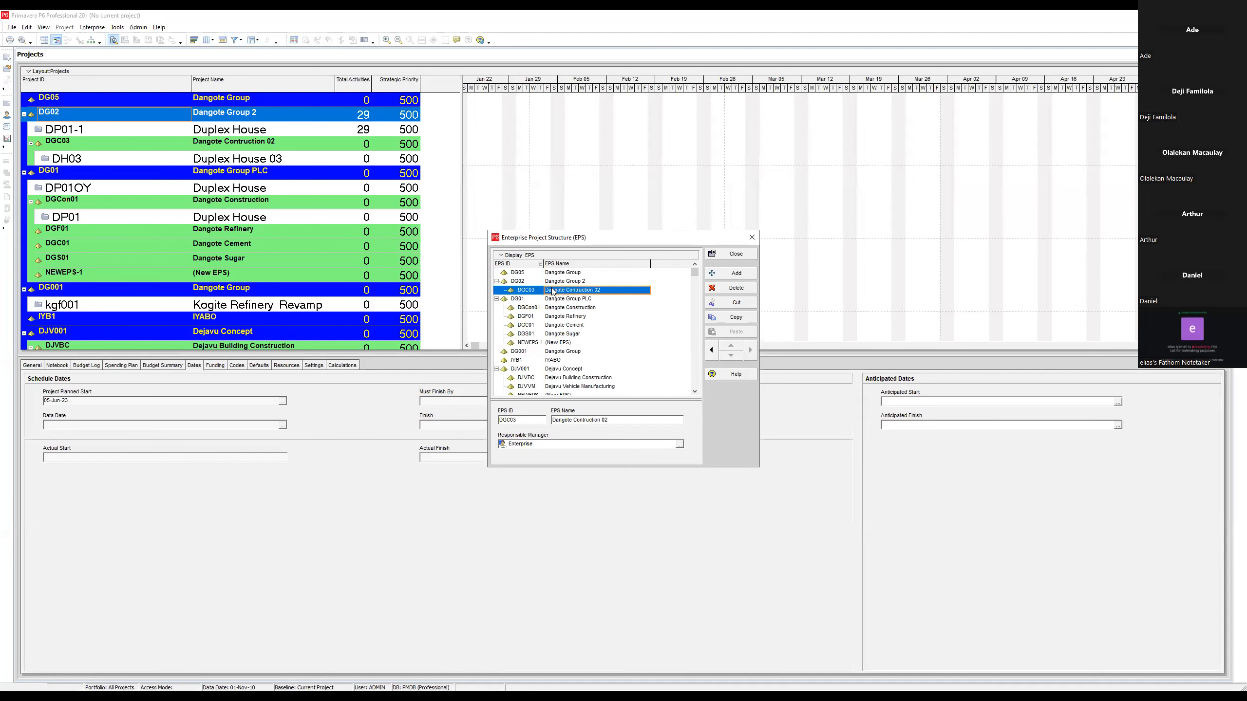
left_click(497, 282)
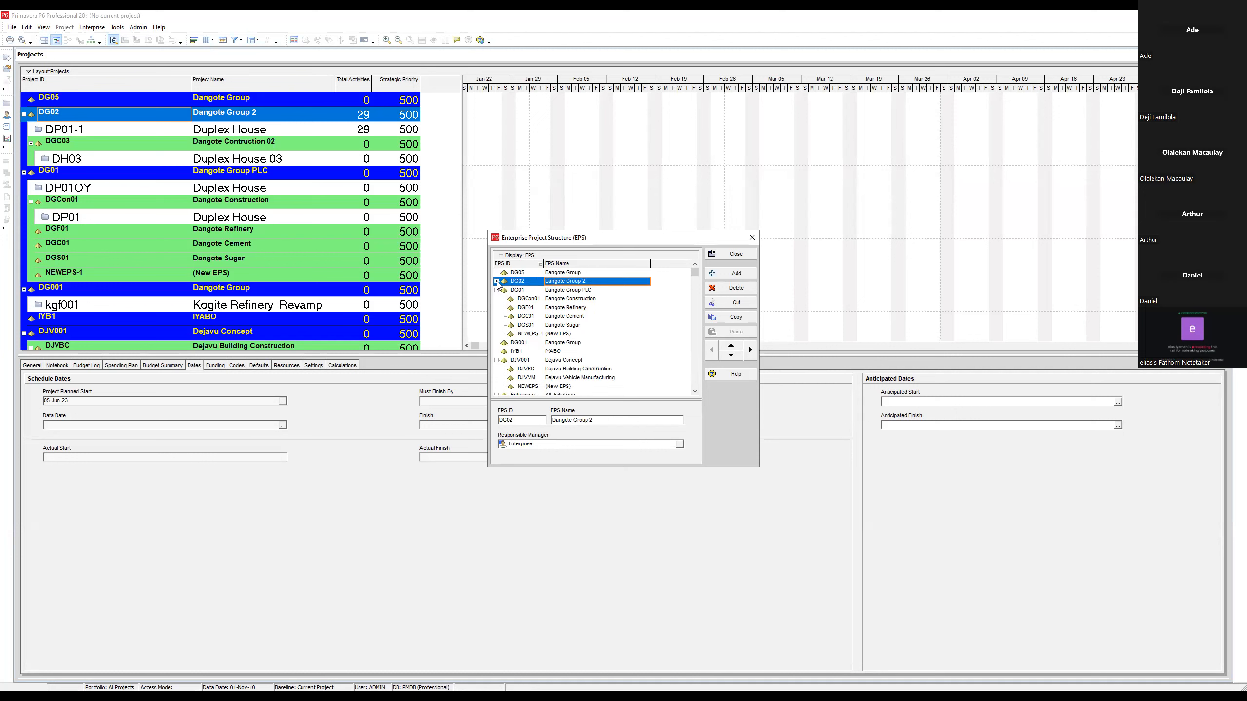
left_click(497, 282)
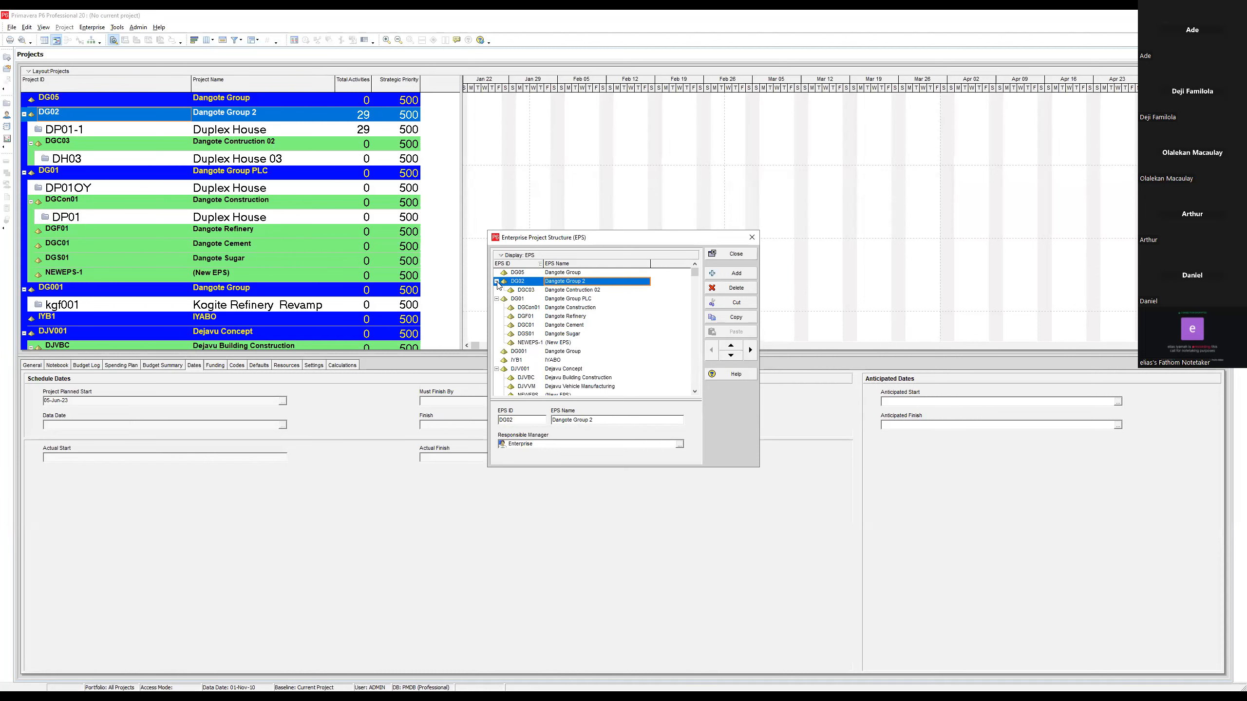
left_click(545, 292)
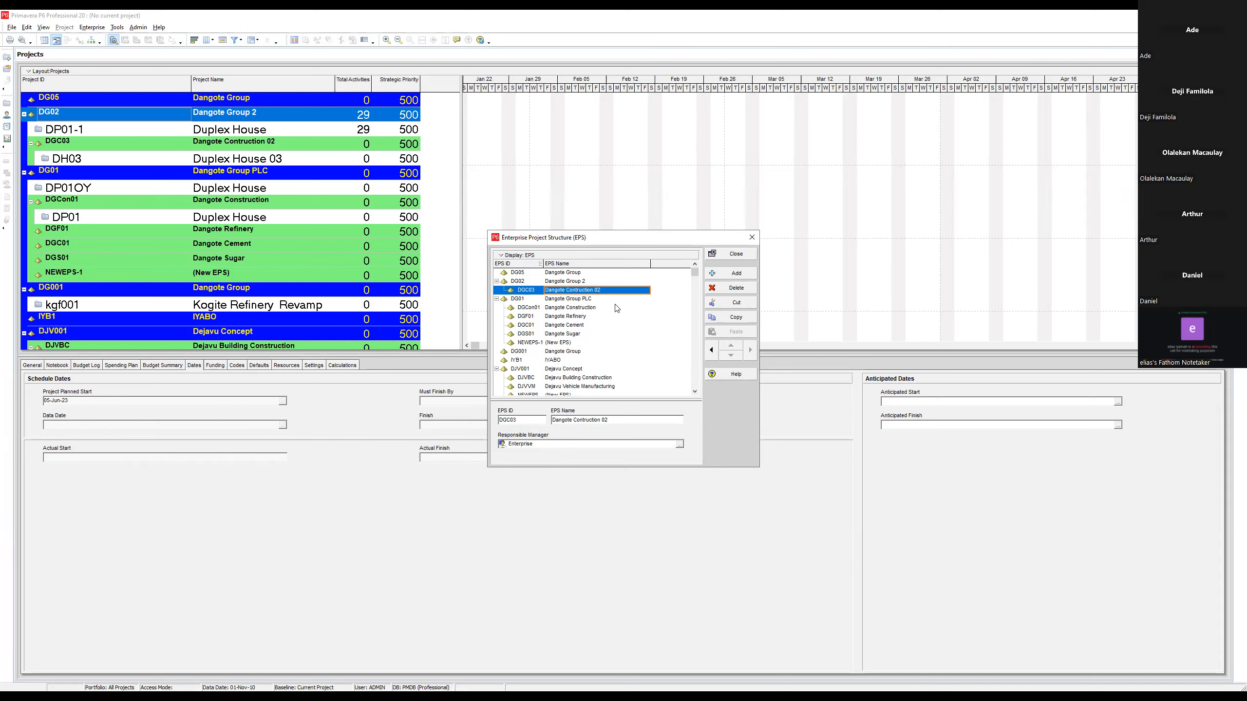
left_click(711, 350)
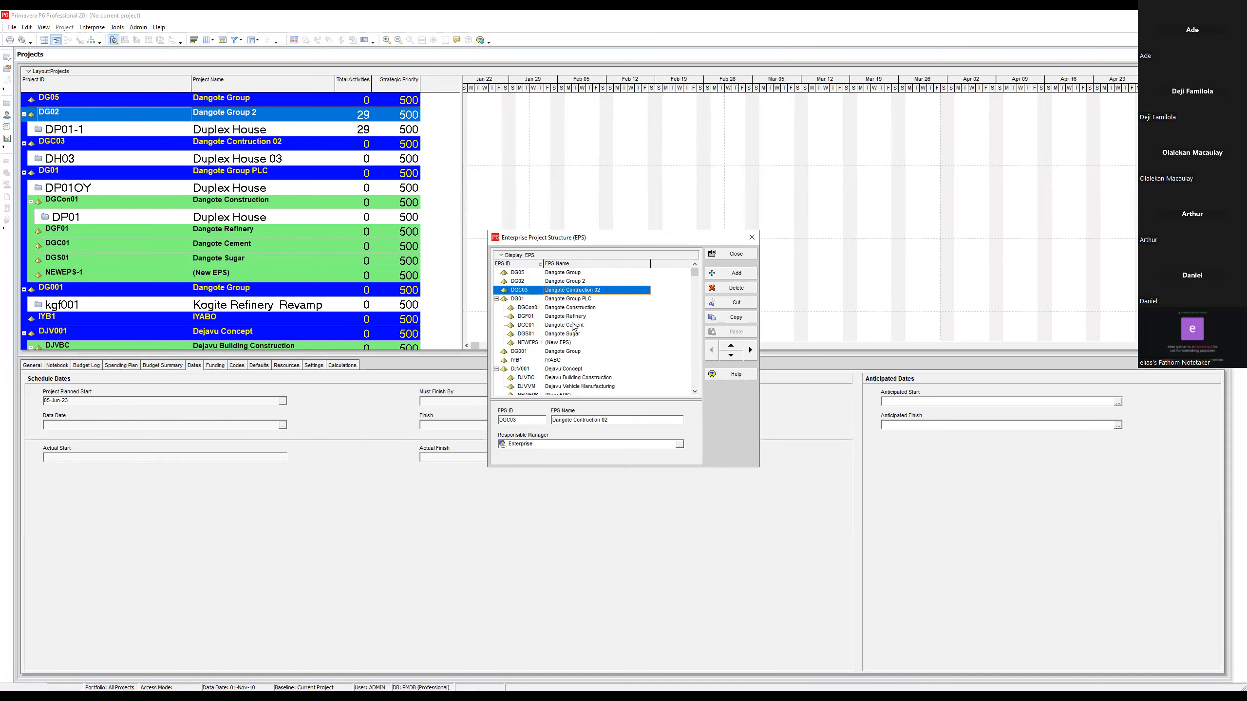
left_click(731, 348)
left_click(732, 348)
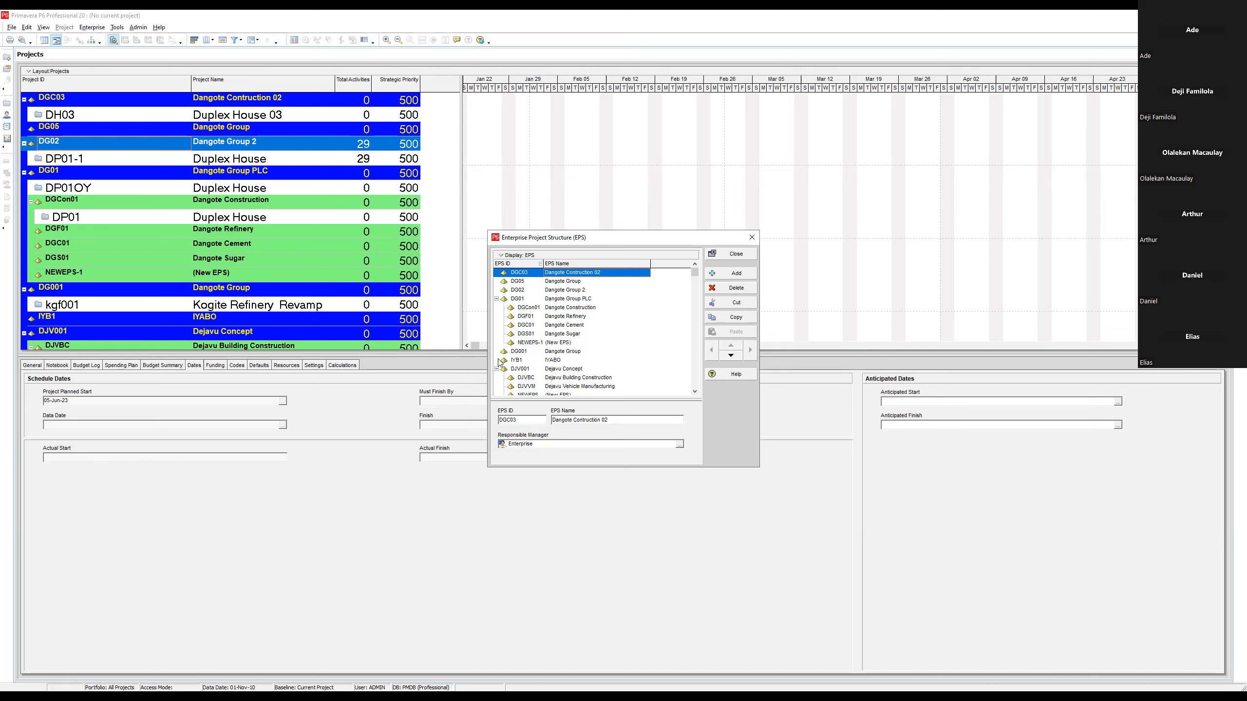
Promote the DG (DANGOTE GROUP) node out of Enterprise to the root level and move it above Enterprise.
left_click(1075, 75)
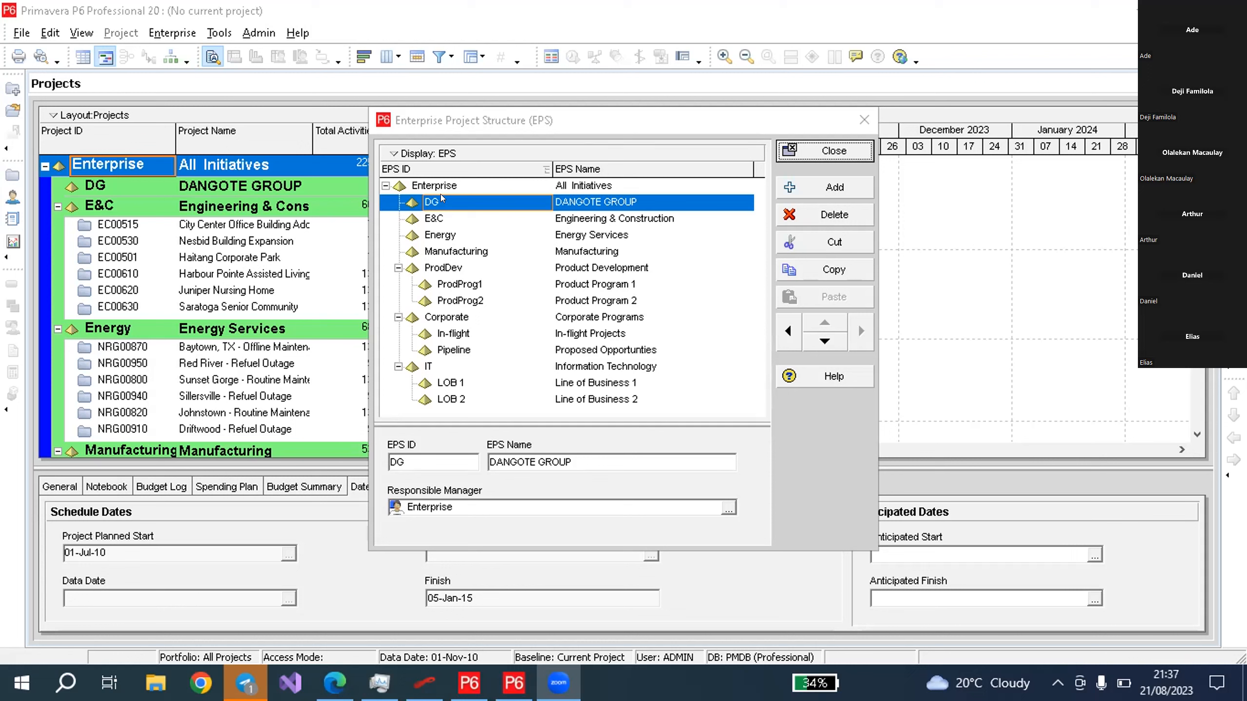
left_click(782, 331)
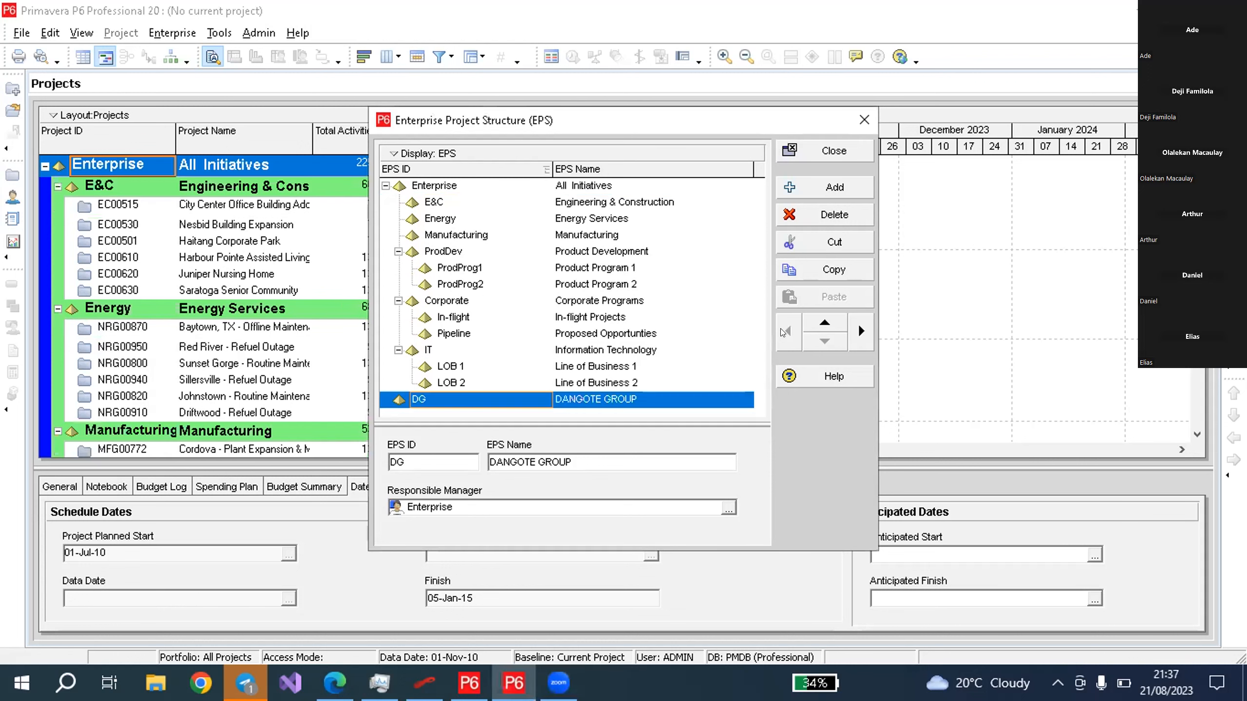
left_click(824, 322)
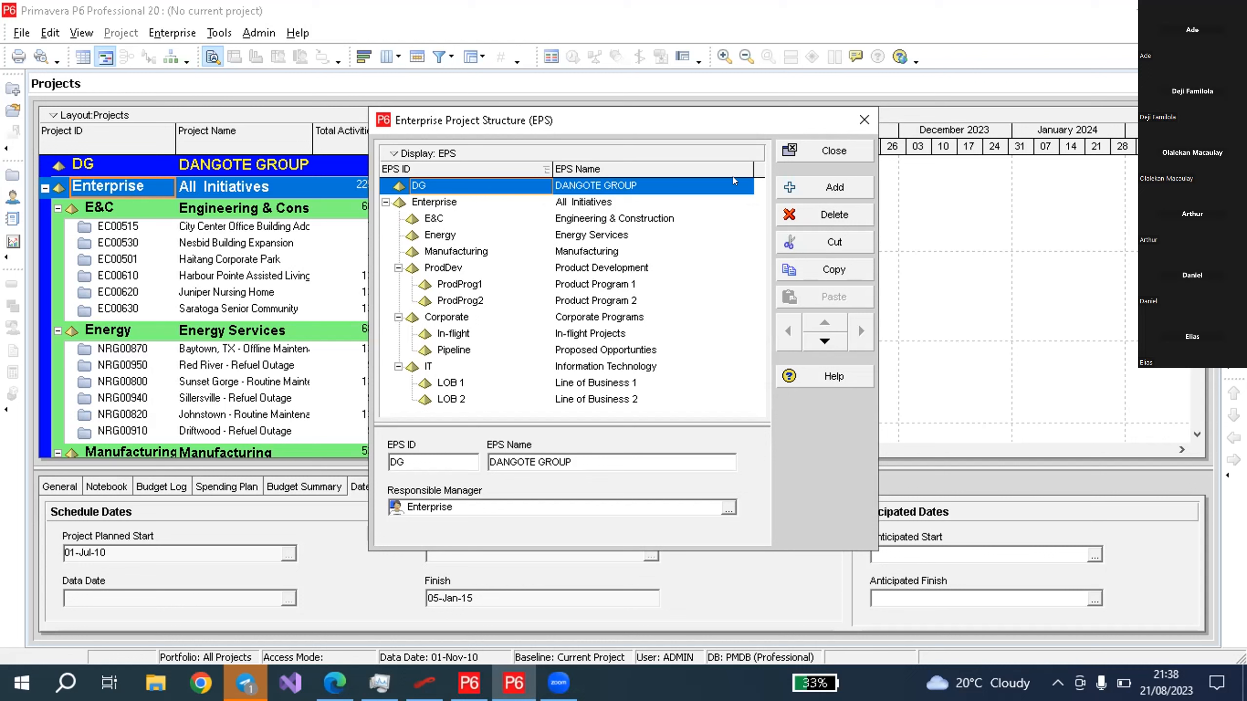
Add a new EPS node under DANGOTE GROUP and set its ID to DGR01.
left_click(822, 185)
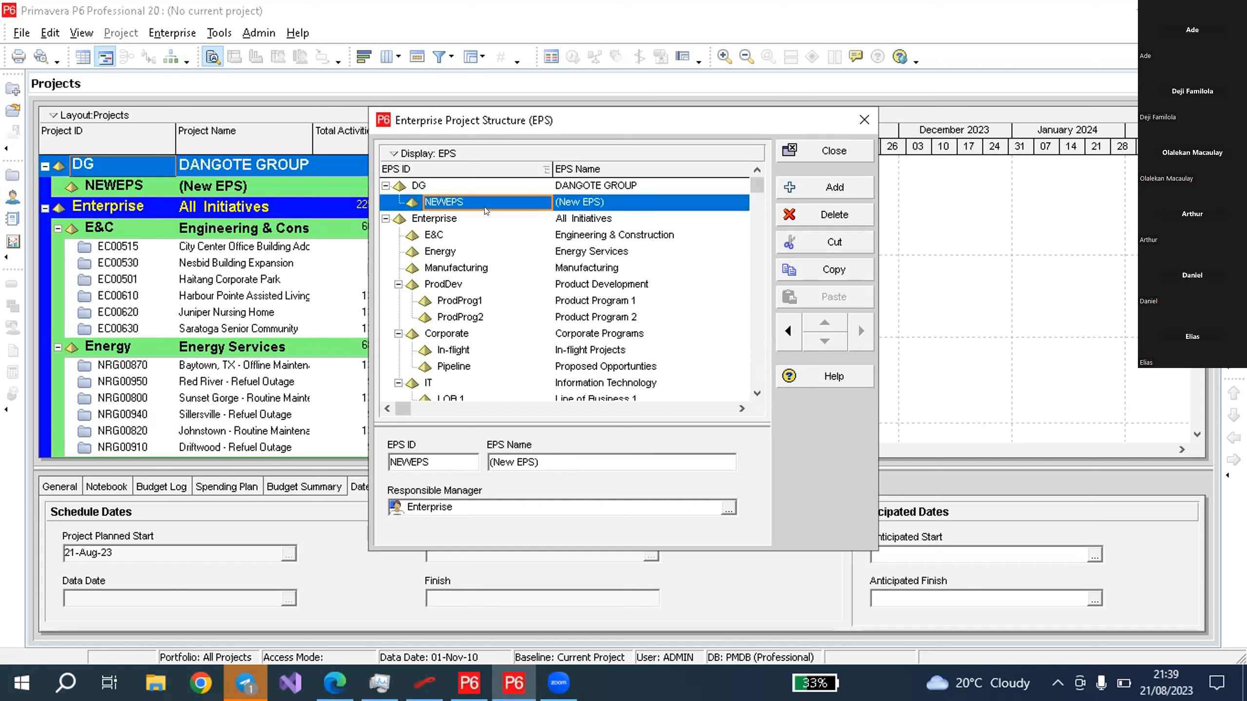
type("d")
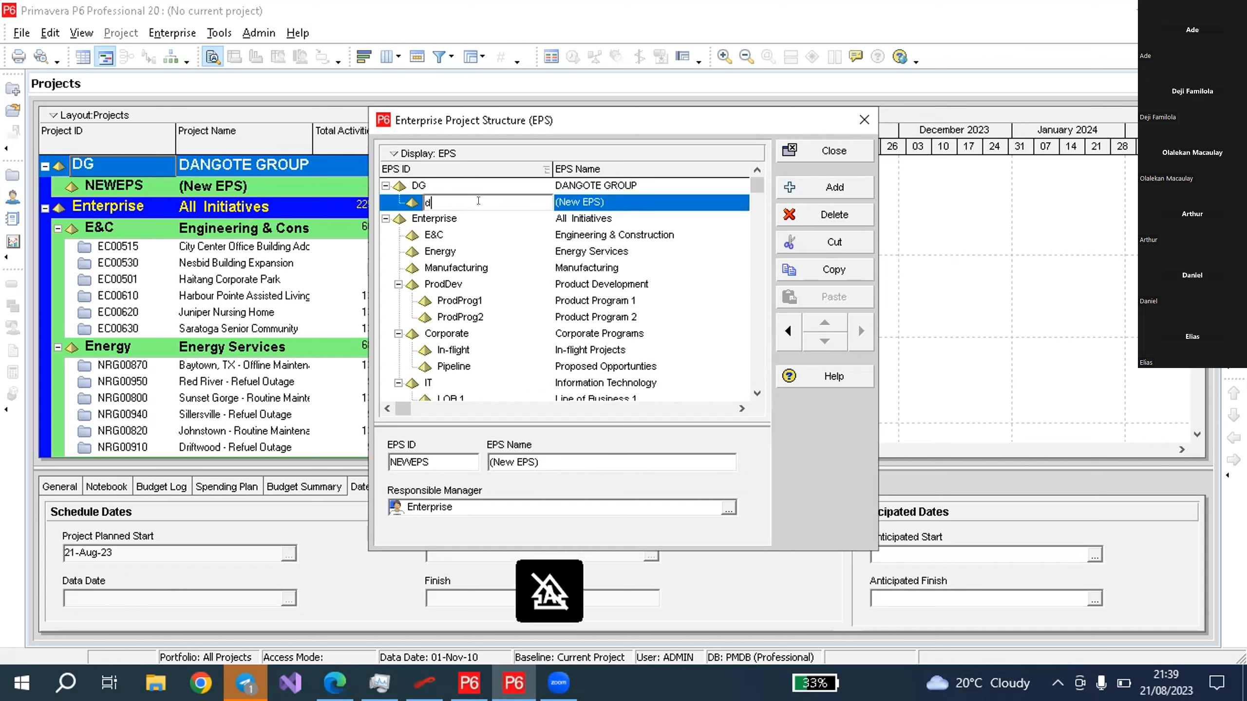
key("BackSpace")
type("DR")
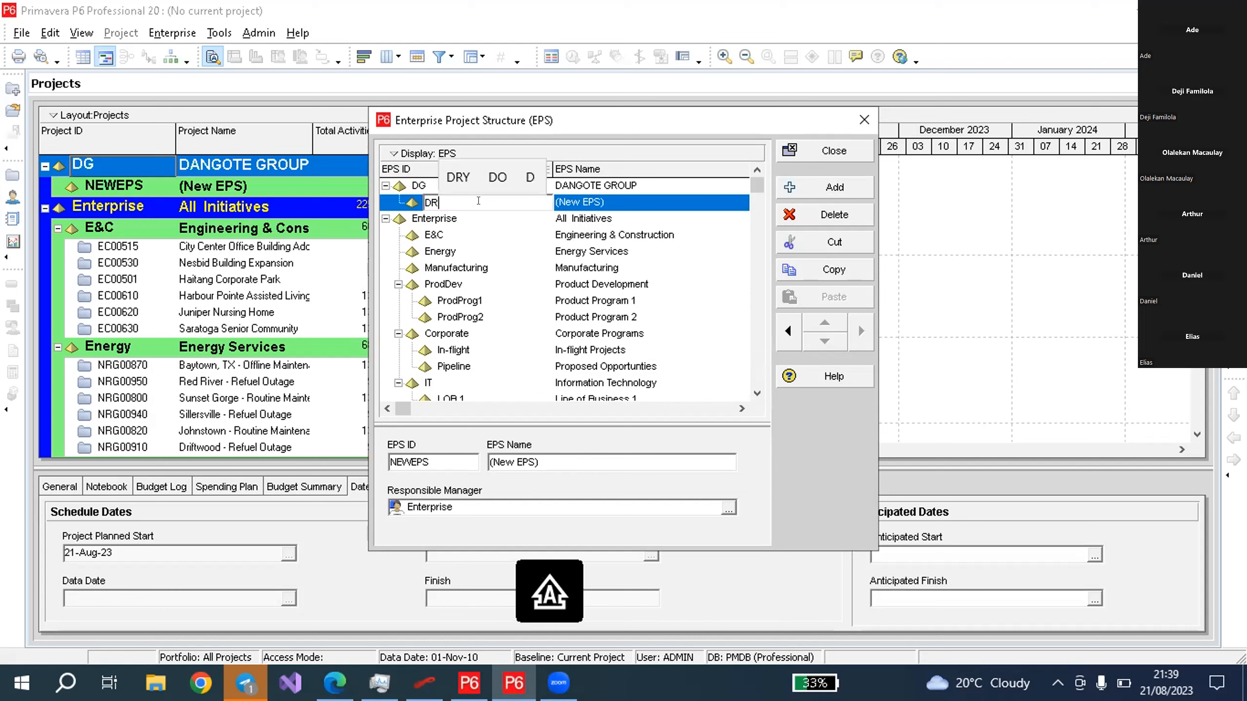
key("BackSpace")
type("GR")
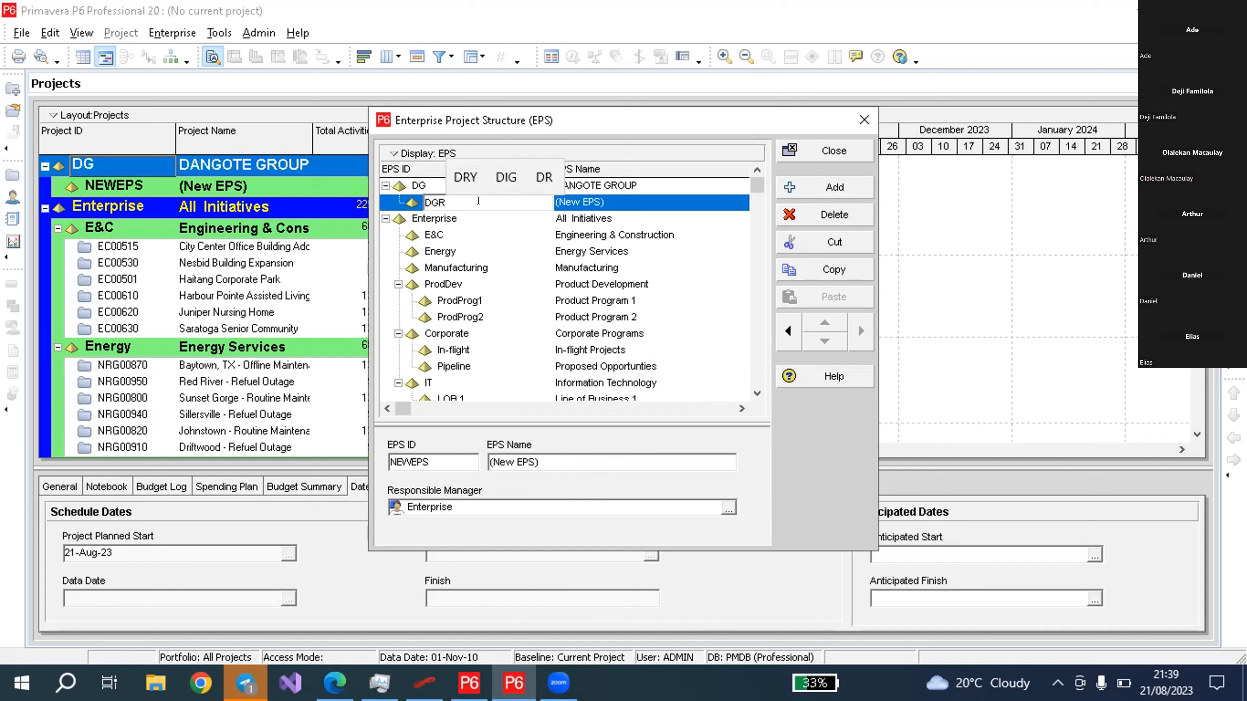
type("01")
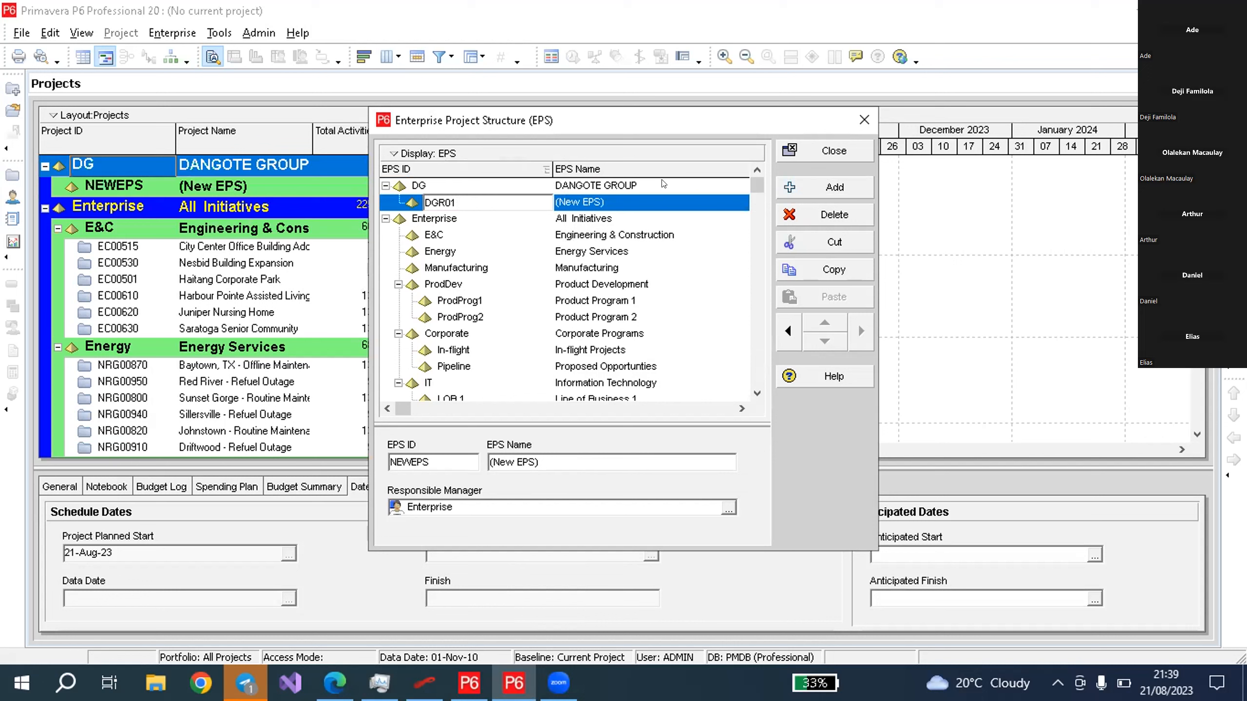
Enter DANGOTE GROUP REFINERY as the EPS name of the DGR01 node.
left_click(656, 194)
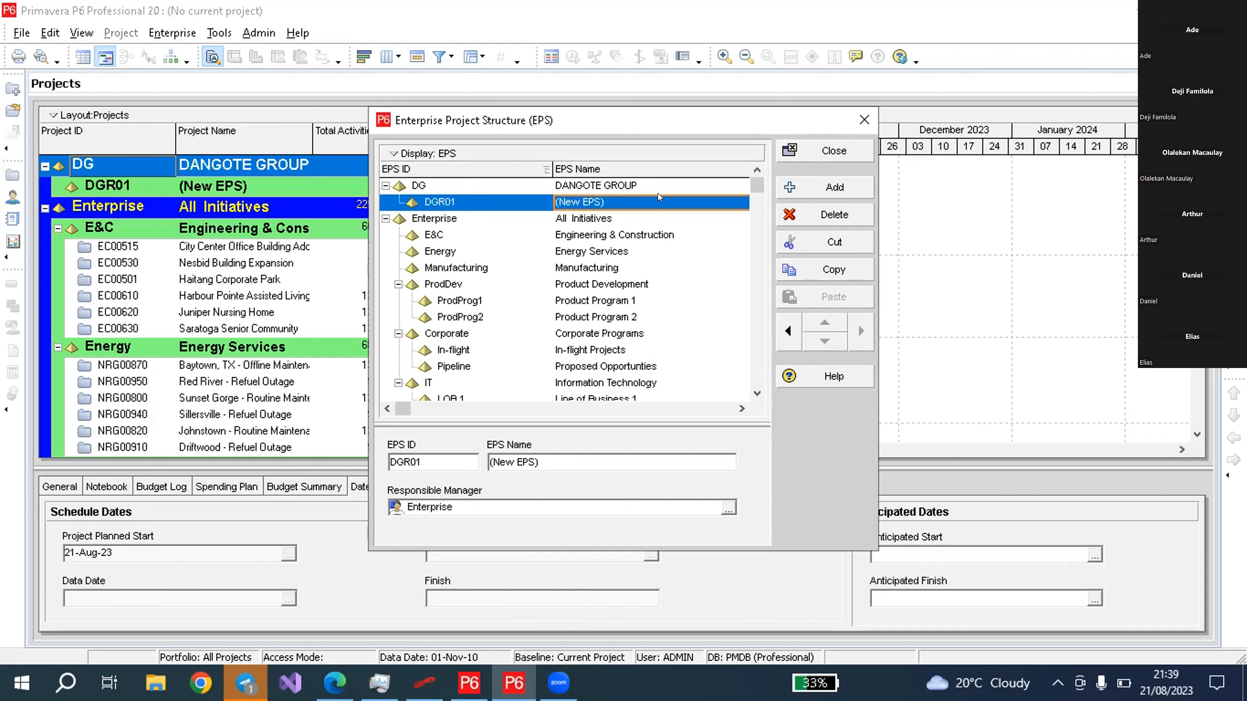
type("G")
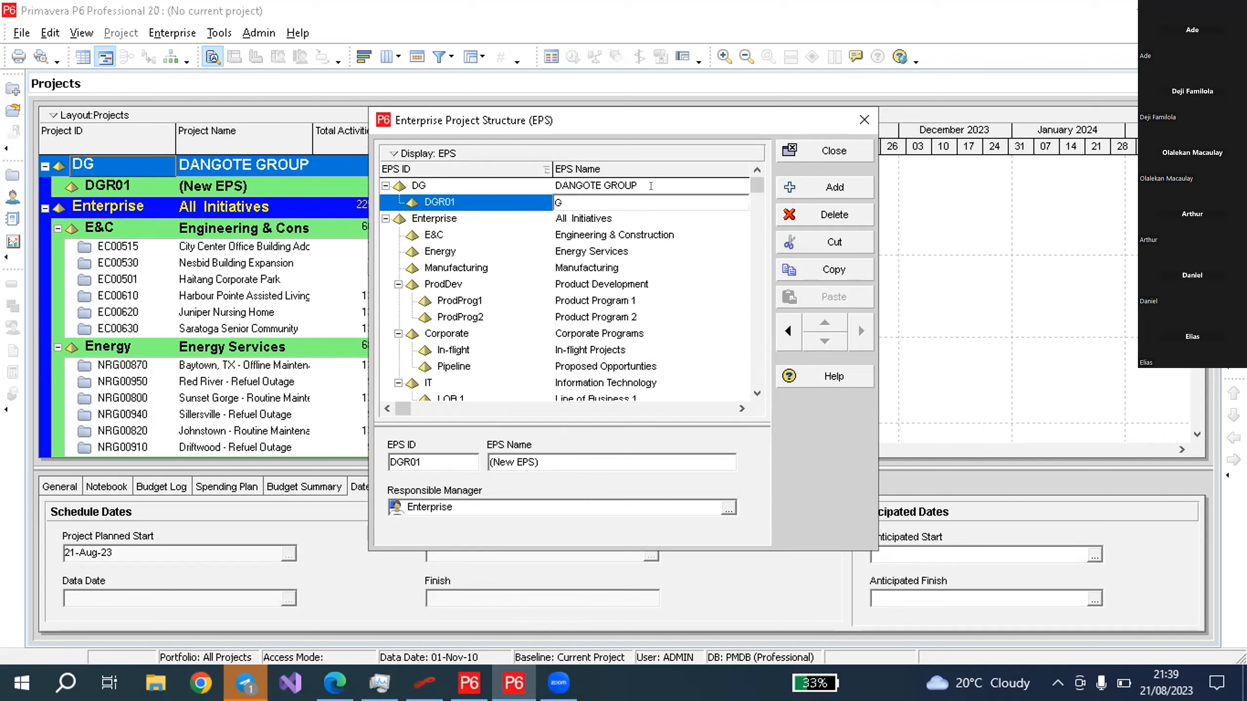
key("BackSpace")
type("DANGOTE")
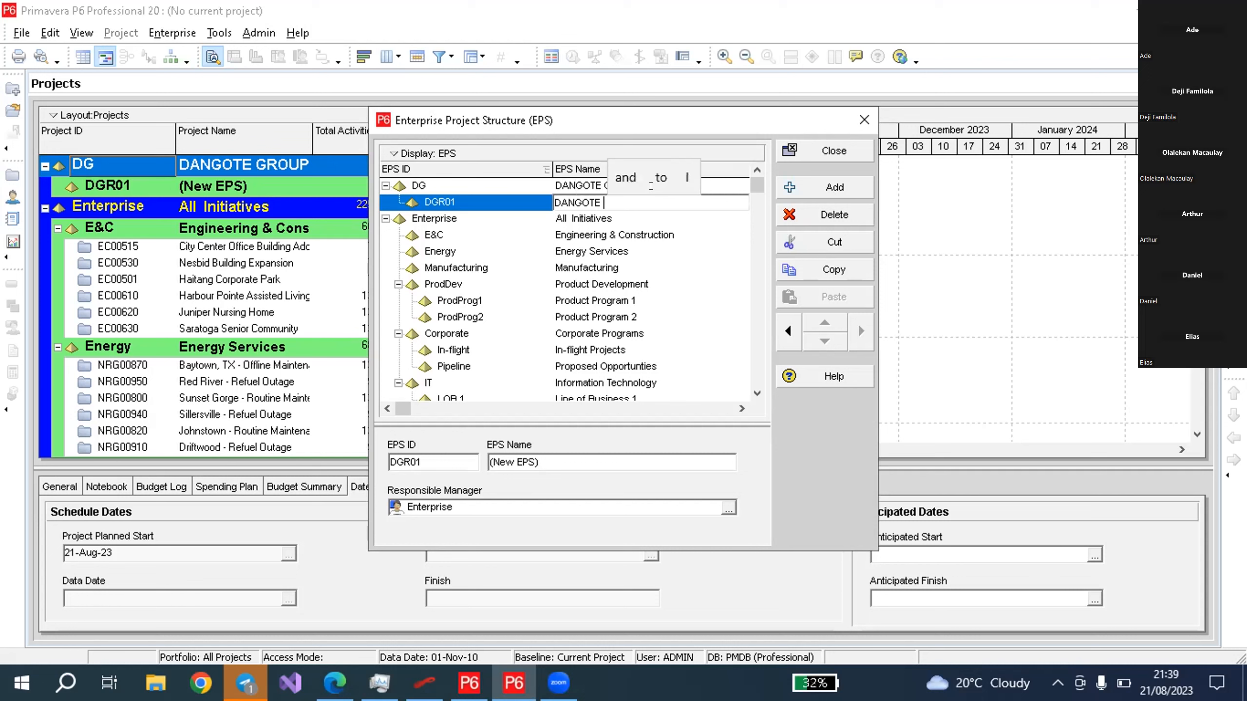
type(" GR")
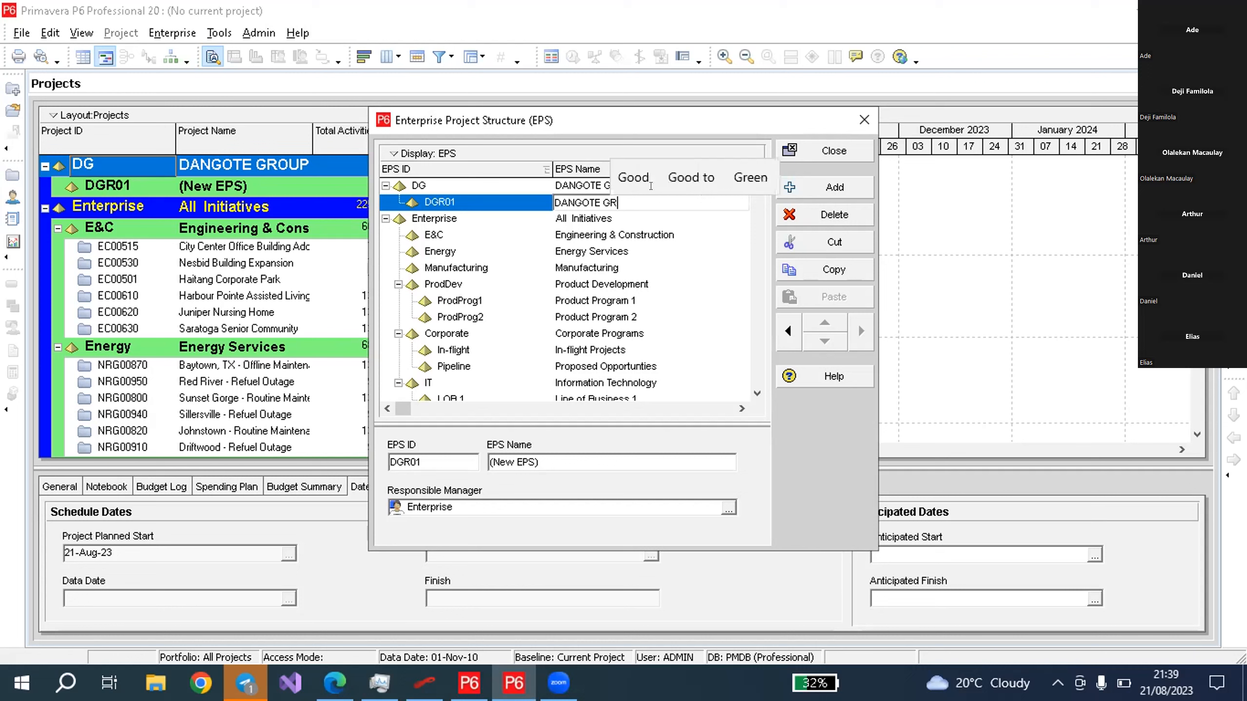
type("OUP R")
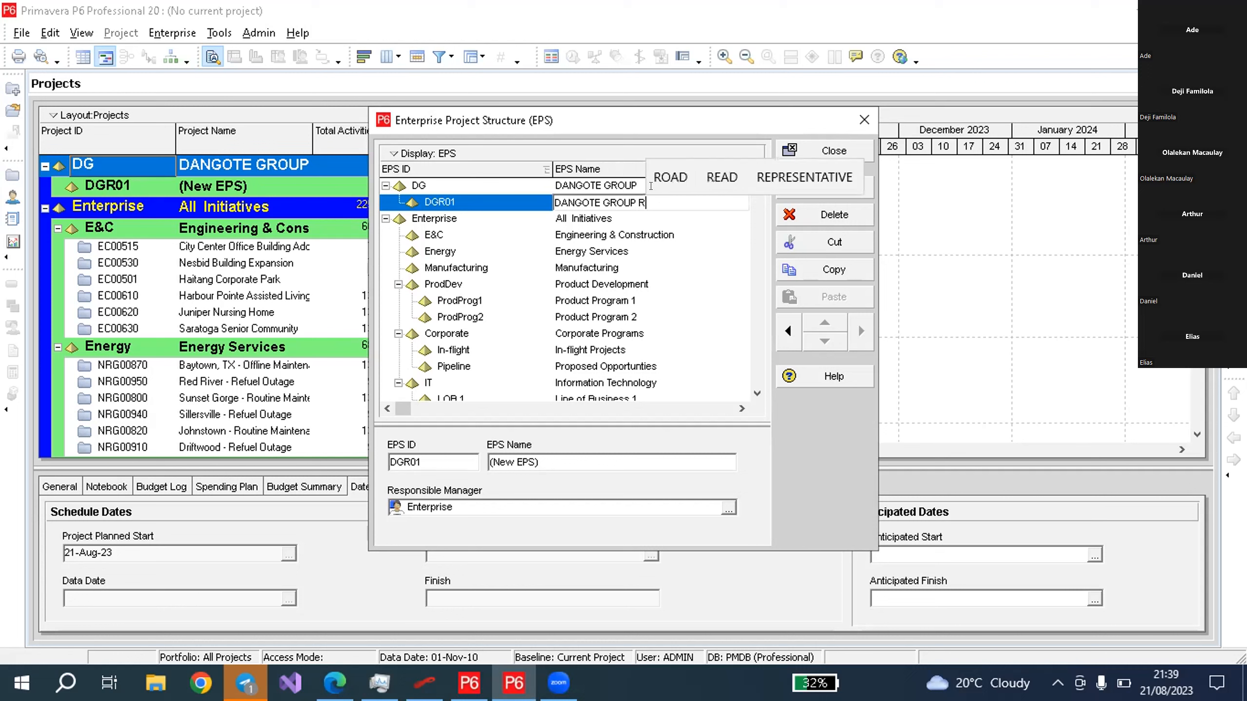
type("IFINERY")
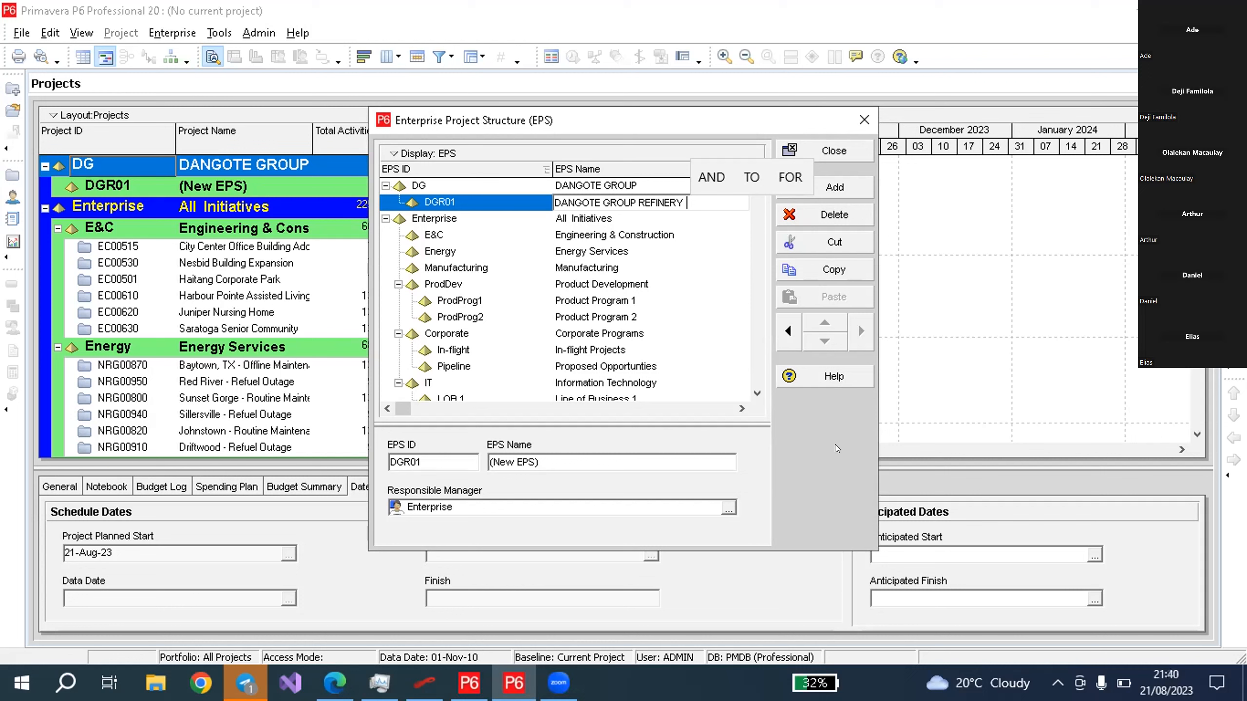
Add a second EPS node under DANGOTE GROUP and set its ID to DGC01.
left_click(707, 284)
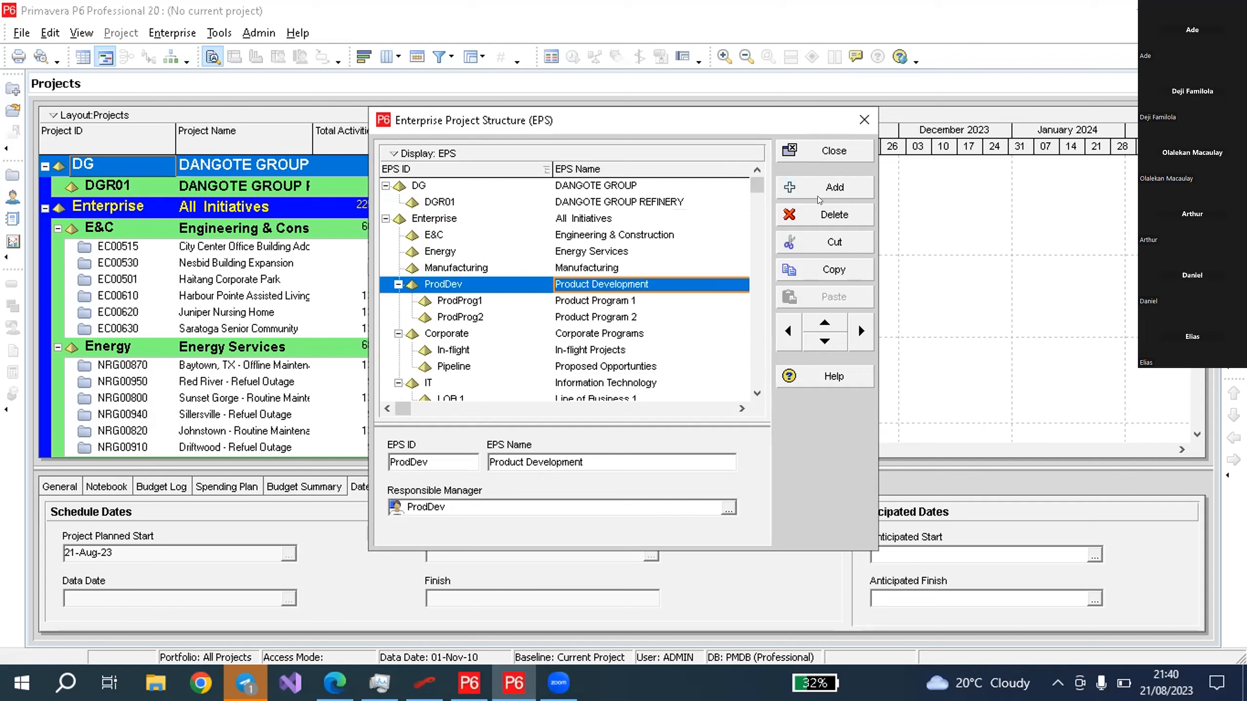
left_click(442, 201)
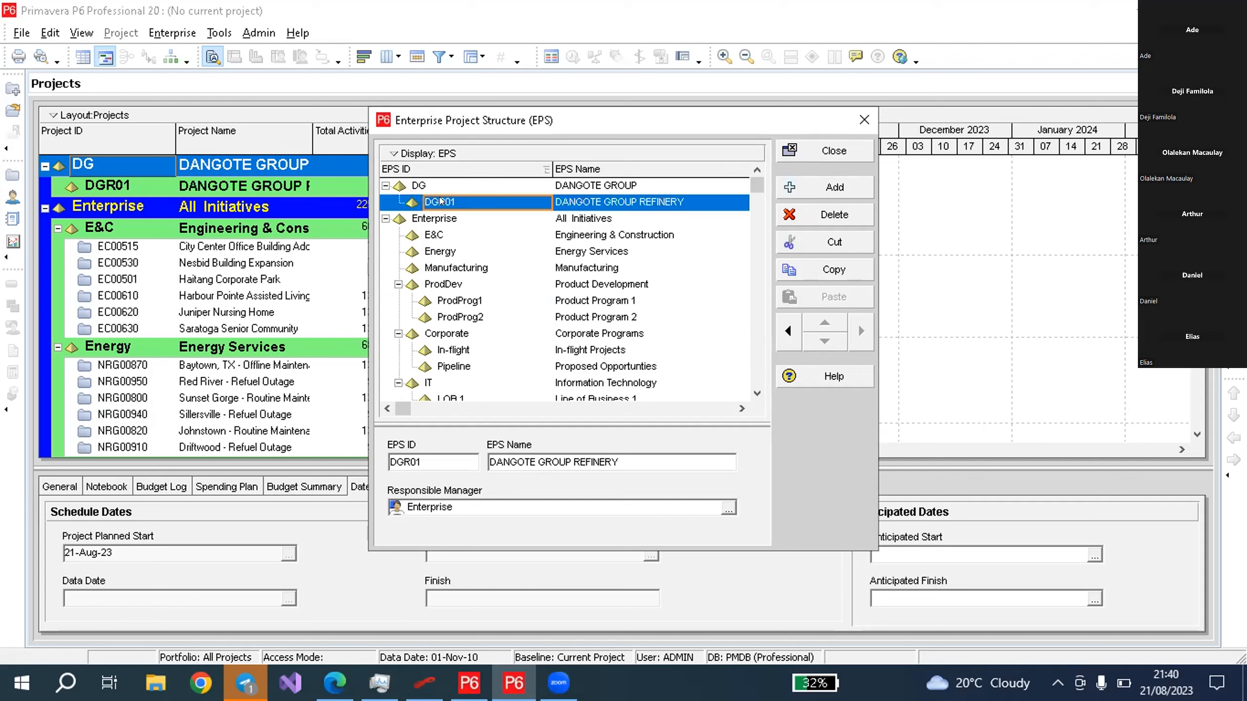
left_click(403, 185)
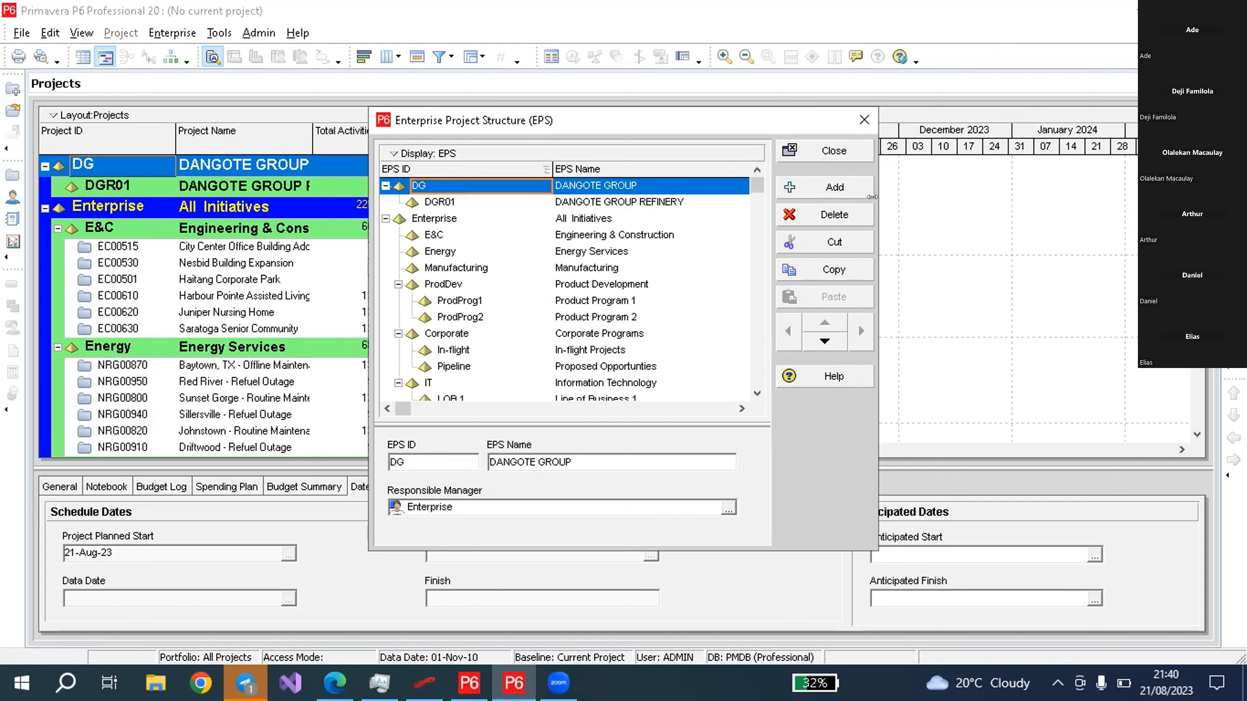
left_click(819, 187)
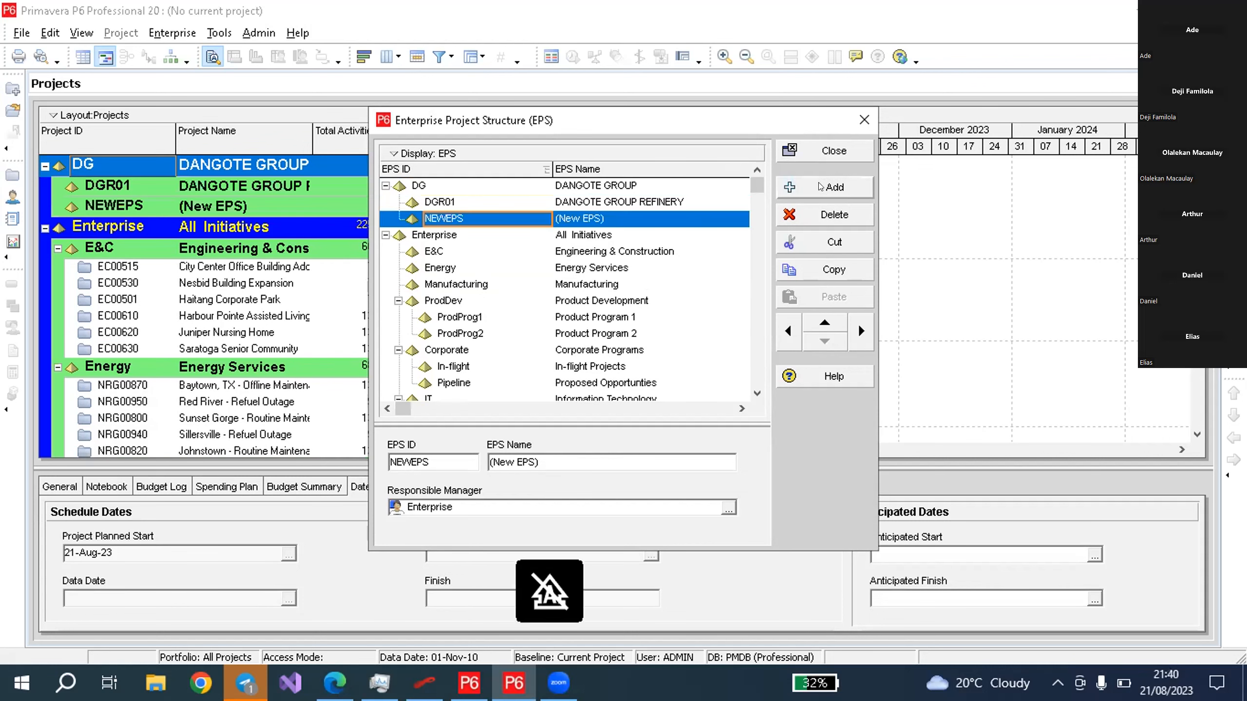
type("d")
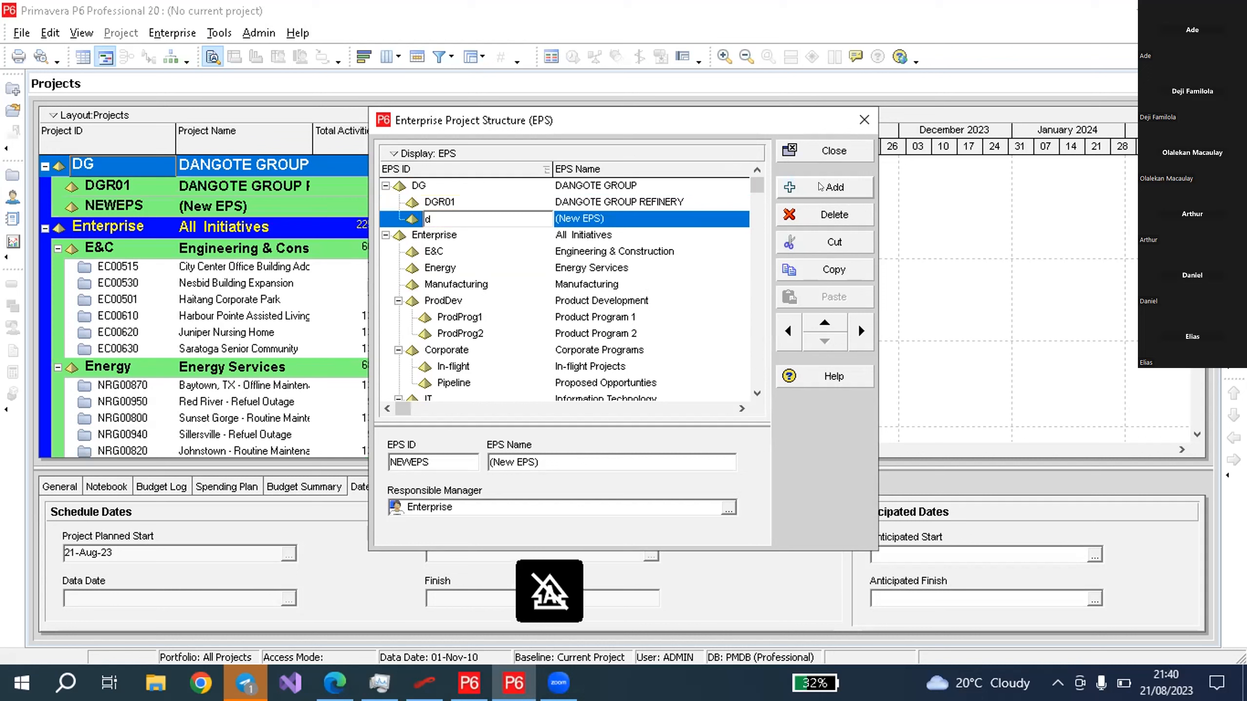
key("BackSpace")
type("D")
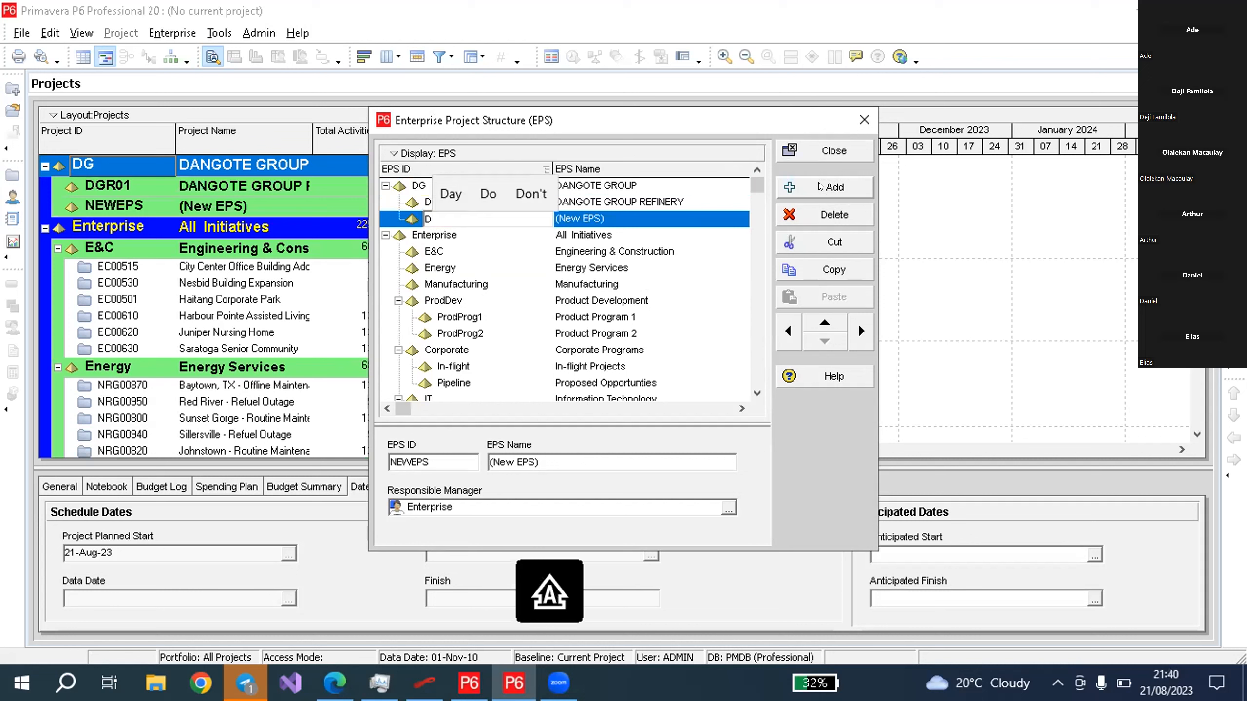
type("G")
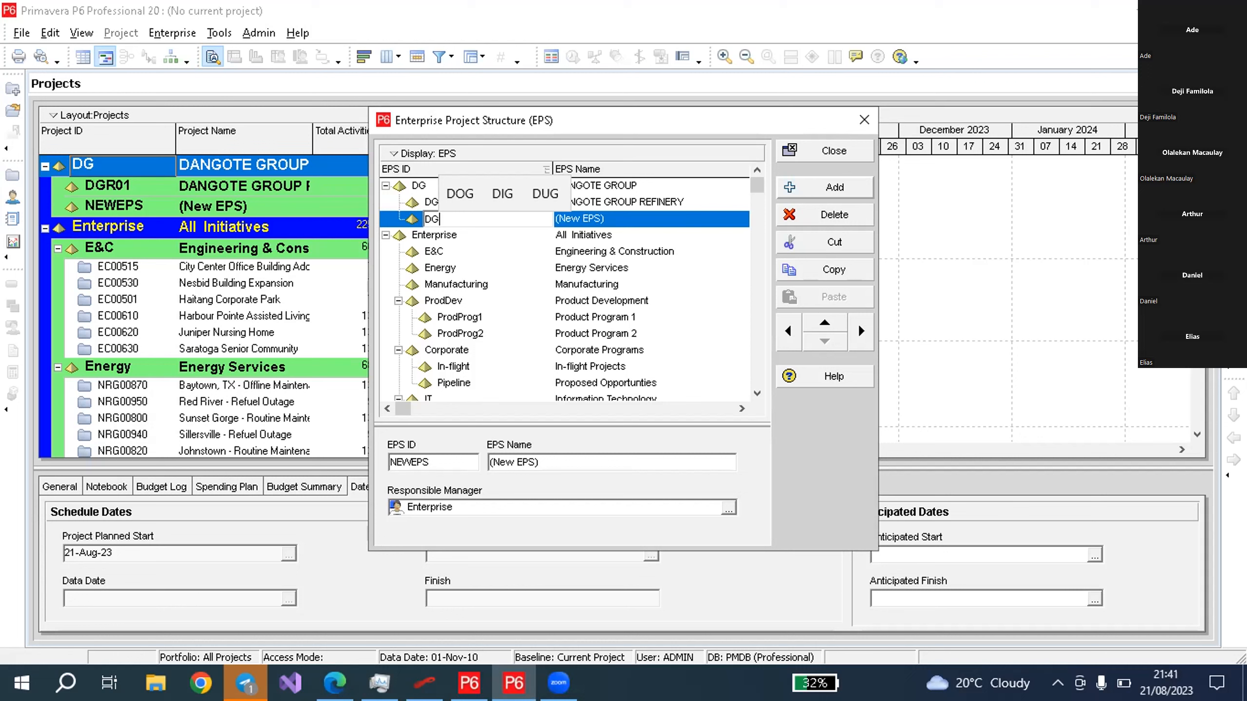
type("CE")
key("BackSpace")
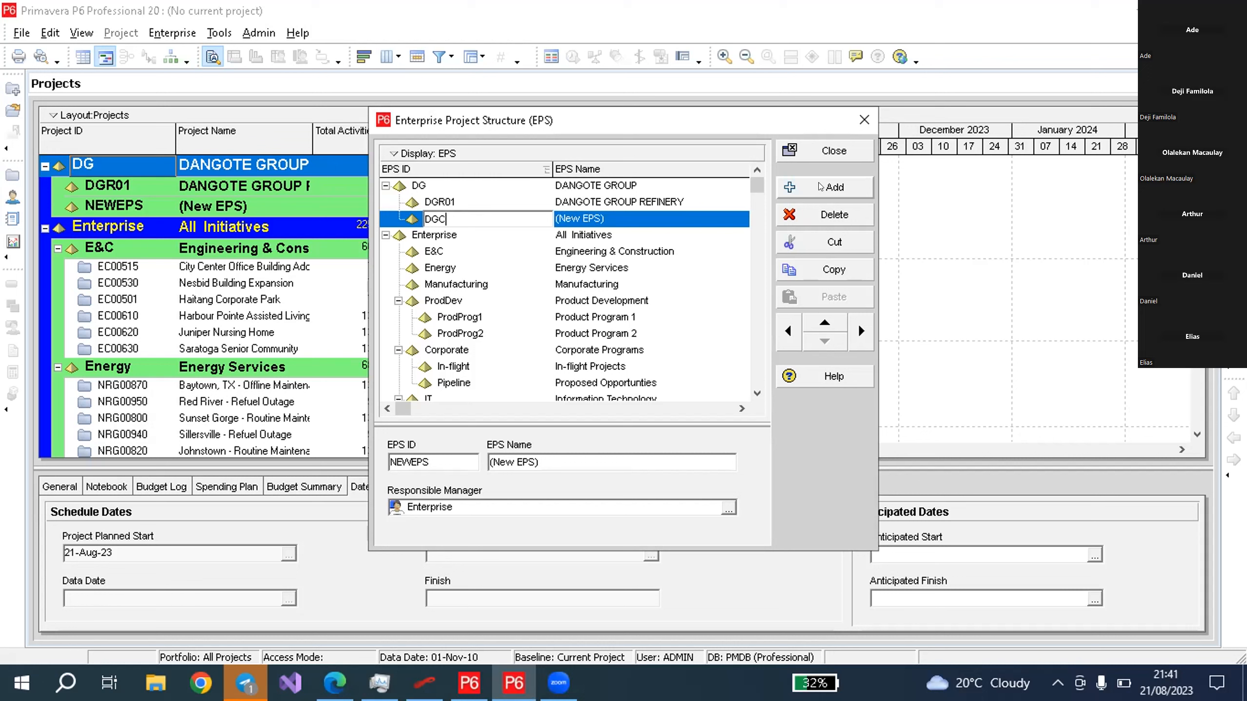
type("01")
Enter DANGOTE GROUP CEMENT as the EPS name of the DGC01 node.
left_click(633, 222)
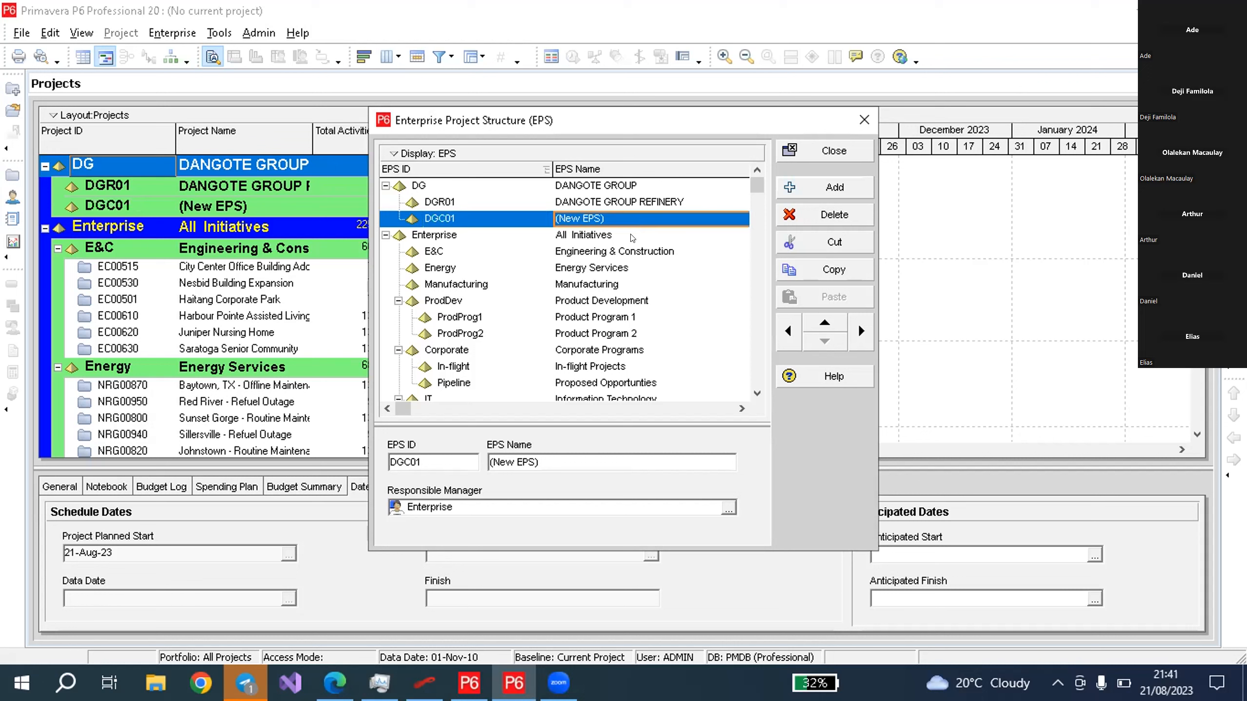
type("DA")
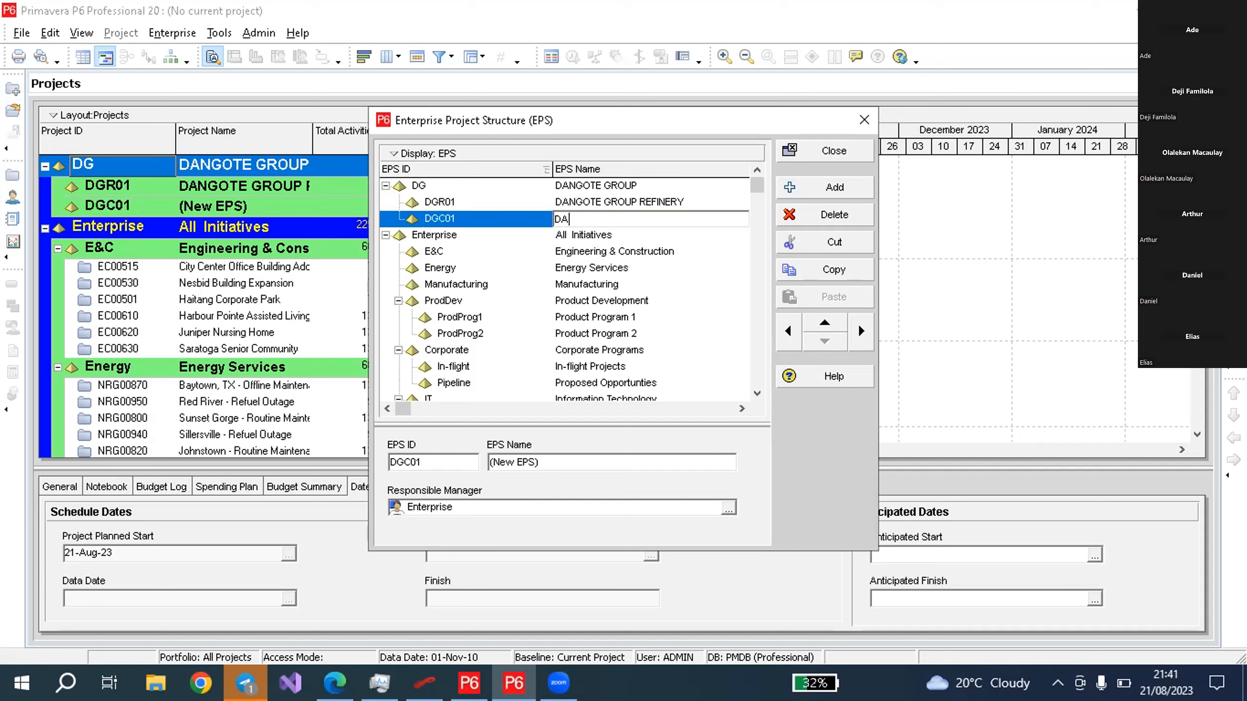
type("NGOTE GR")
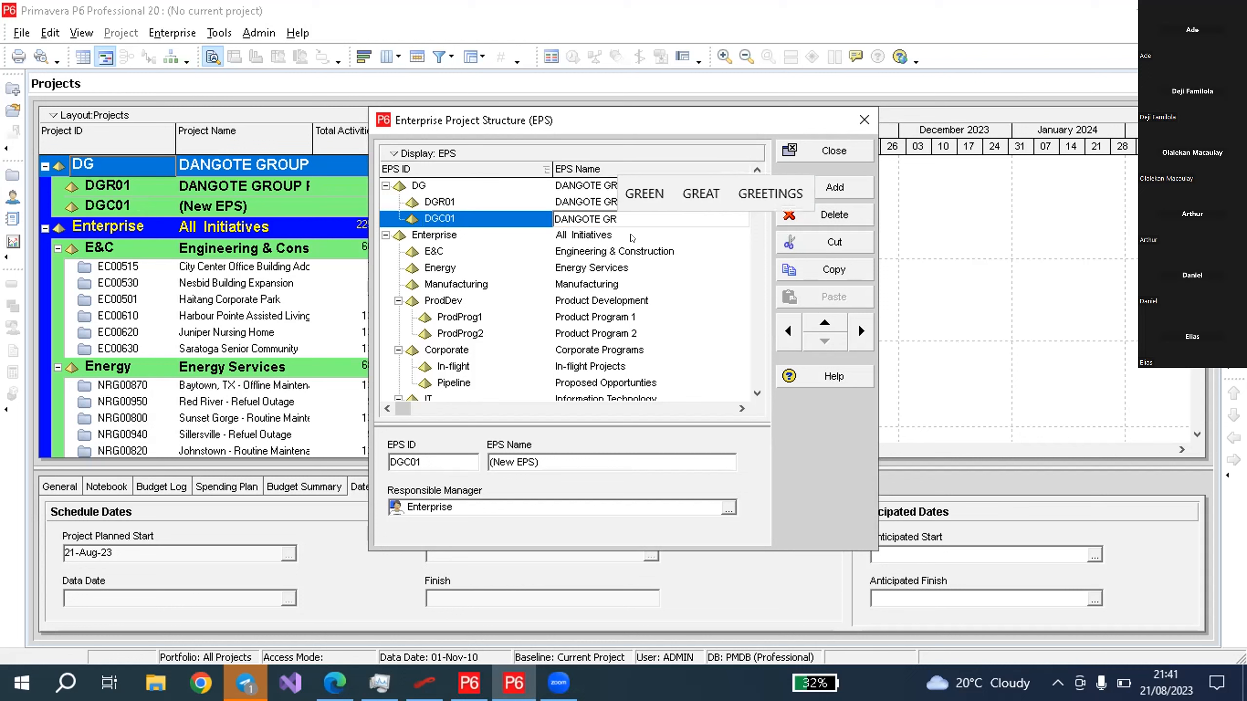
type("OU")
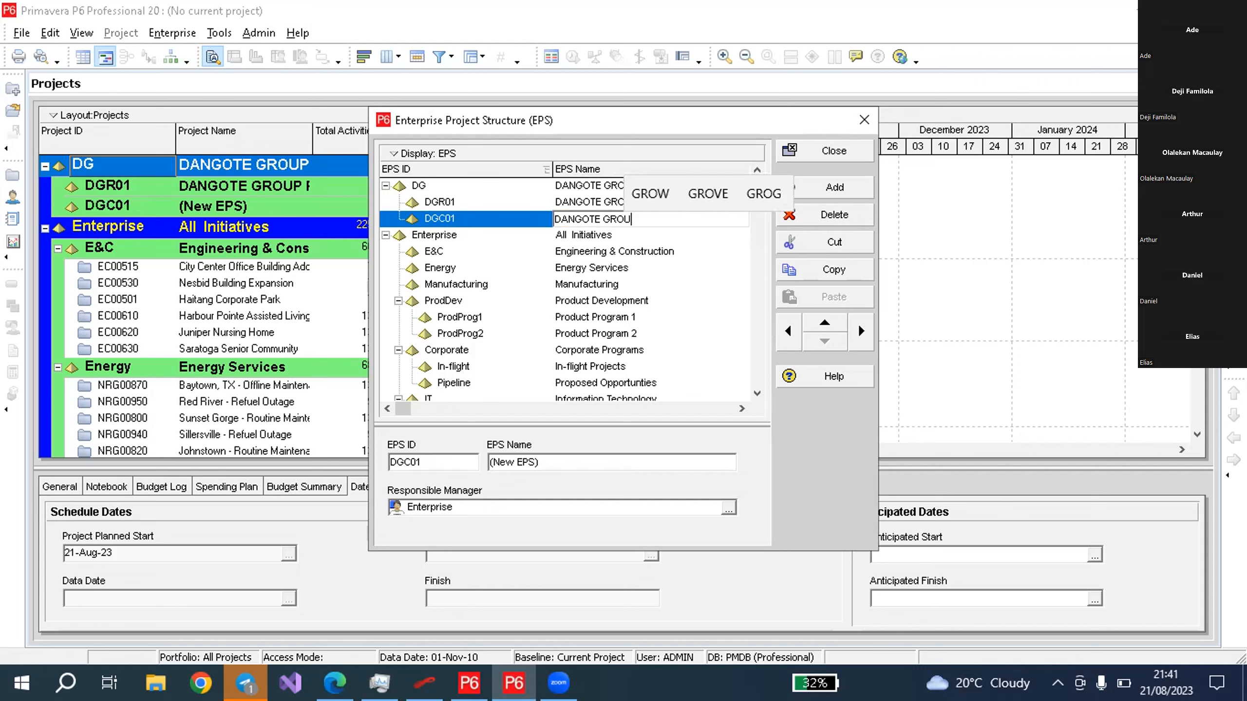
type("P CE")
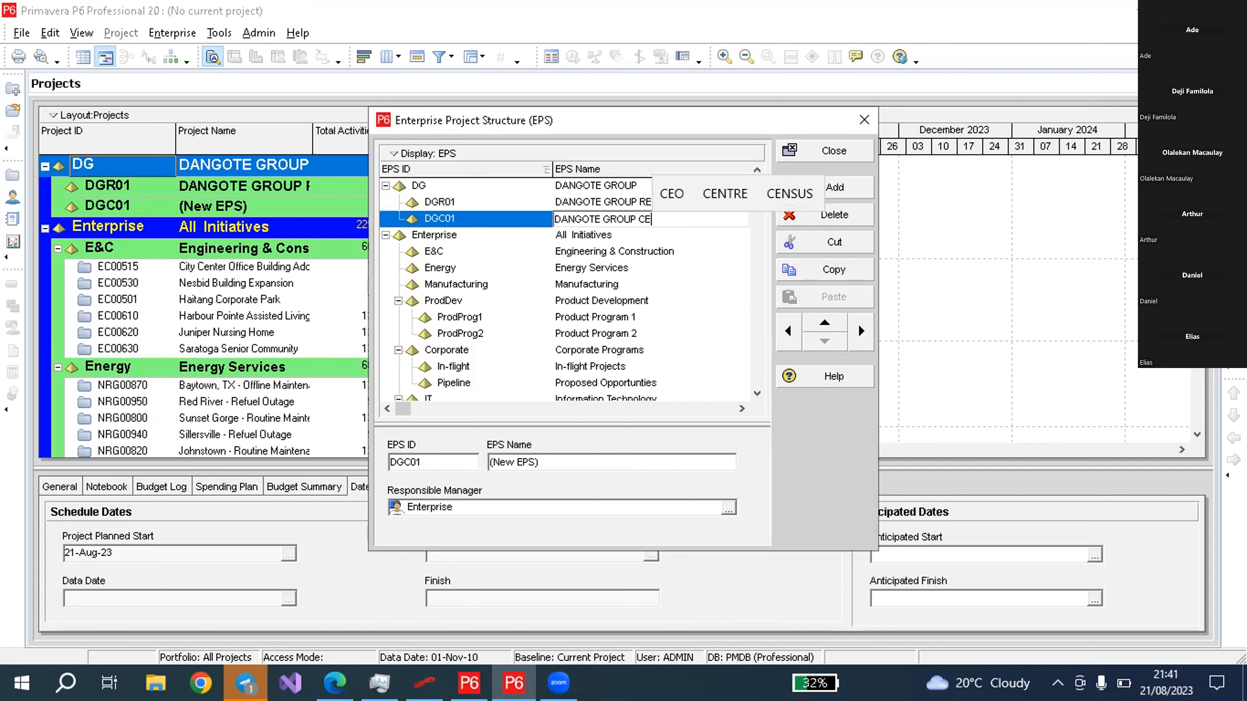
type("MENT")
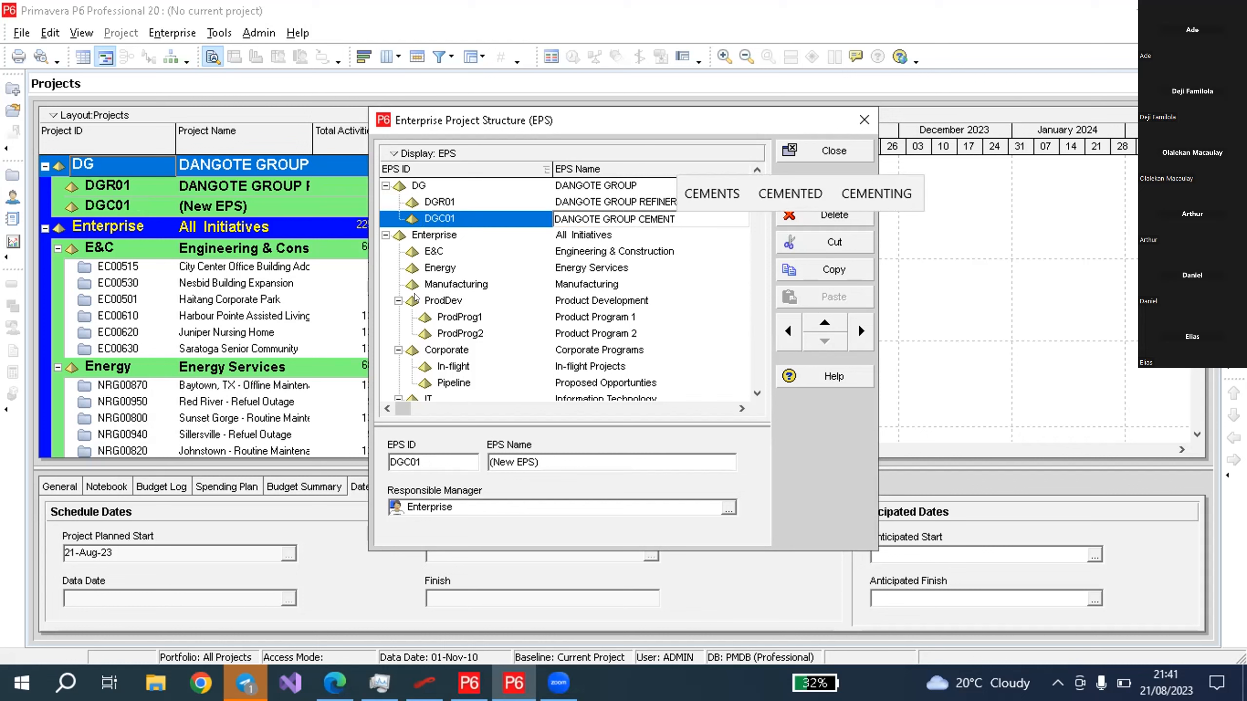
left_click(561, 282)
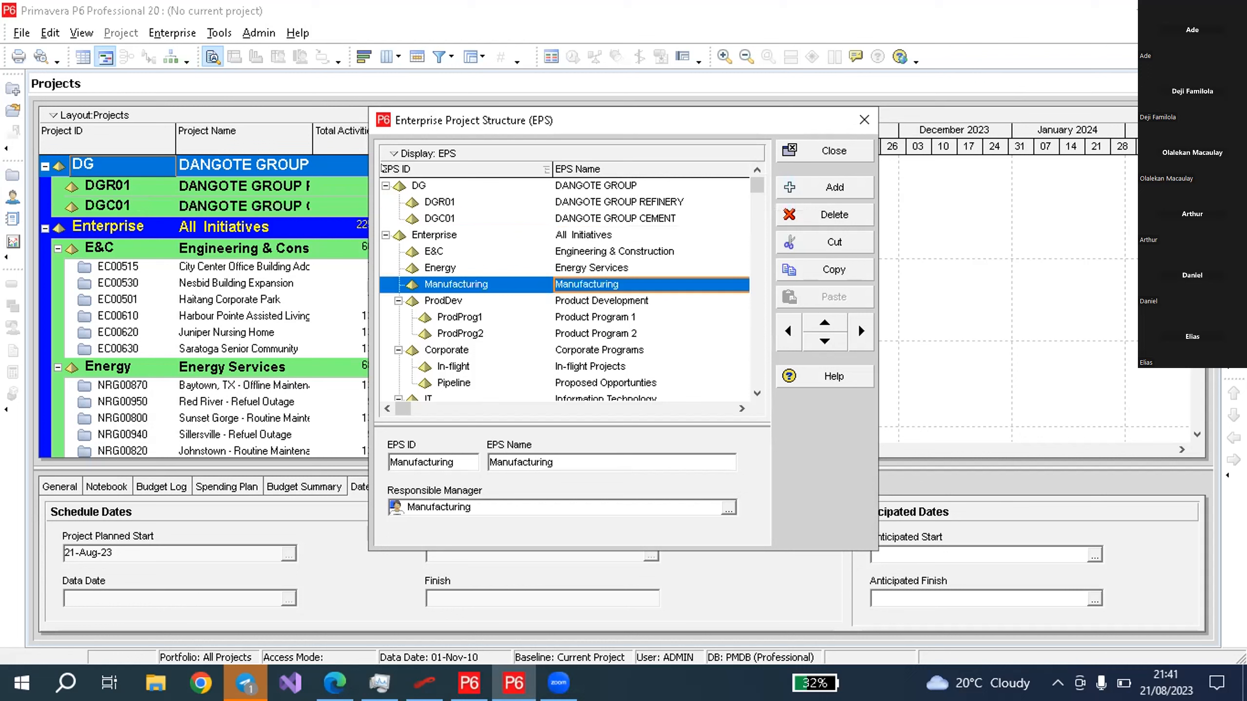
Add a third EPS node under DANGOTE GROUP and set its ID to DGS01.
left_click(407, 186)
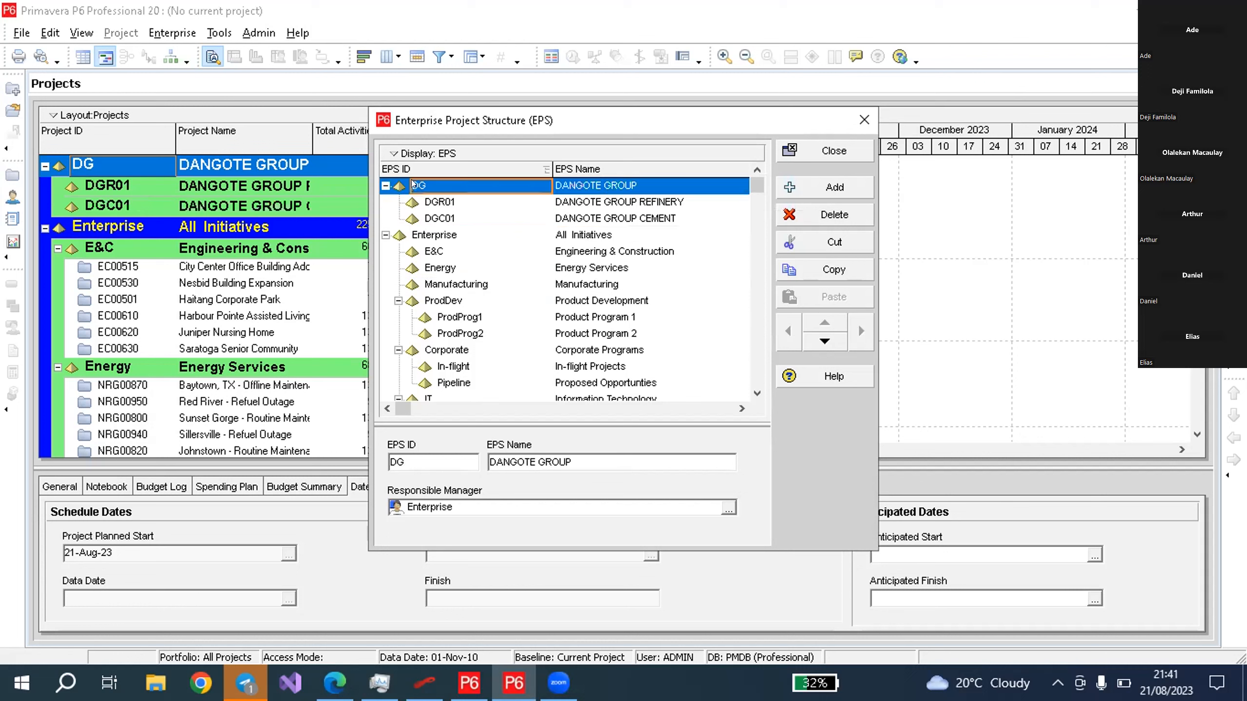
left_click(822, 183)
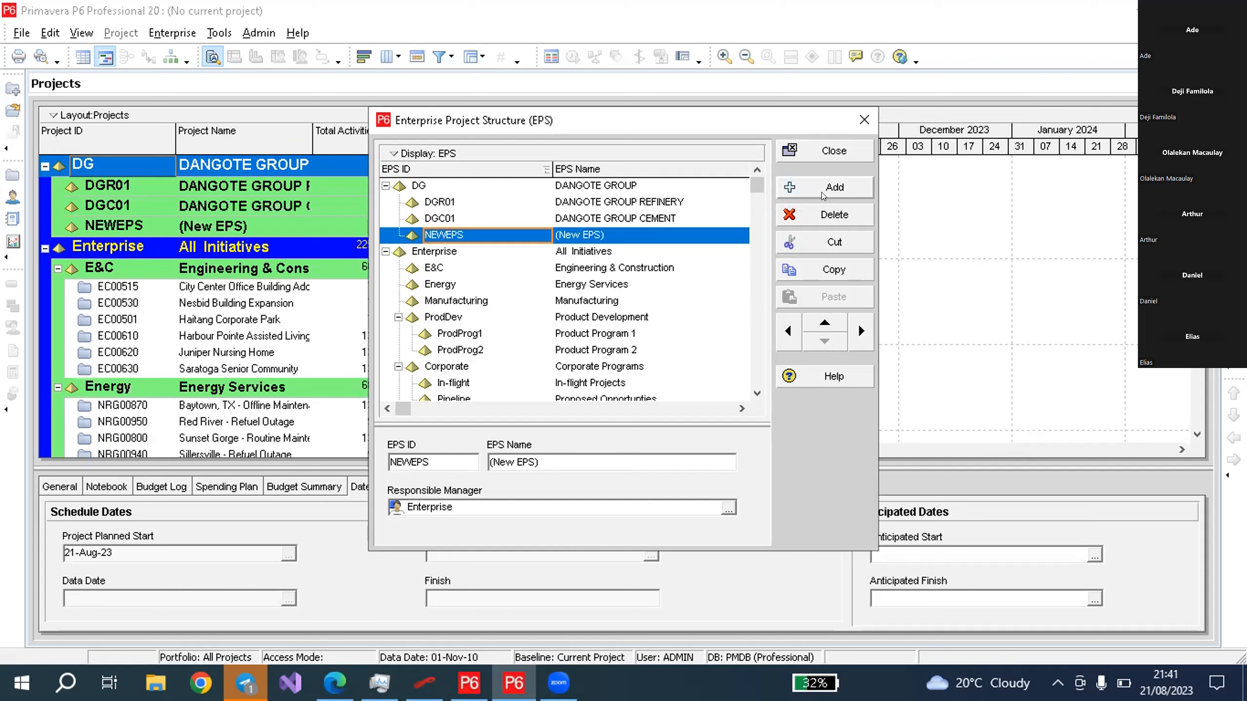
type("DG")
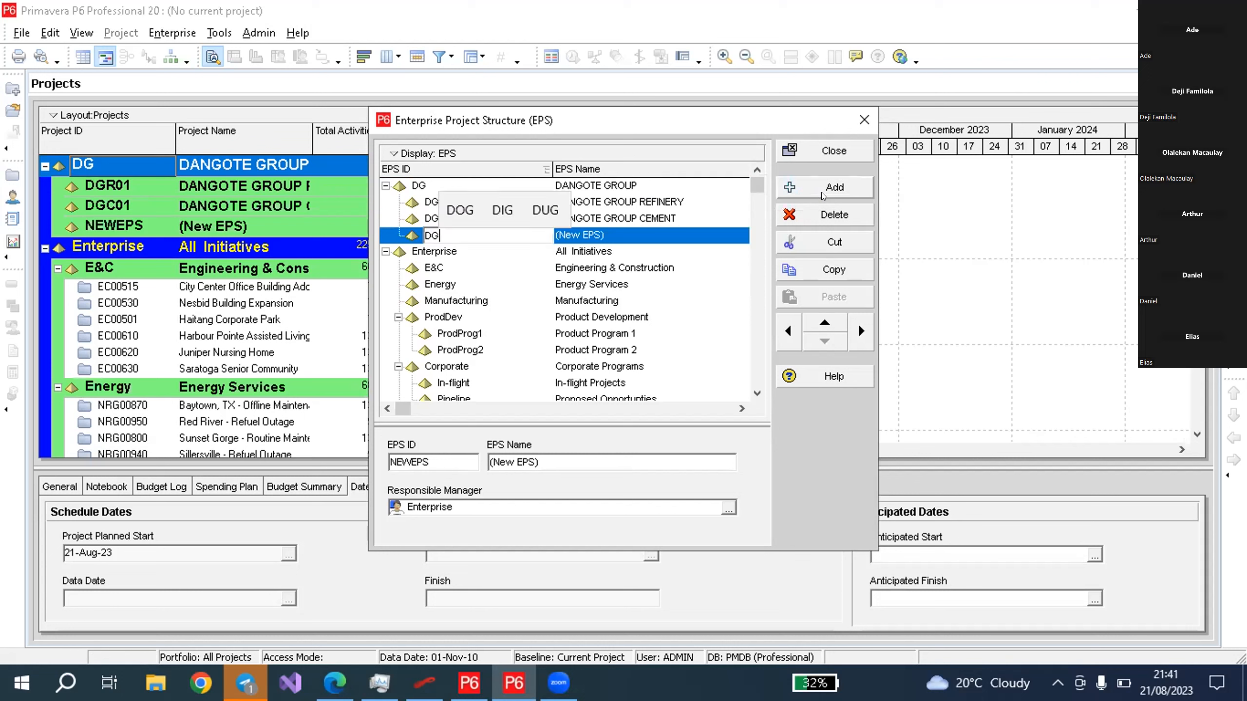
type("S01")
Enter DANGOTE GROUP SUGAR as the EPS name of the DGS01 node.
left_click(648, 238)
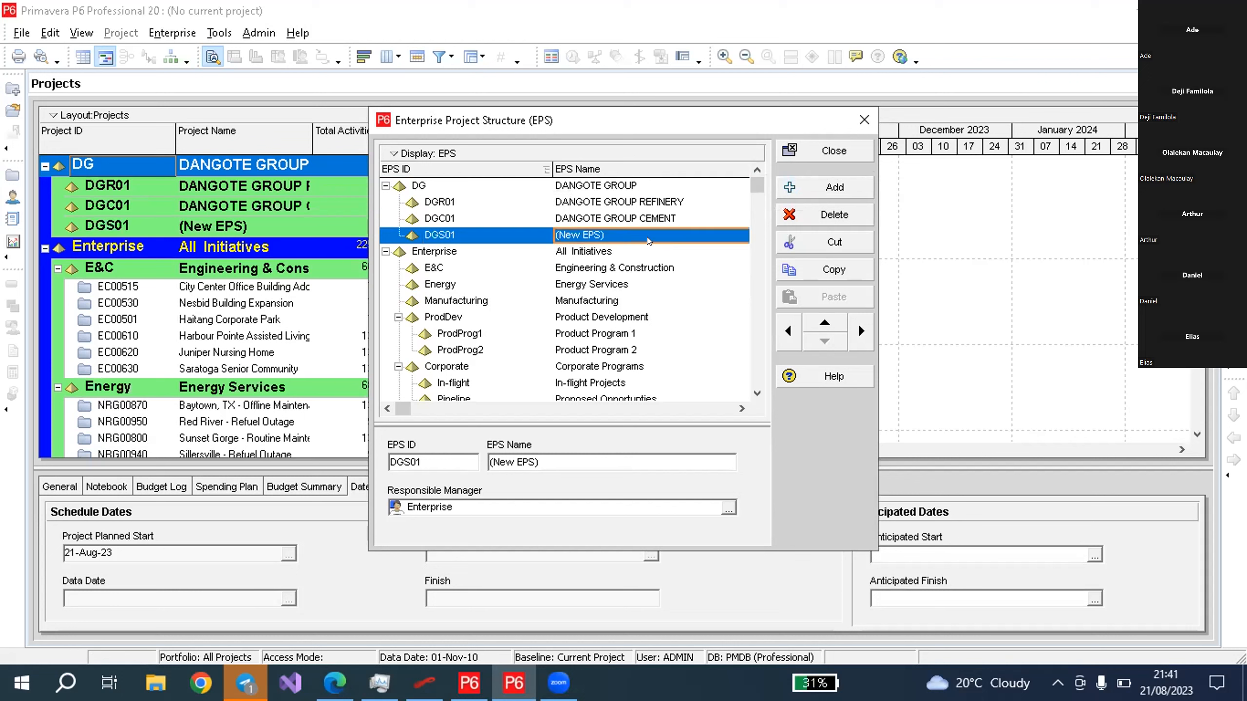
type("DA")
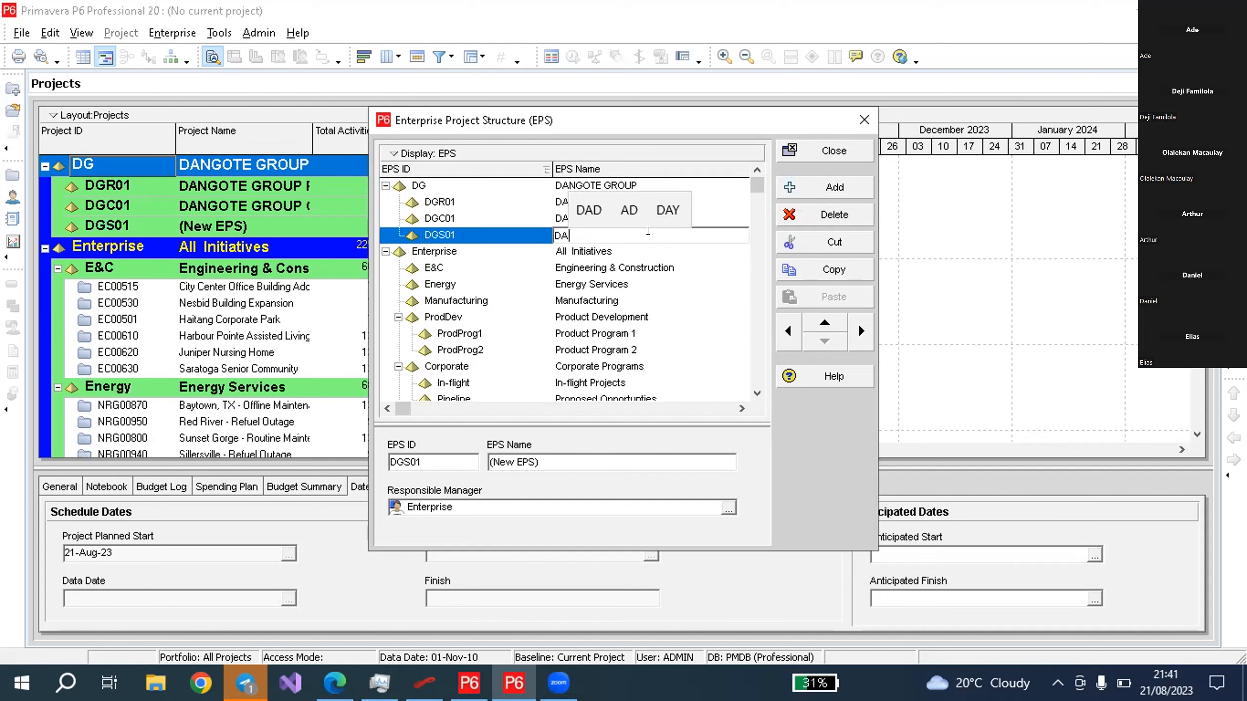
type("NGOTE ")
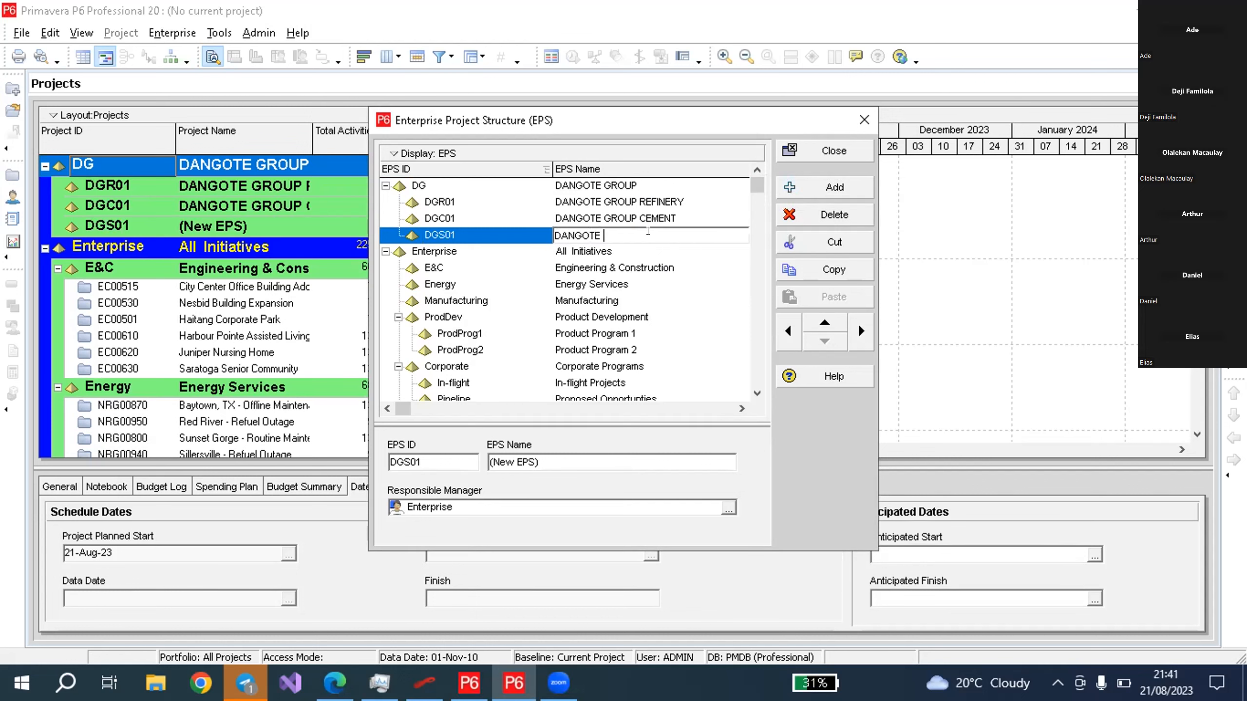
type("GROUP SUGAR")
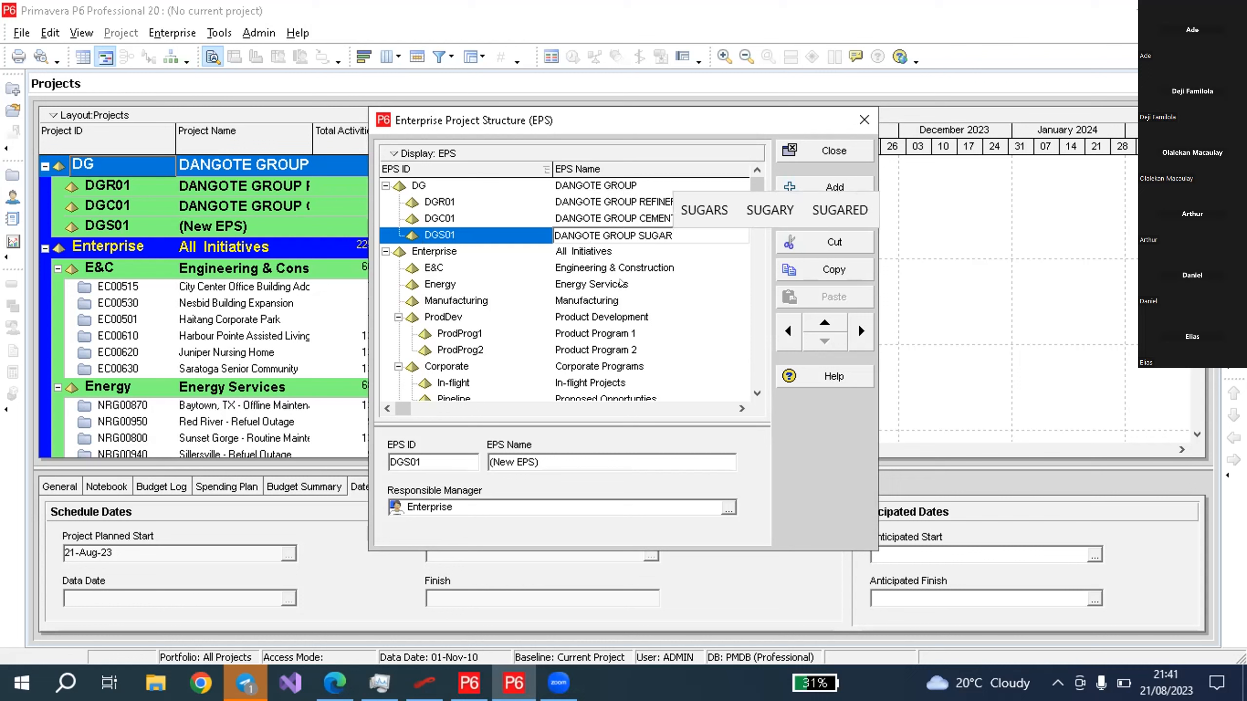
left_click(628, 269)
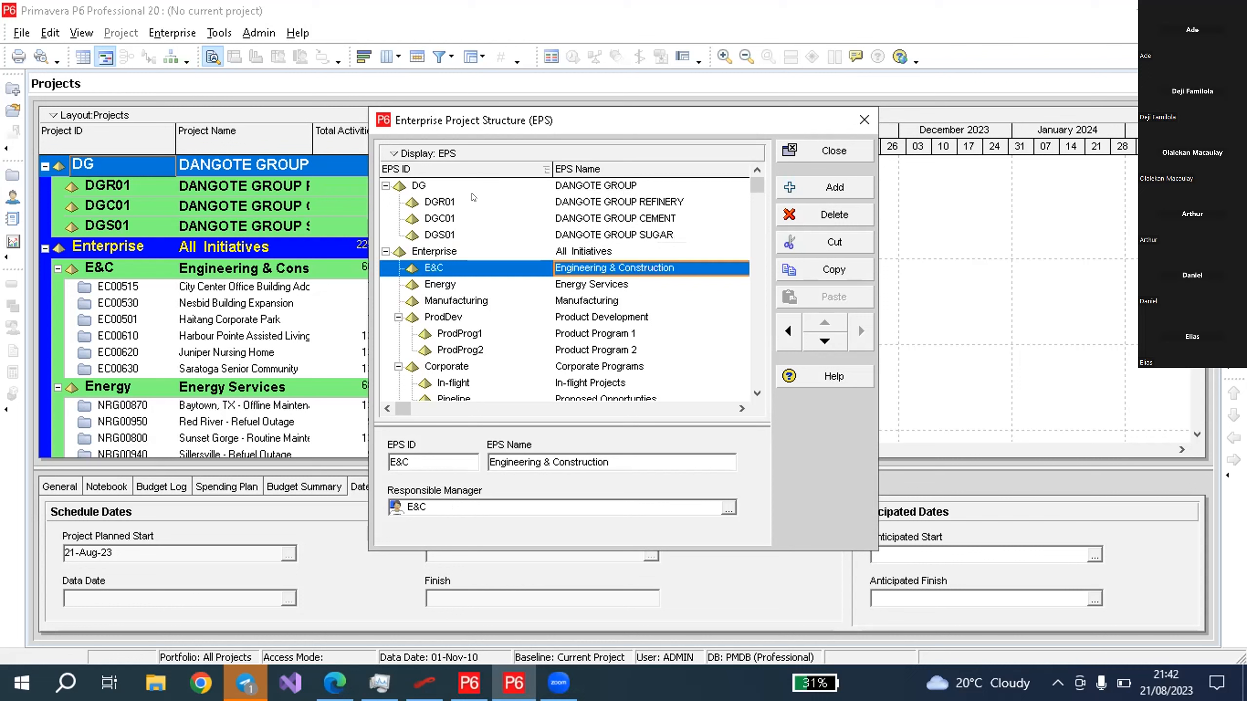
Add a fourth EPS node under DANGOTE GROUP and set its ID to DGCCO1.
left_click(484, 184)
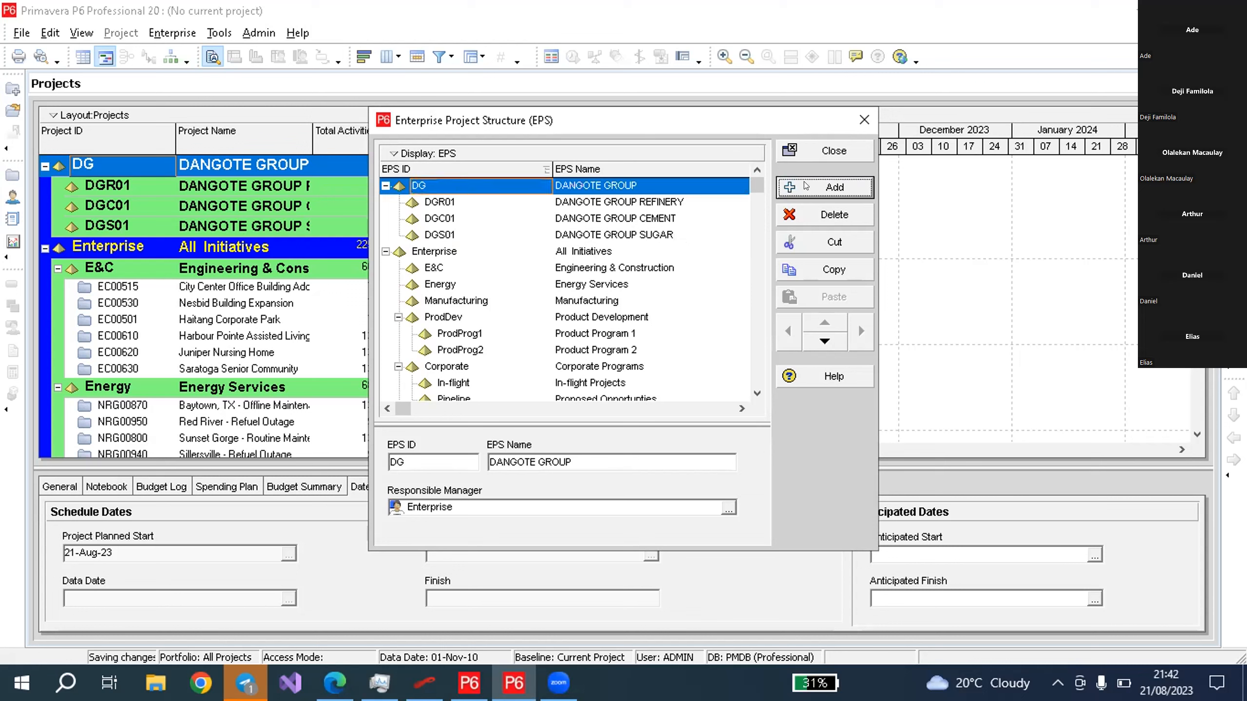
left_click(818, 192)
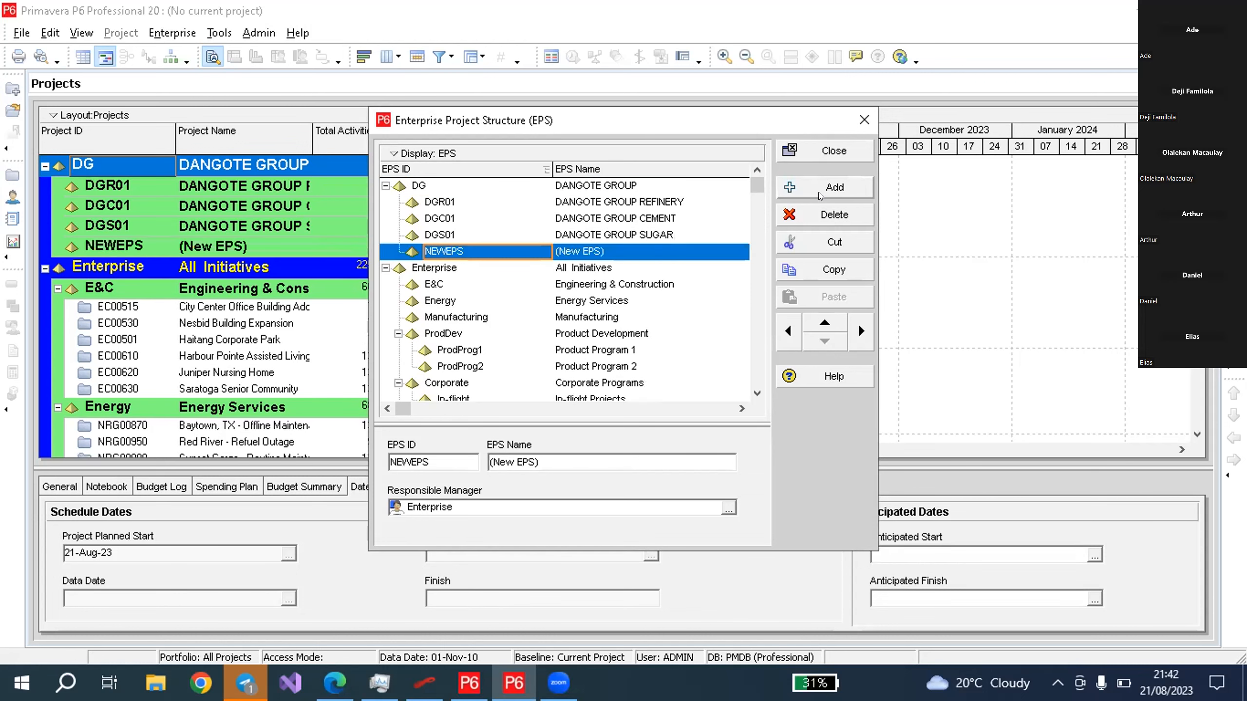
type("DG")
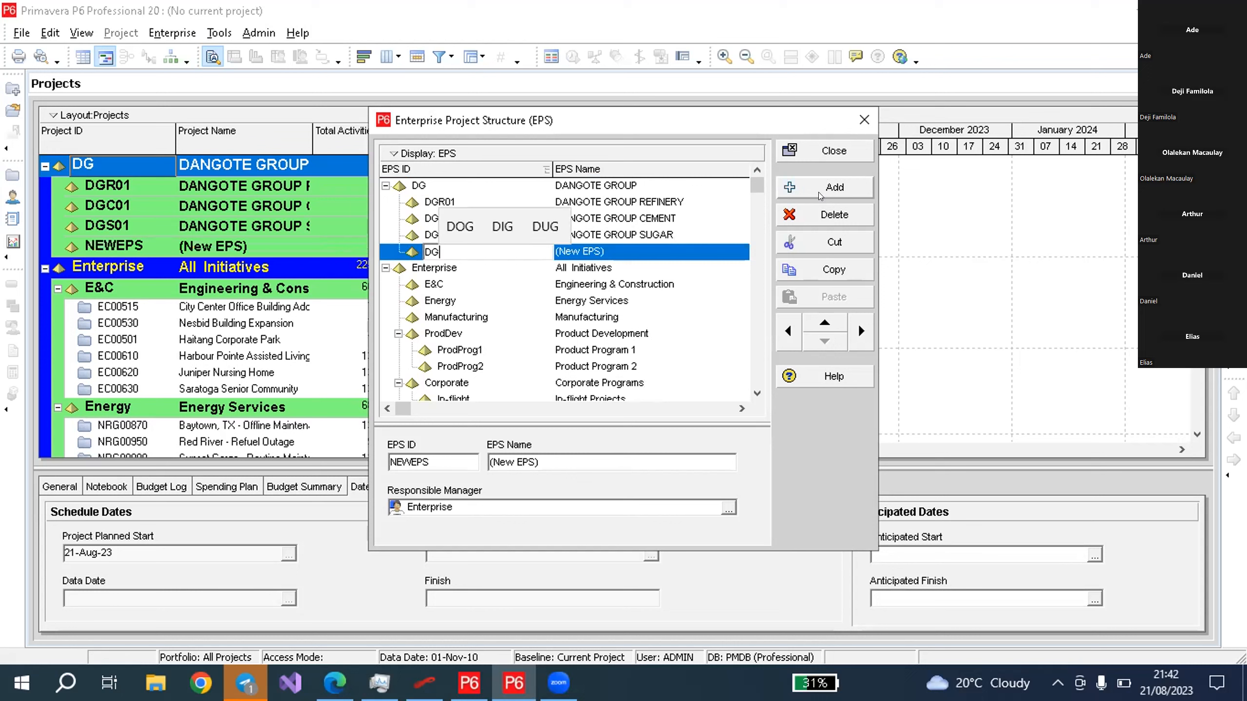
type("C")
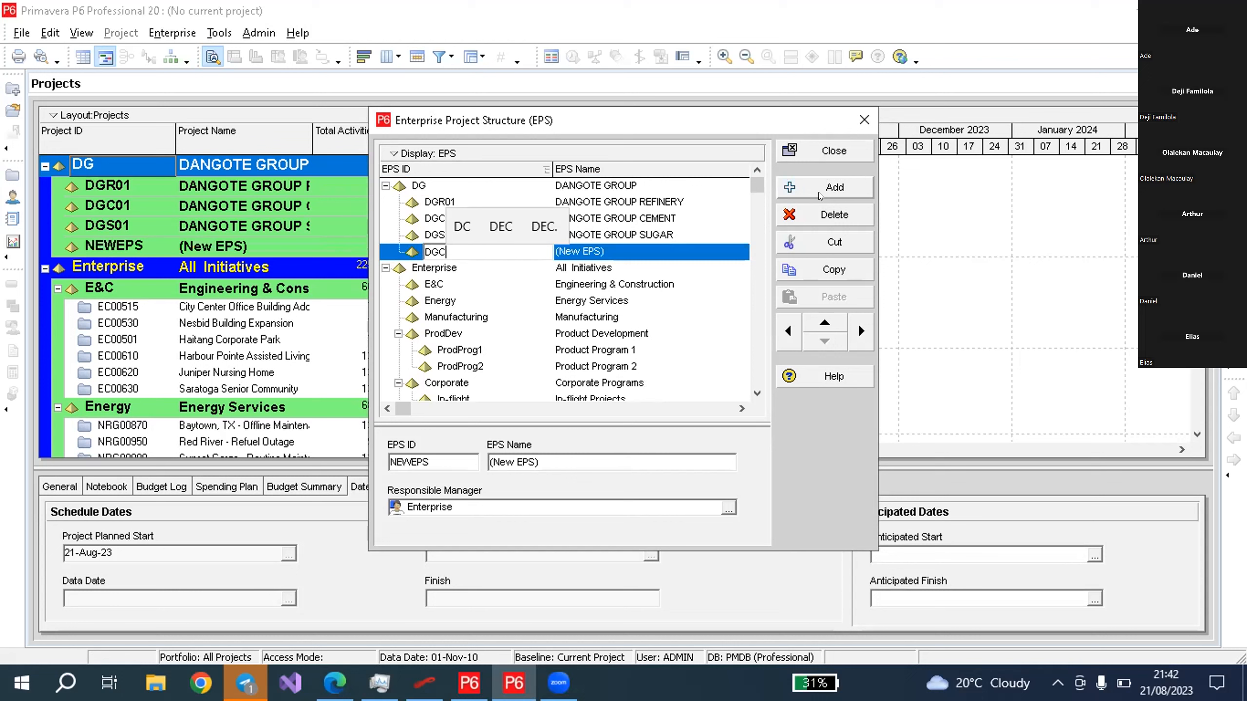
type("CO1")
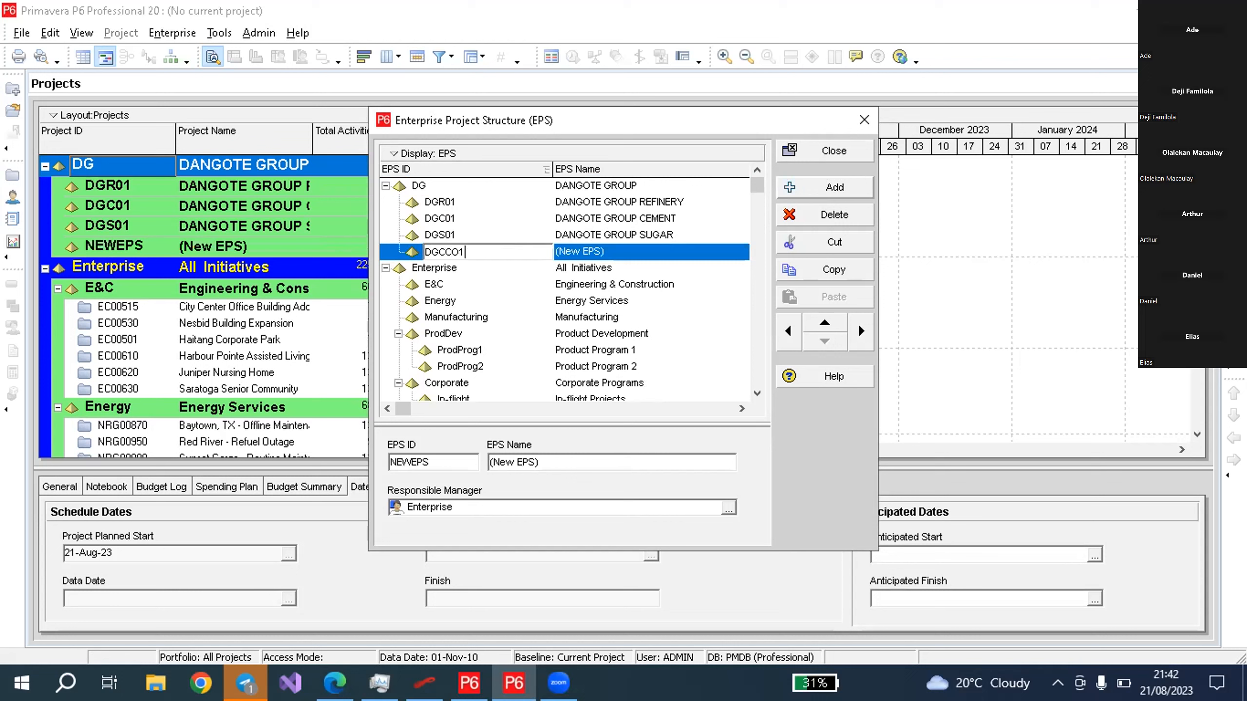
Enter DANGOTE GROUP CONSTRUCTION as the EPS name of the DGCCO1 node.
left_click(644, 251)
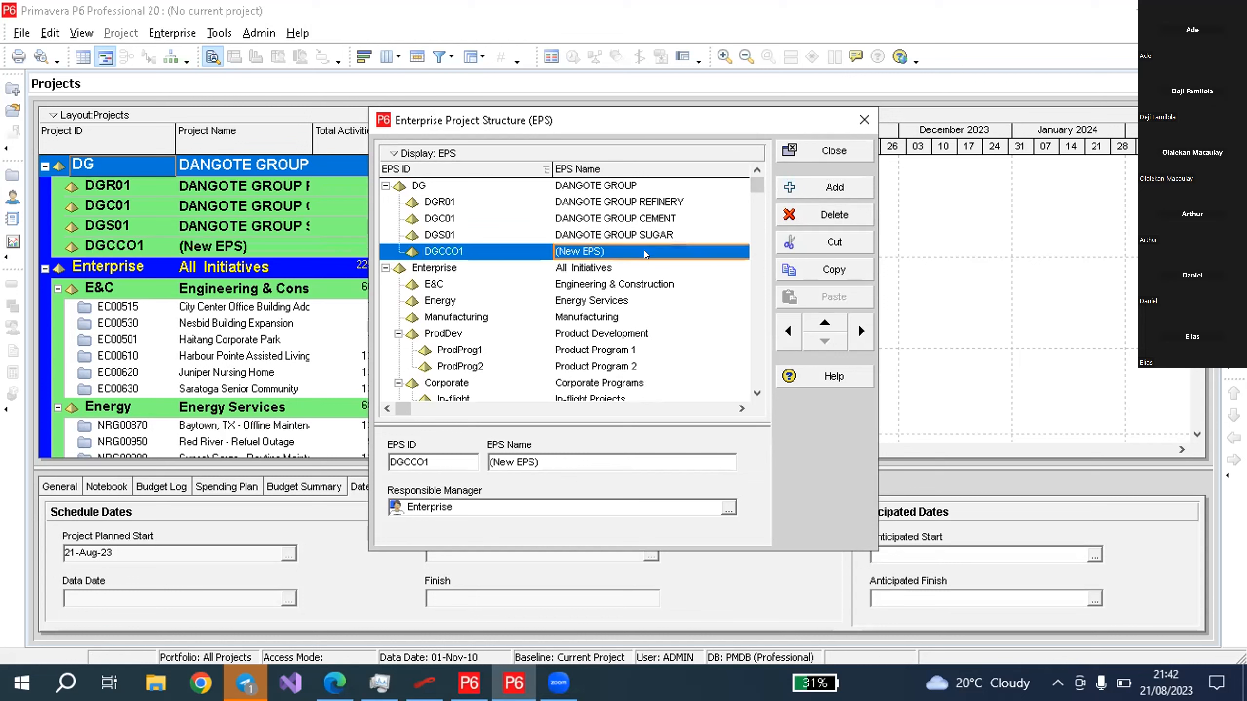
type("DA")
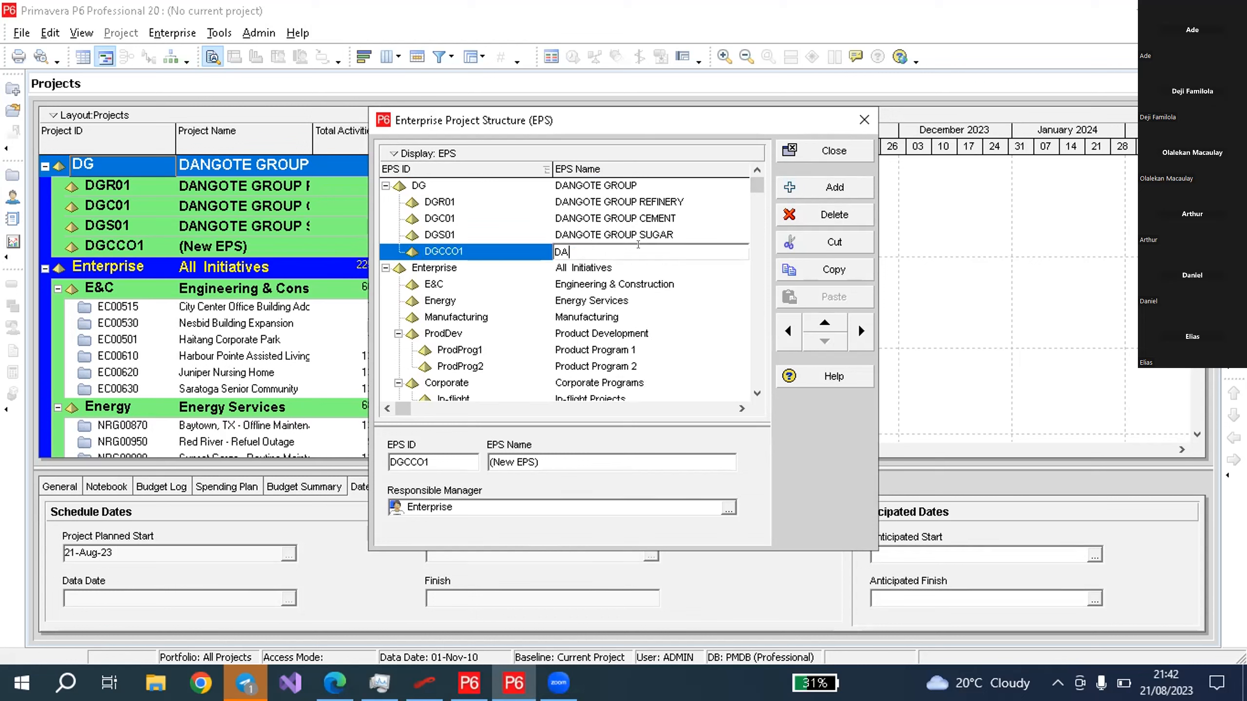
type("NGOTE GROU")
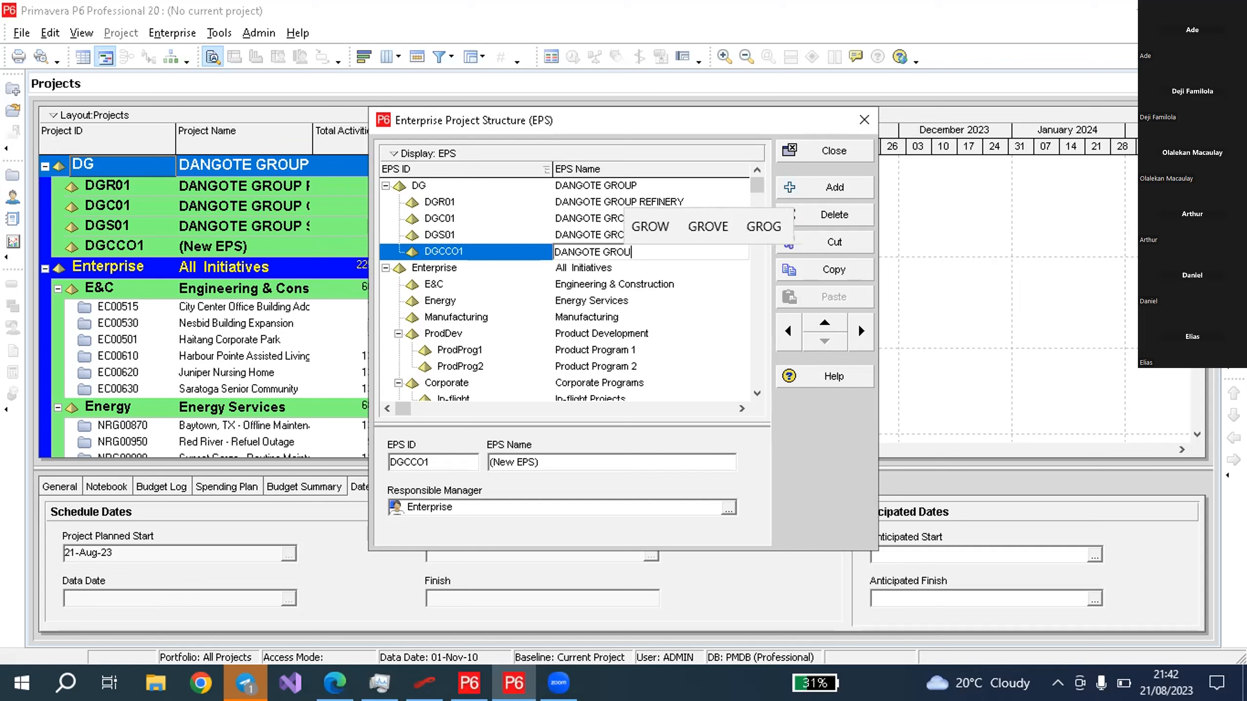
type("P CONST")
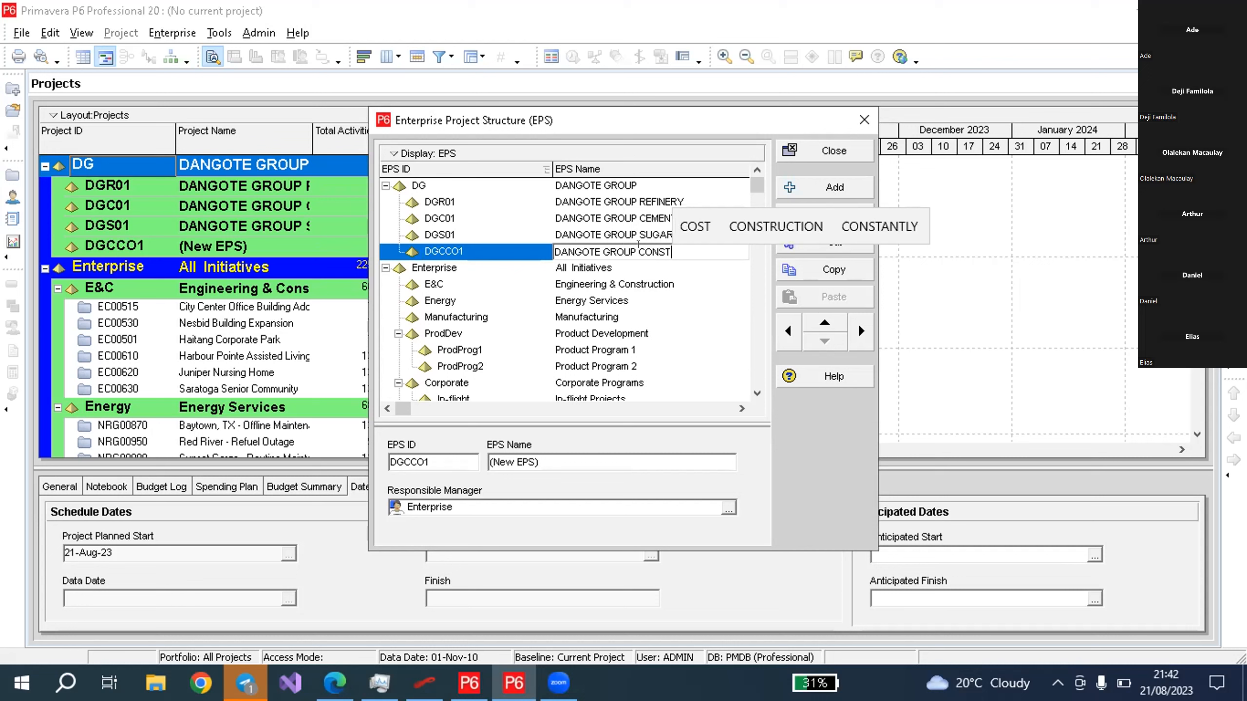
type("RUCTION")
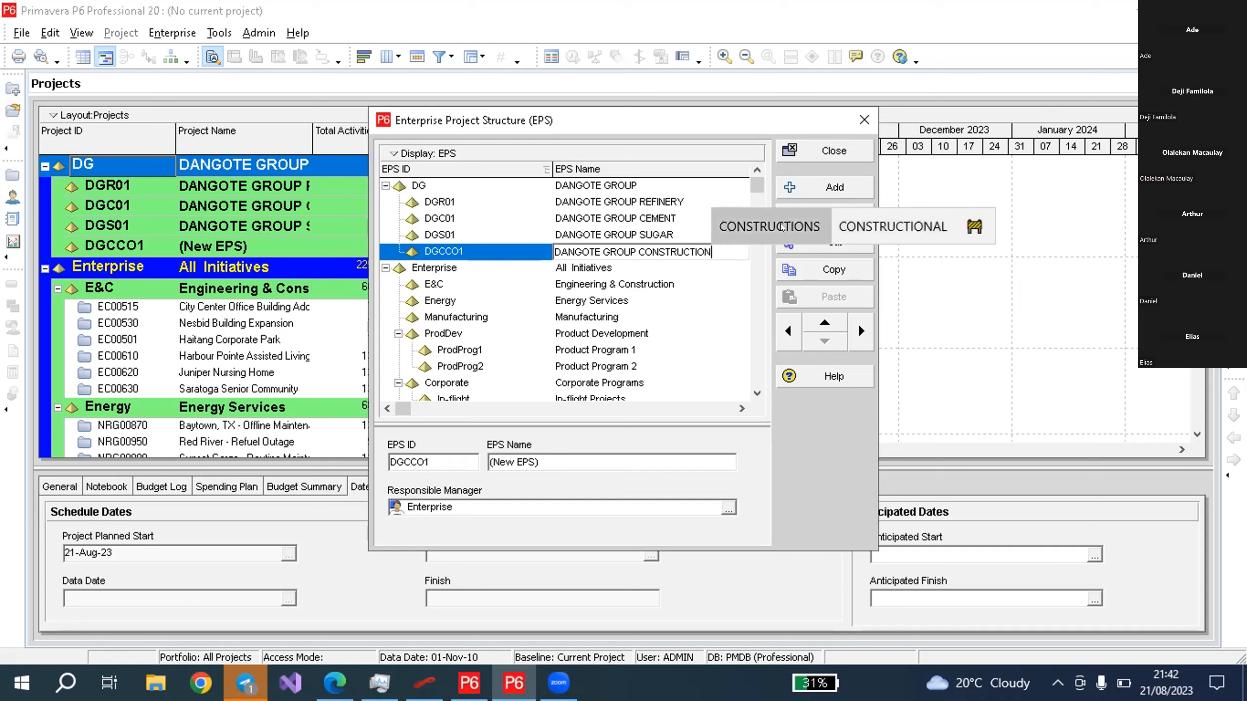
left_click(602, 303)
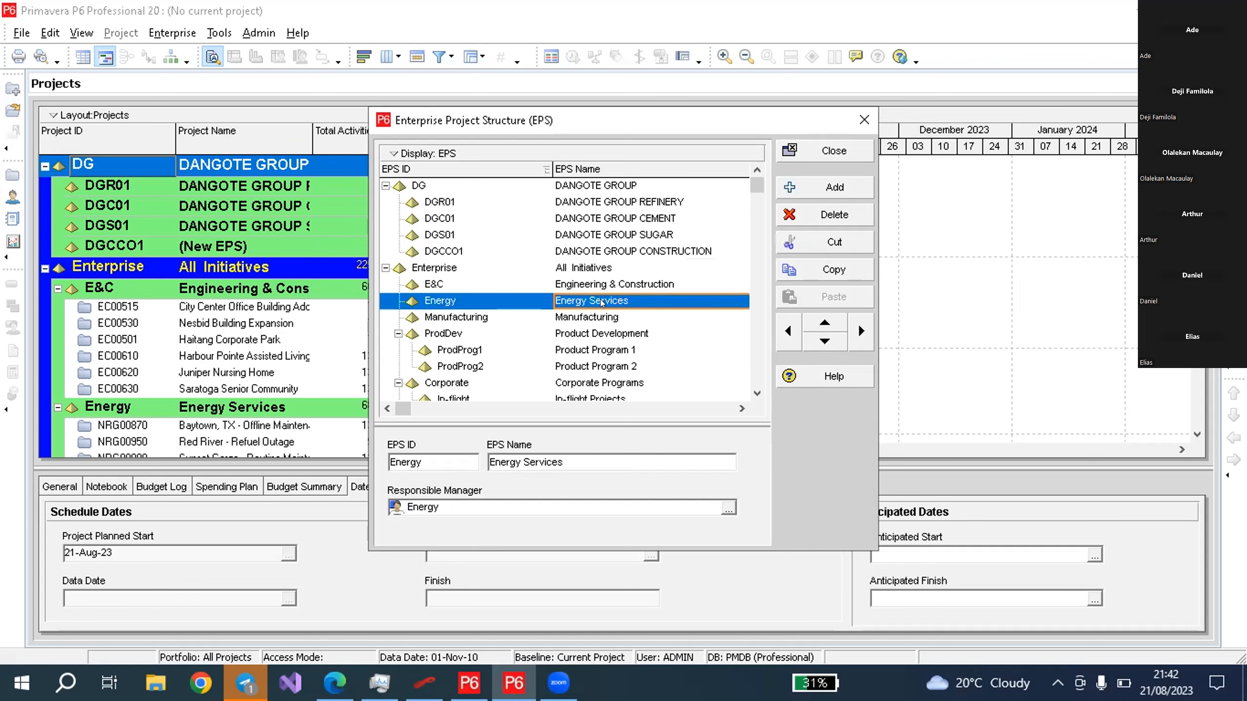
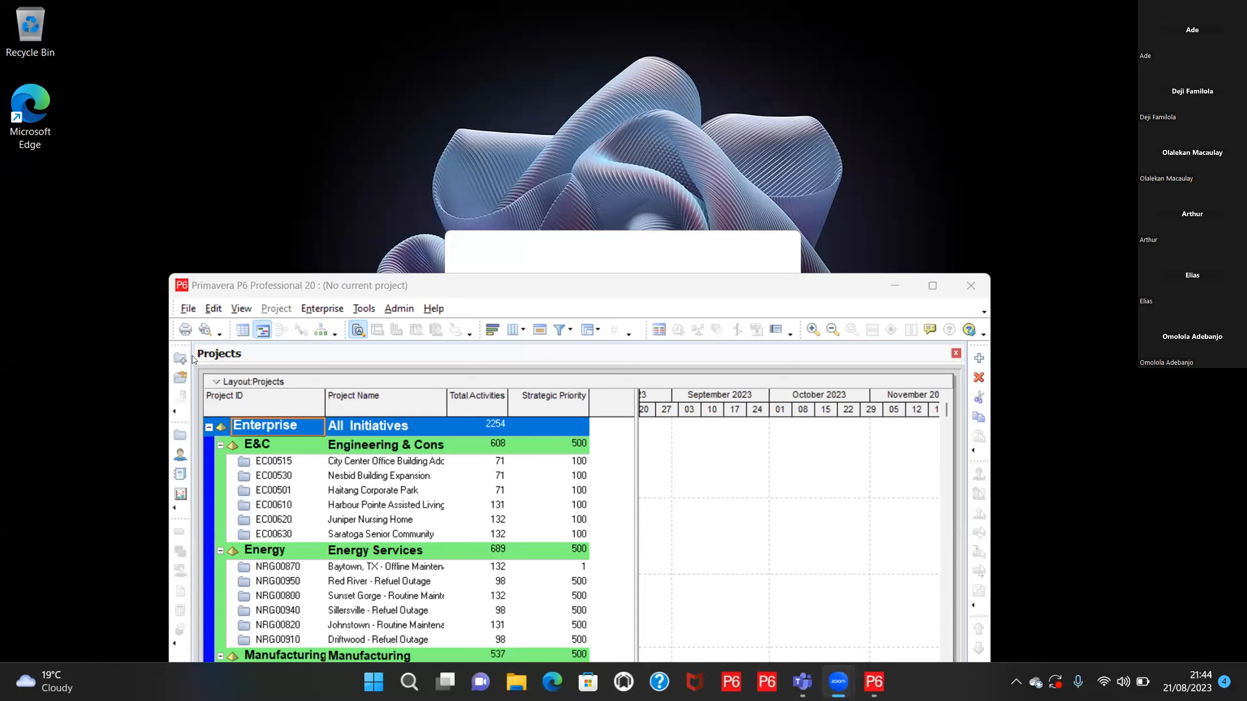
Maximize the Primavera P6 window and open the Enterprise Project Structure (EPS).
left_click(234, 298)
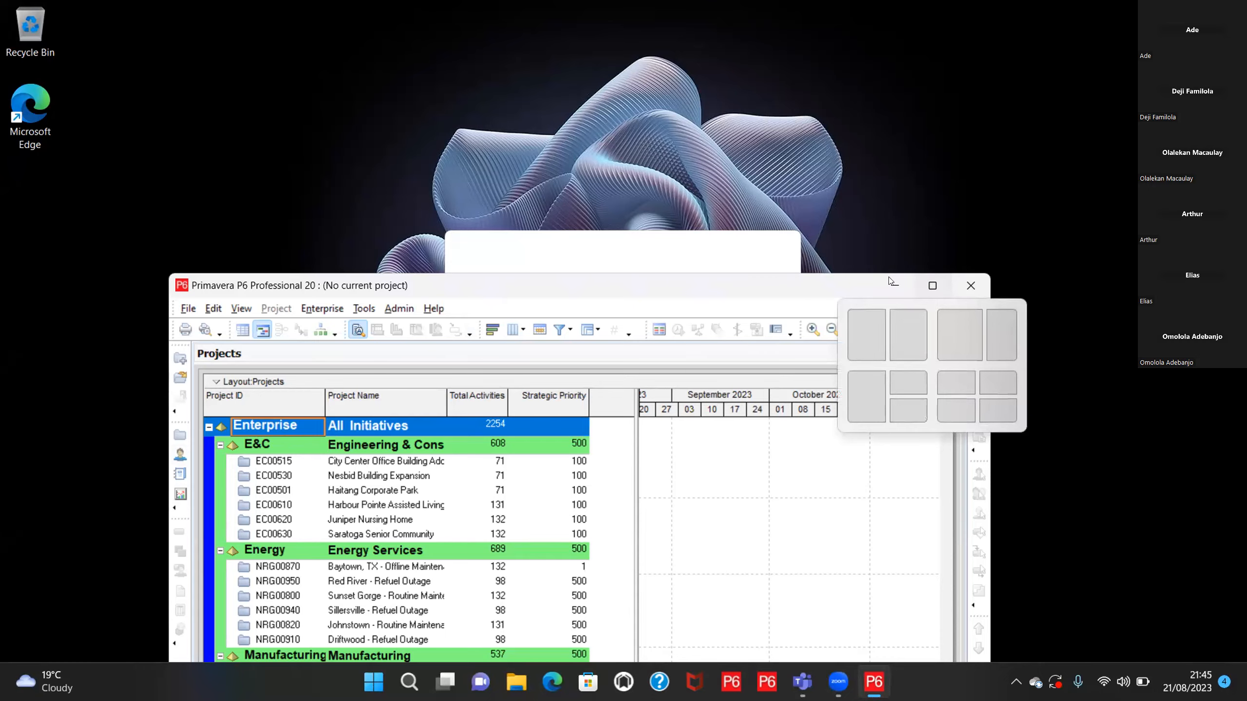
left_click(932, 287)
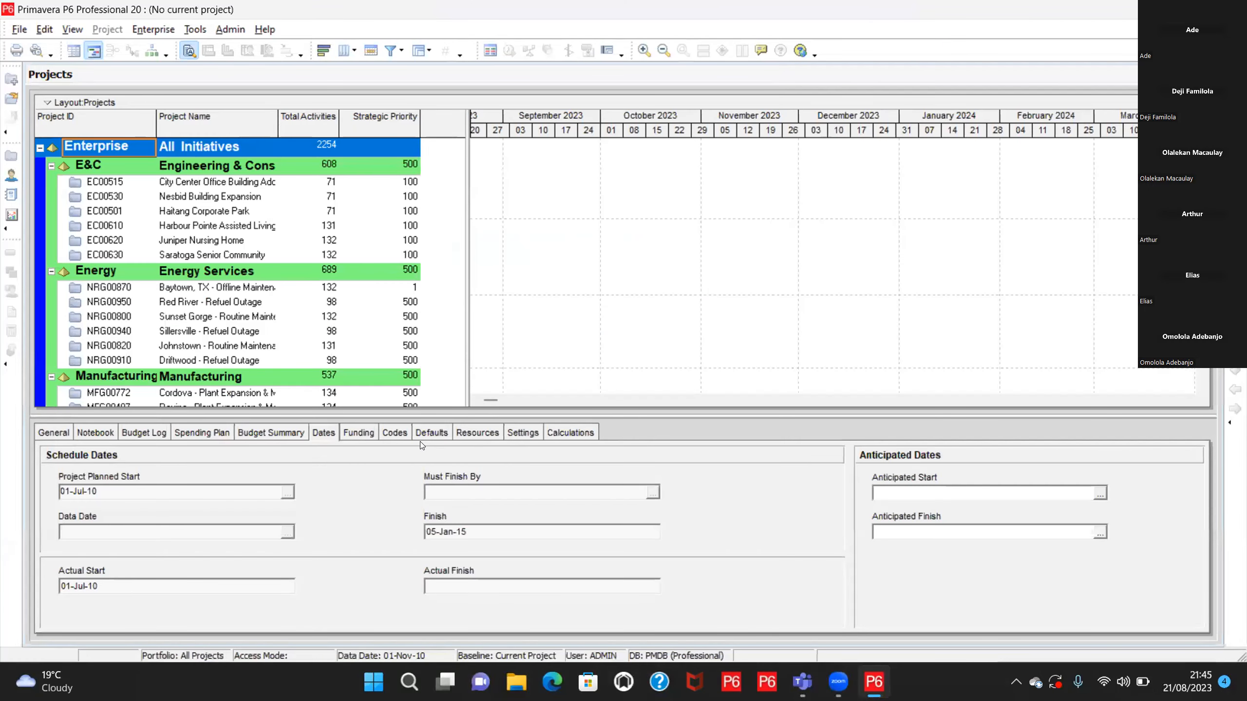
left_click(146, 33)
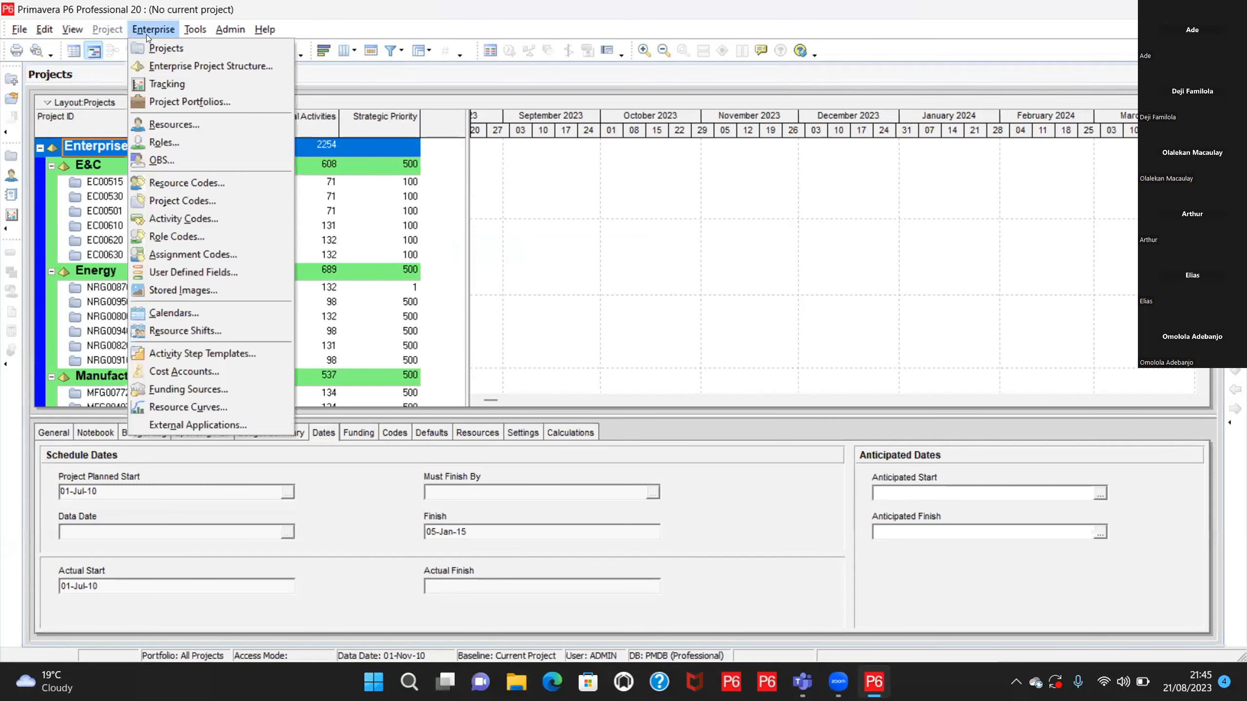
left_click(172, 68)
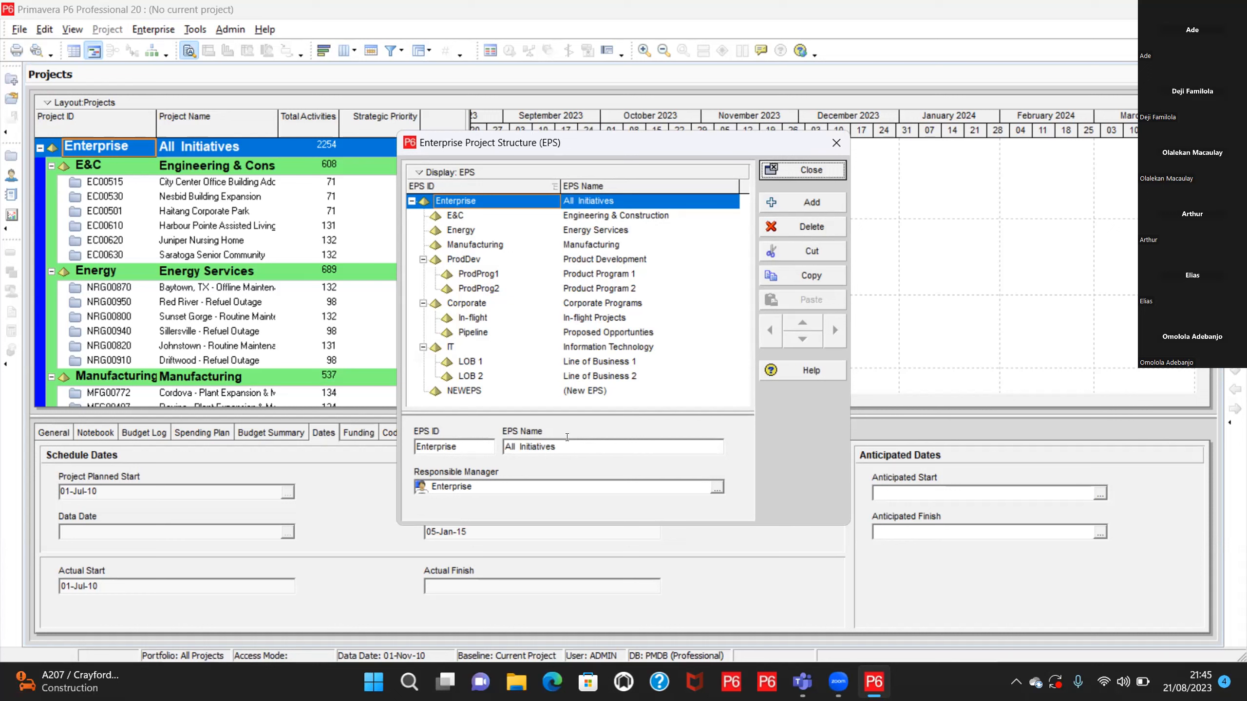
Add two new EPS nodes at the same level as the Information Technology node.
left_click(691, 349)
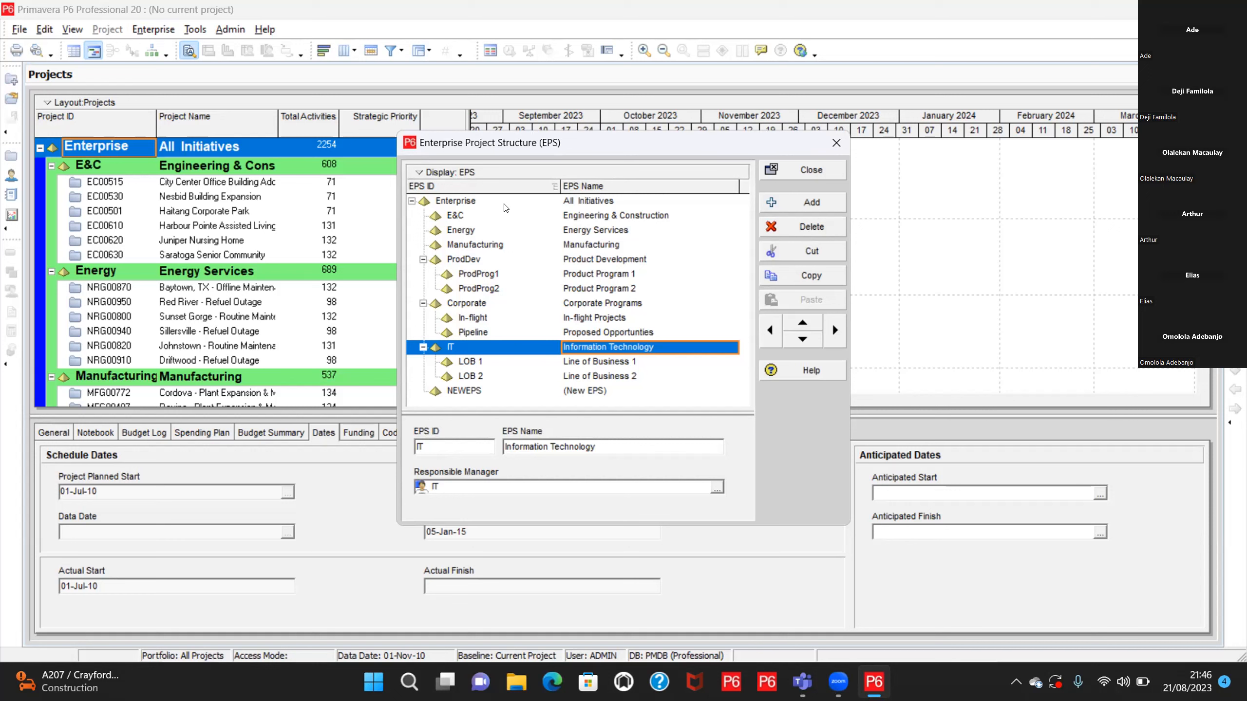
left_click(775, 201)
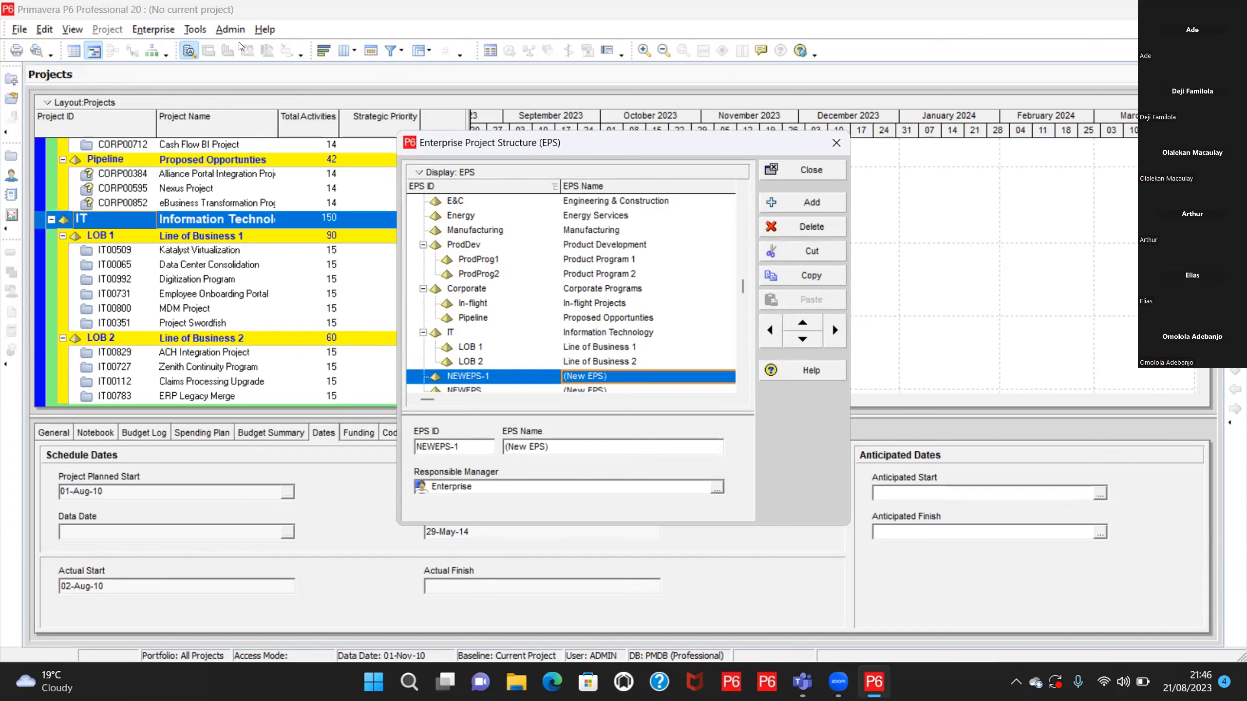
left_click(775, 203)
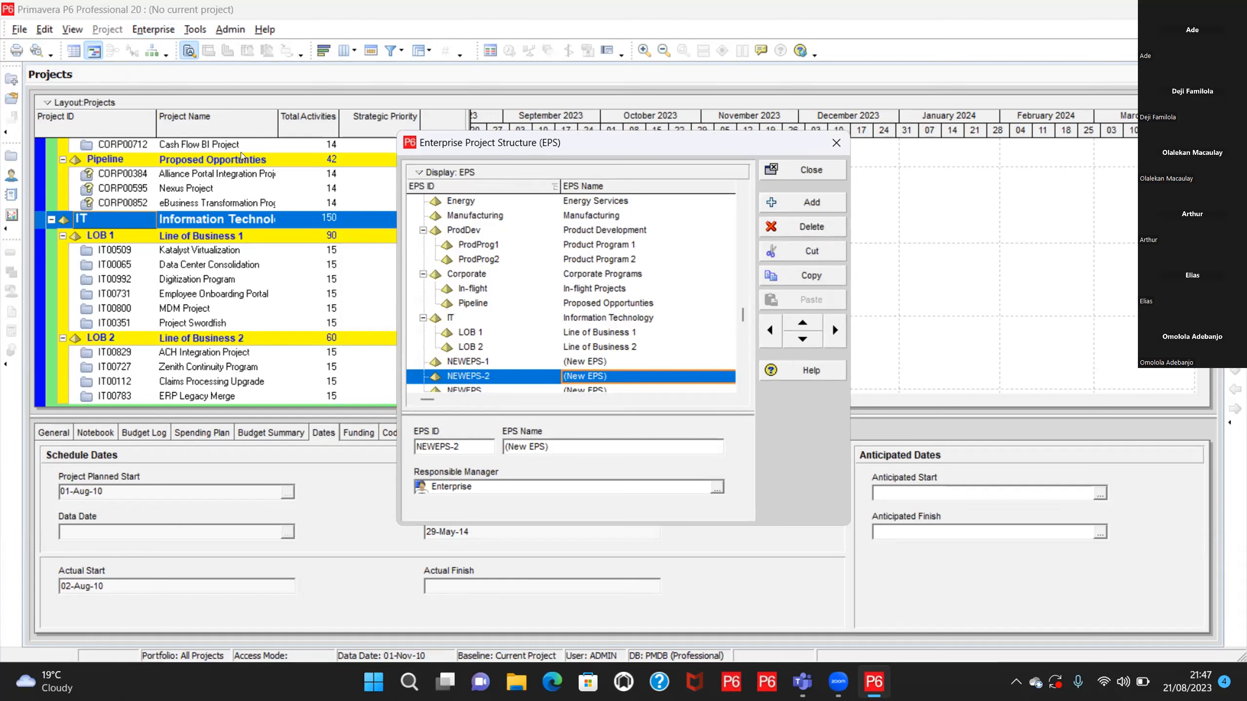
Sort the EPS list by ID in ascending order and set the NEWEPS-2 node's ID to DG.
left_click(441, 189)
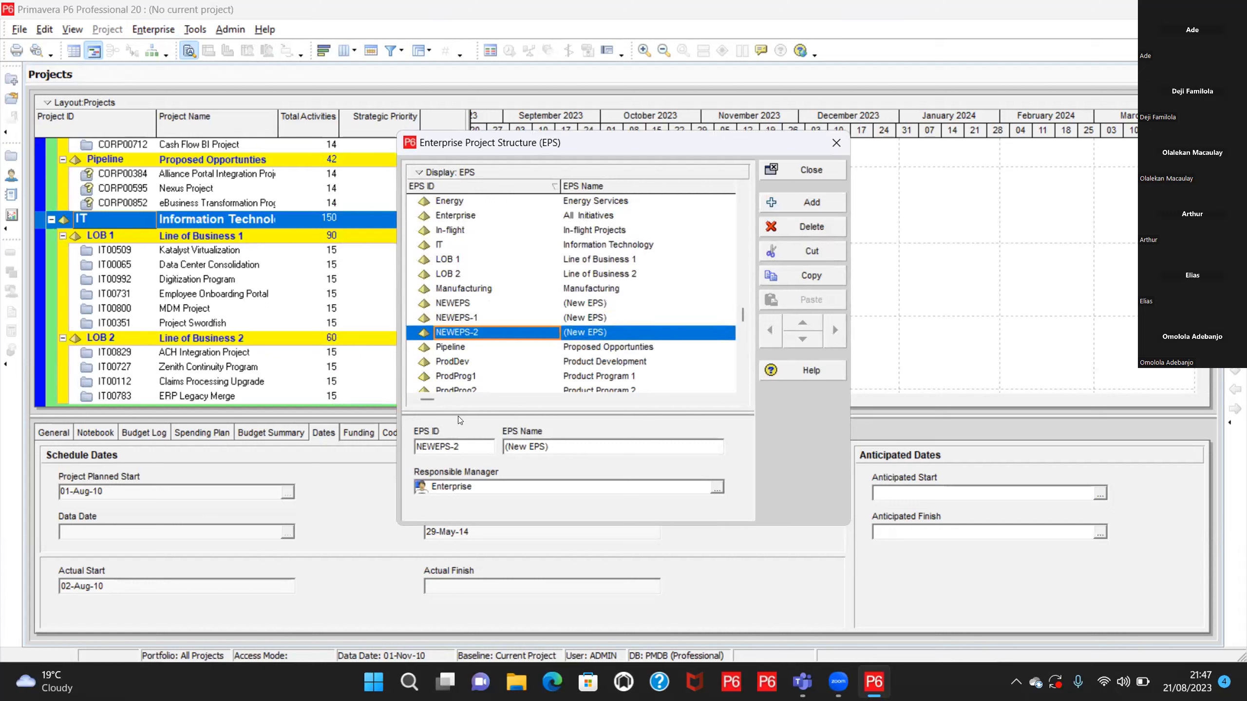
left_click(486, 328)
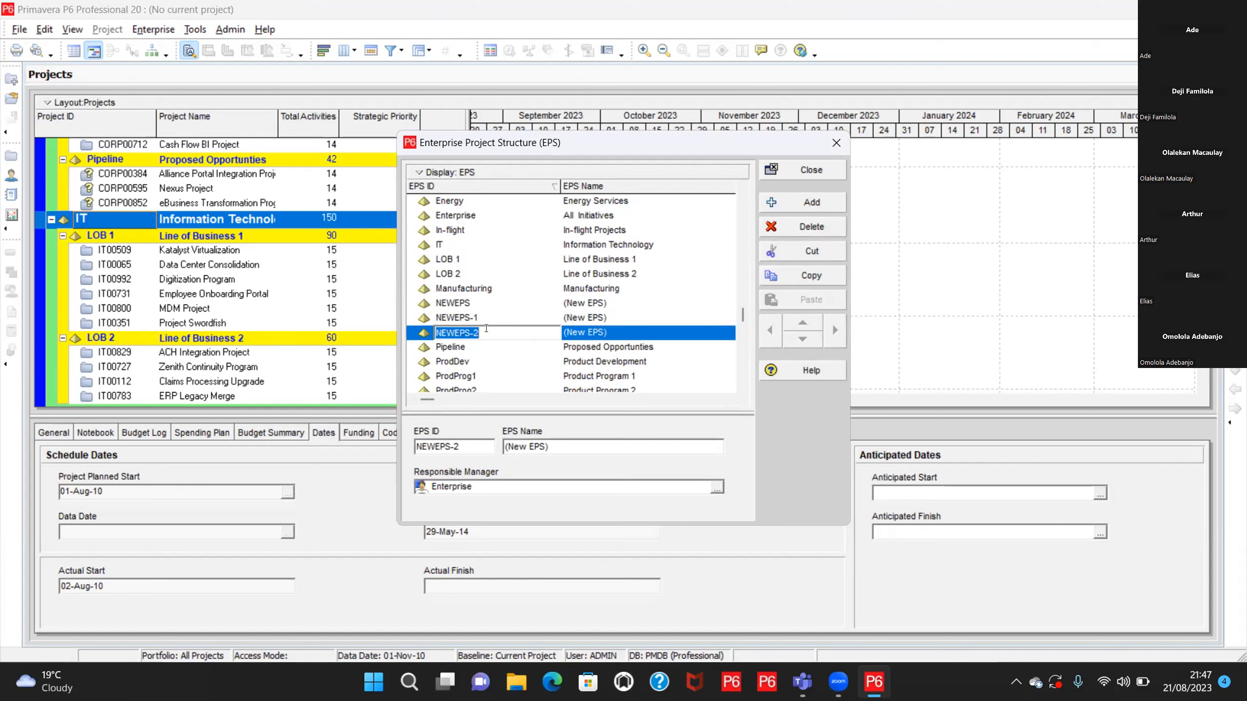
key("BackSpace")
type("dg")
key("BackSpace")
key("BackSpace")
type("DG")
left_click(615, 328)
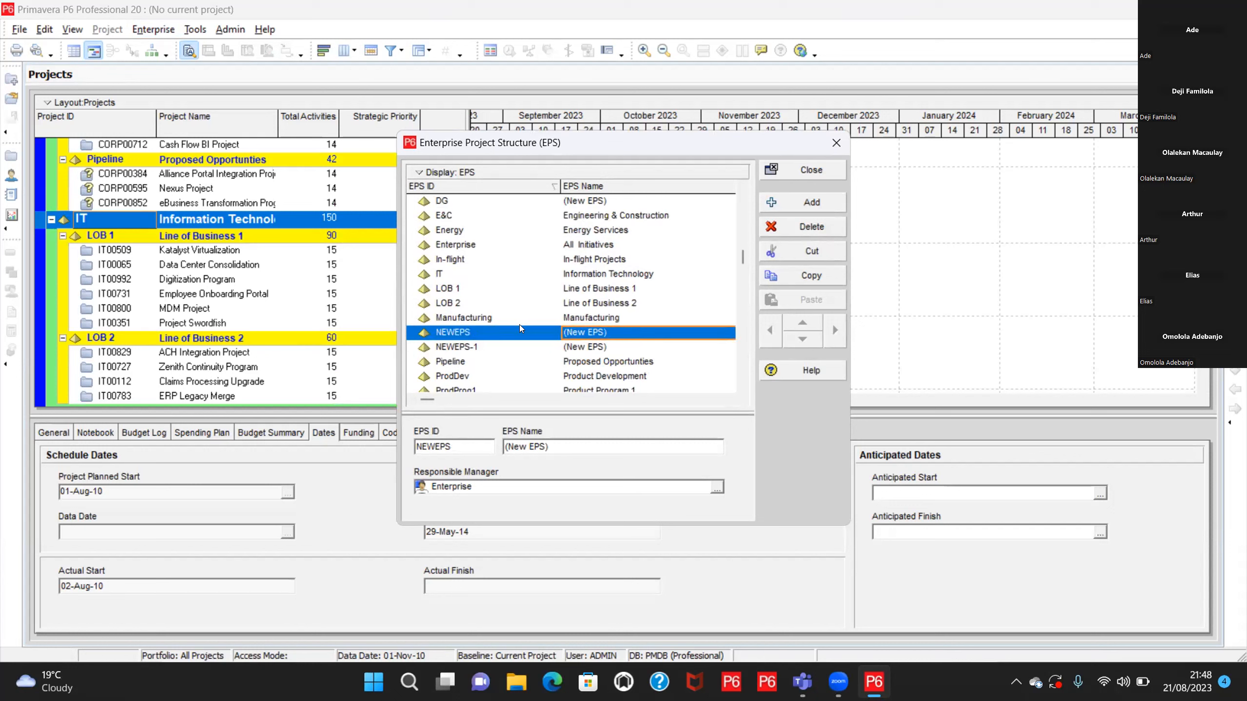
Try to set the NEWEPS node's ID to DG.
left_click(479, 334)
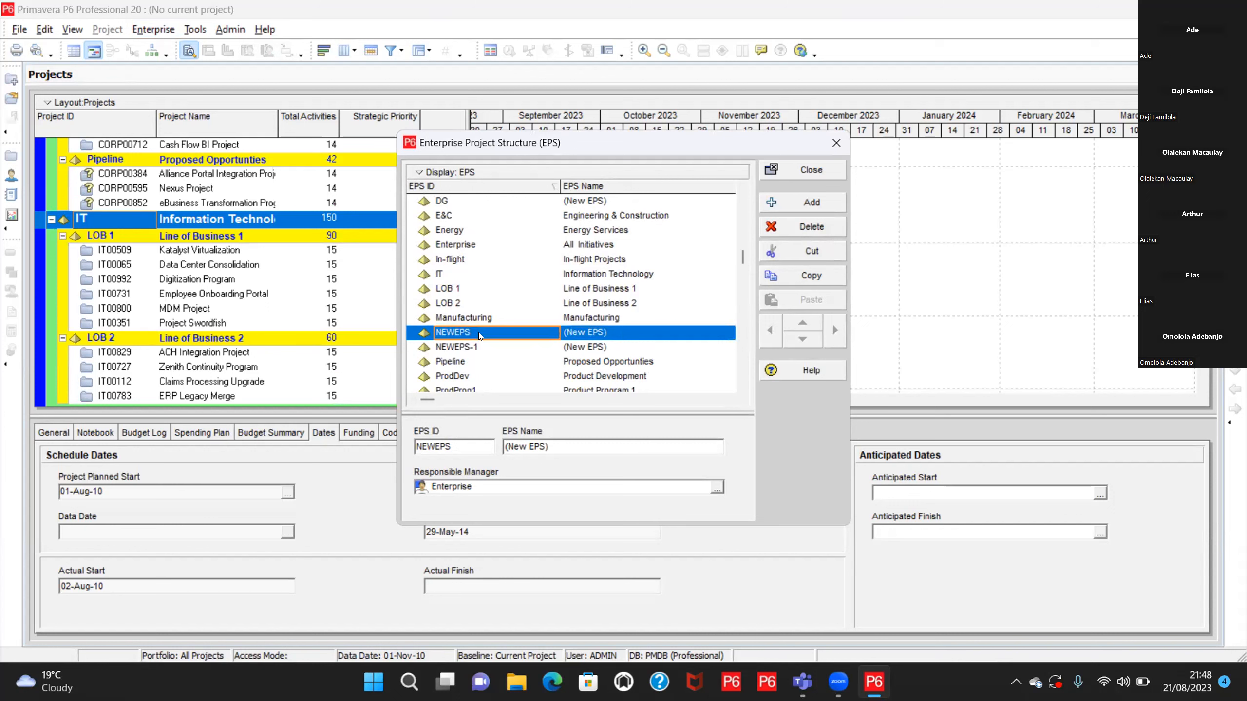
left_click(479, 334)
type("DG")
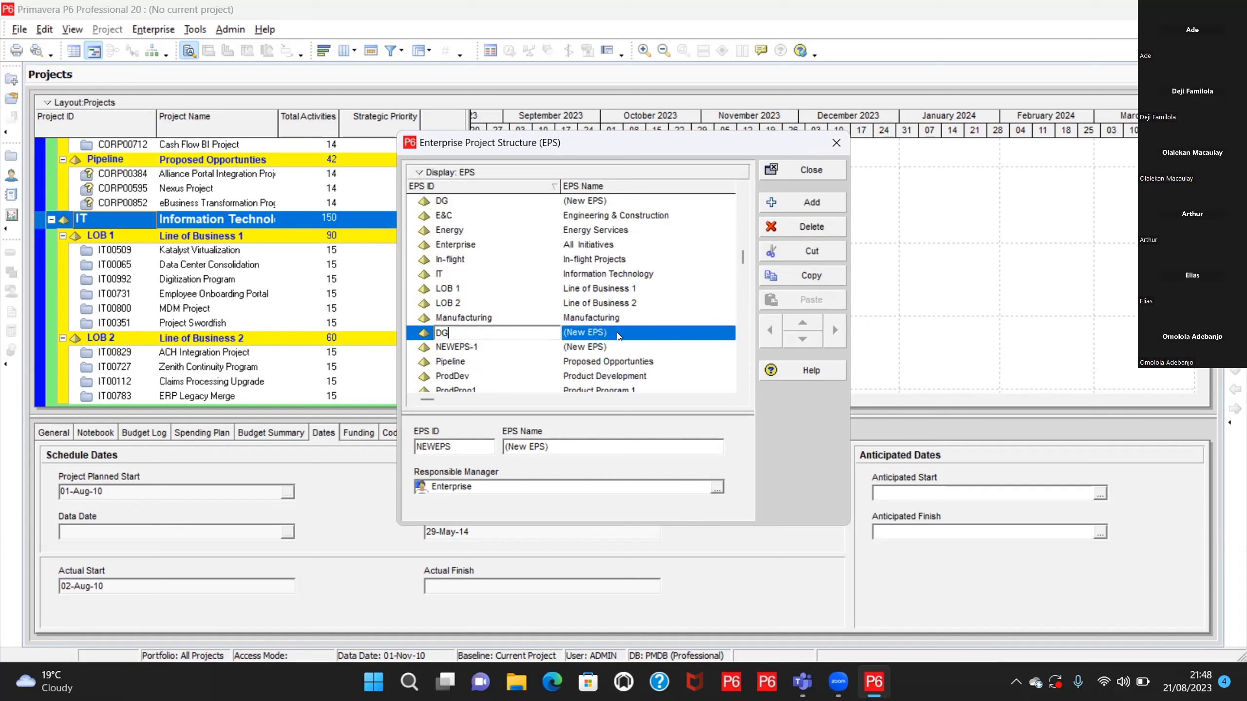
left_click(519, 324)
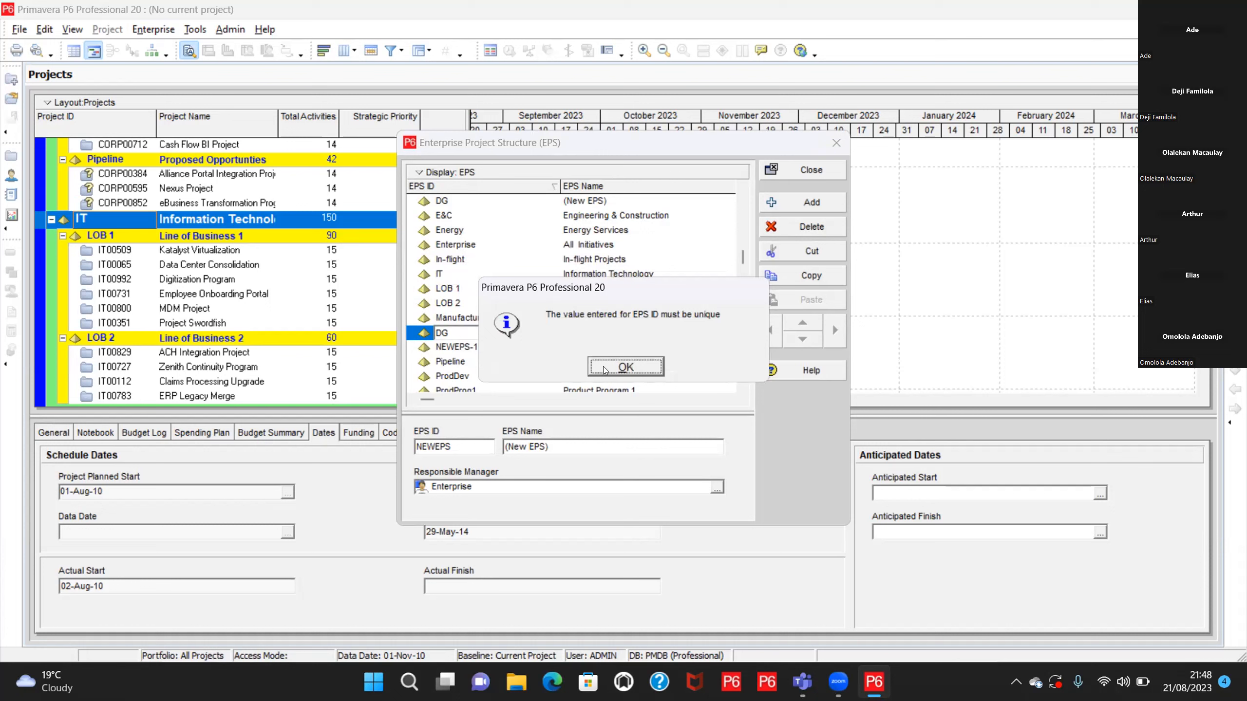
left_click(625, 367)
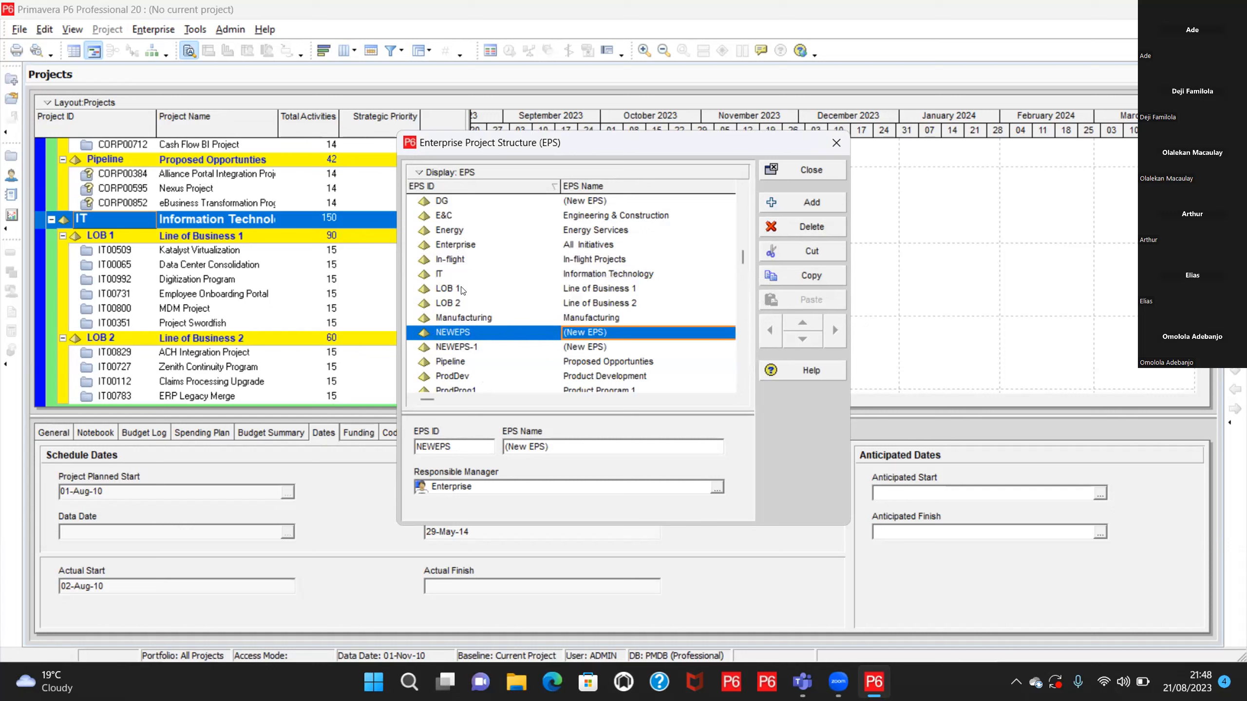
left_click(494, 333)
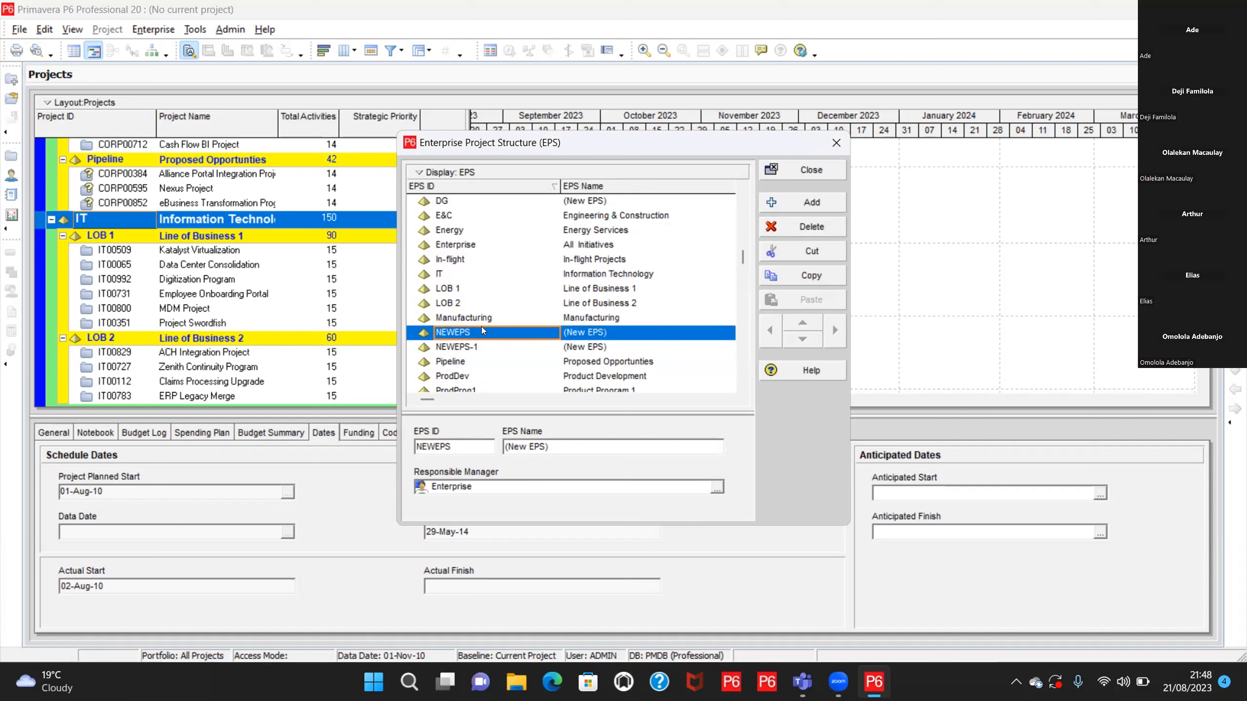
left_click(481, 329)
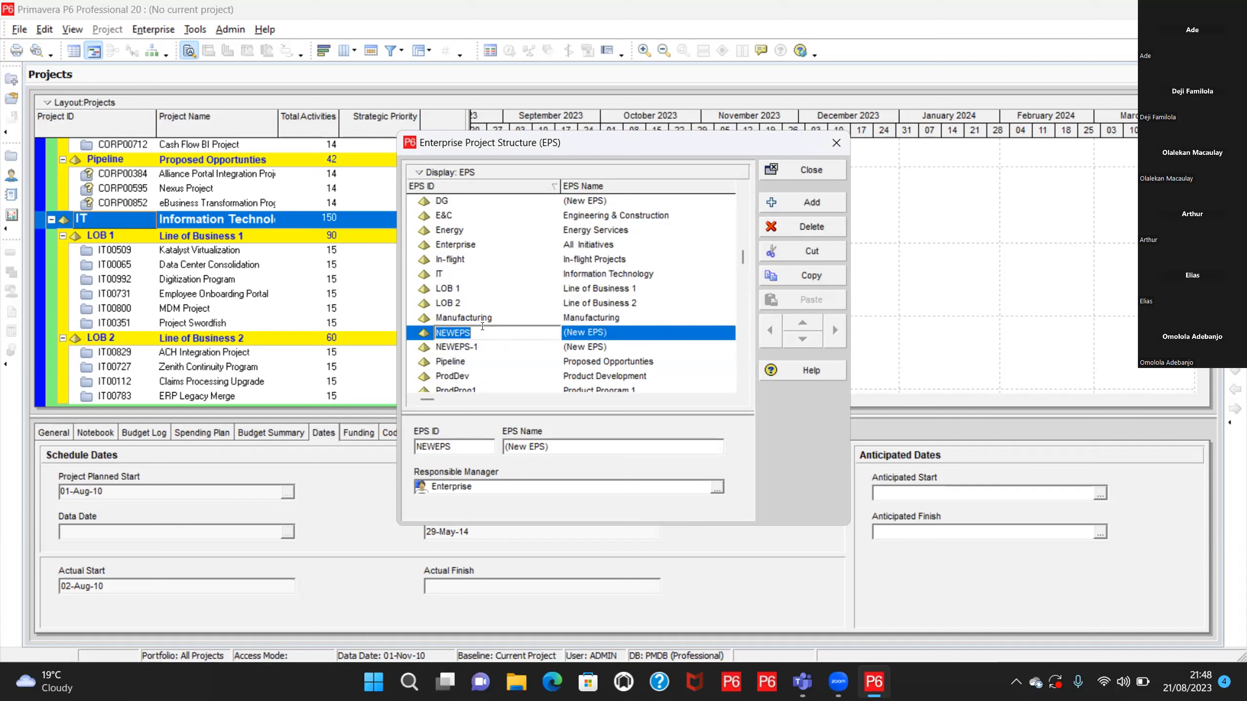
left_click(482, 328)
Enter Dangote Group as the EPS name of the DG node.
left_click(442, 201)
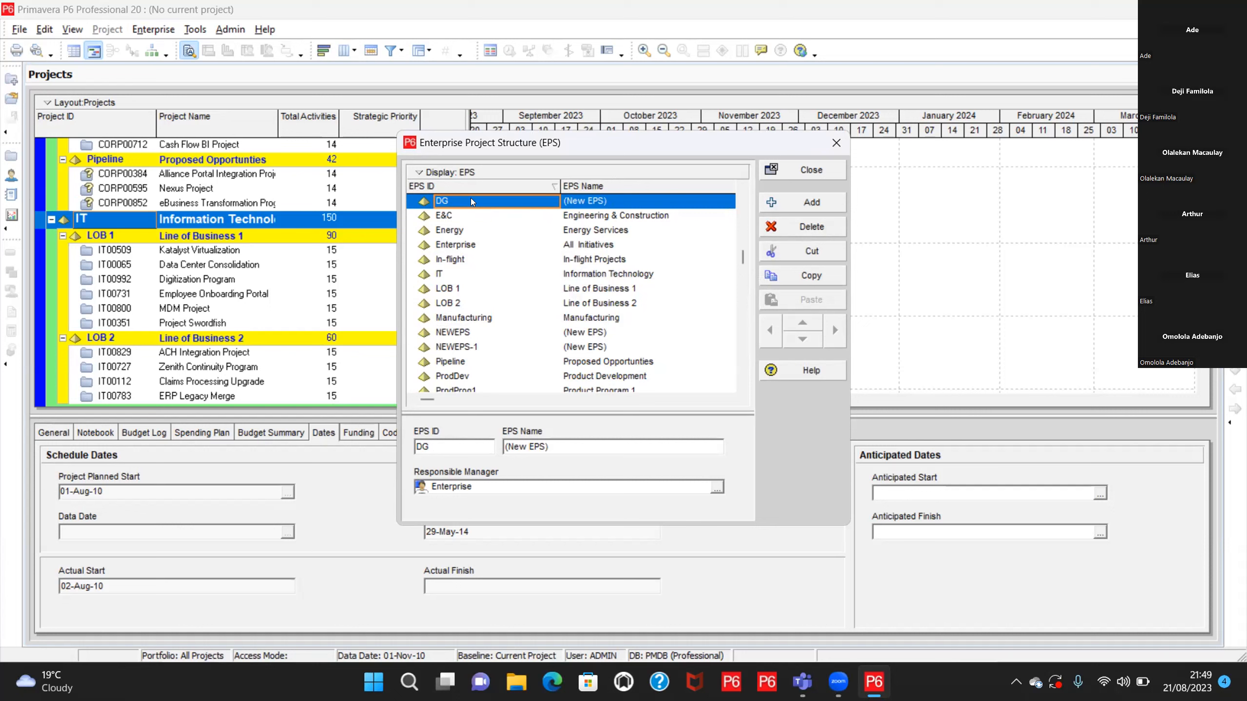
left_click(589, 206)
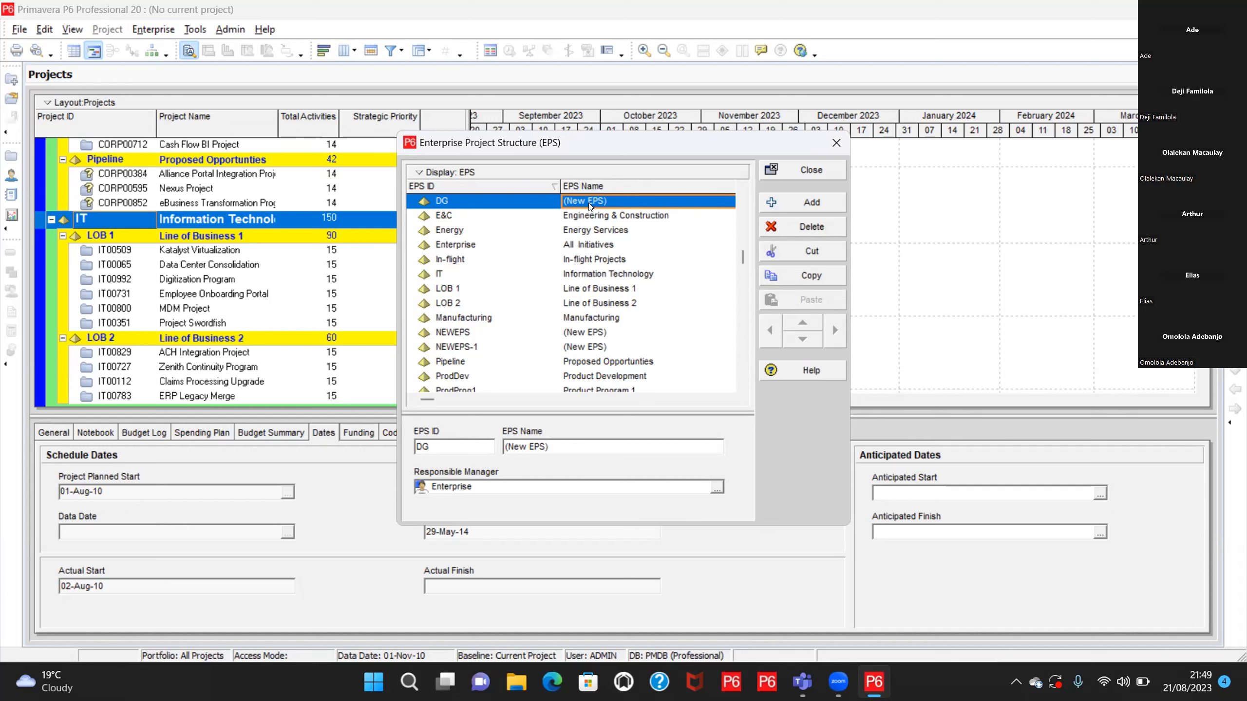
type("DA")
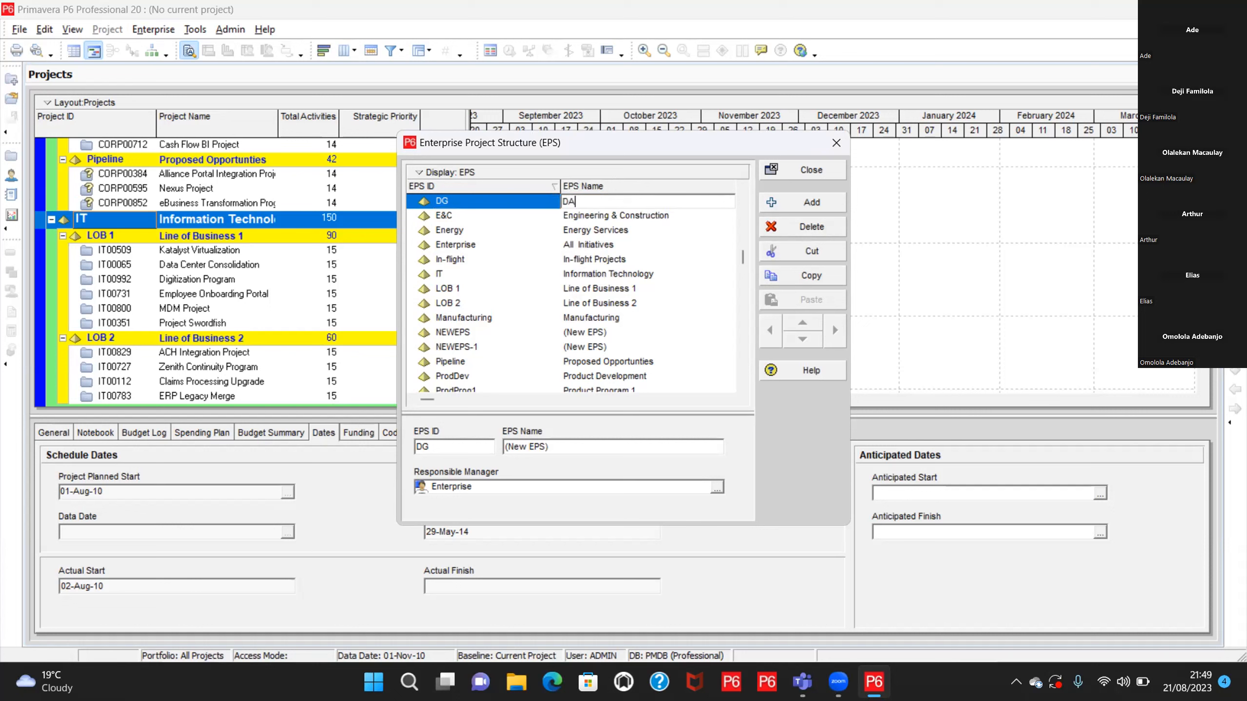
key("BackSpace")
key("BackSpace")
type("Dangote group")
key("Delete")
type("G")
Set the EPS ID of the Dangote Group node to DG001.
left_click(461, 202)
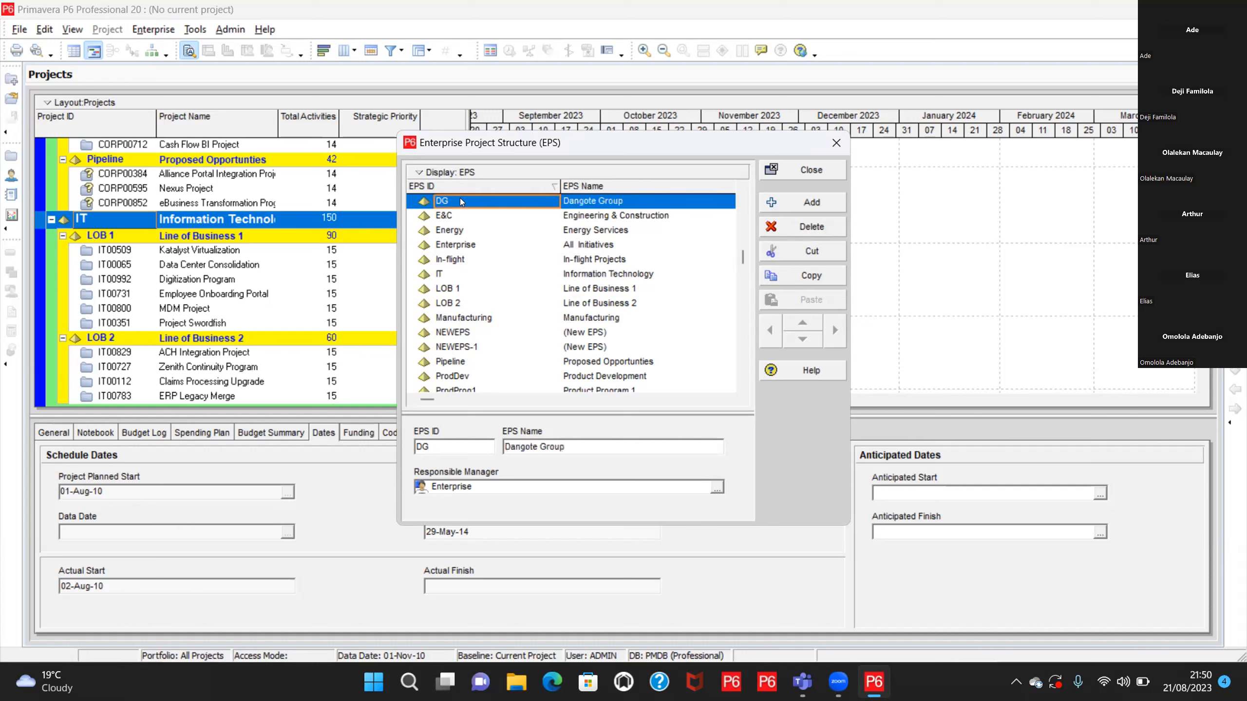
left_click(461, 201)
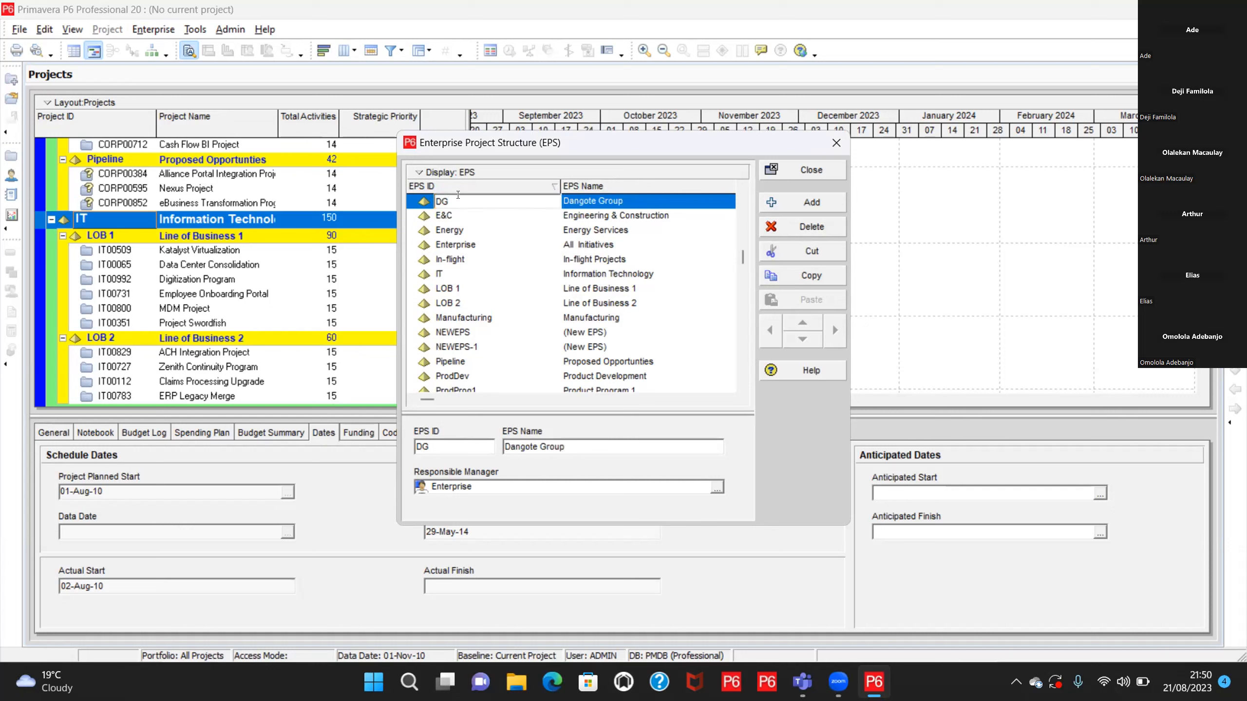
type("001")
View the EPS list in descending ID order, as a hierarchy, and in ascending ID order.
left_click(455, 187)
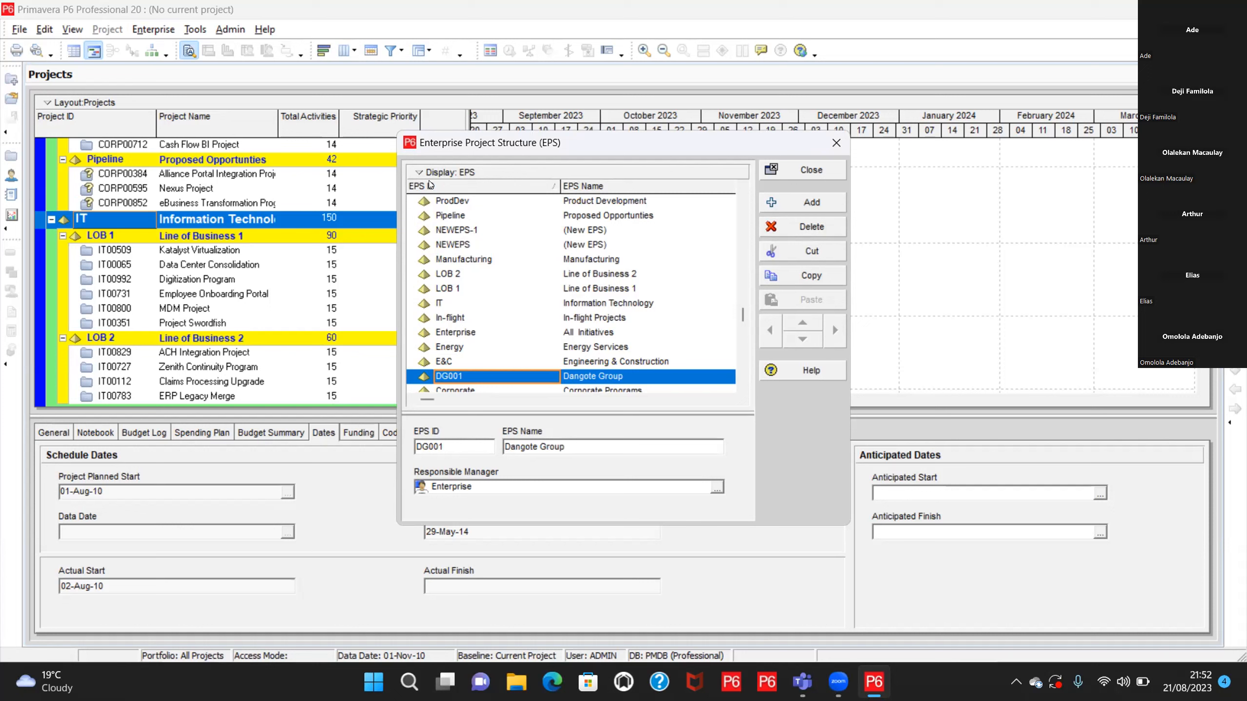
left_click(553, 187)
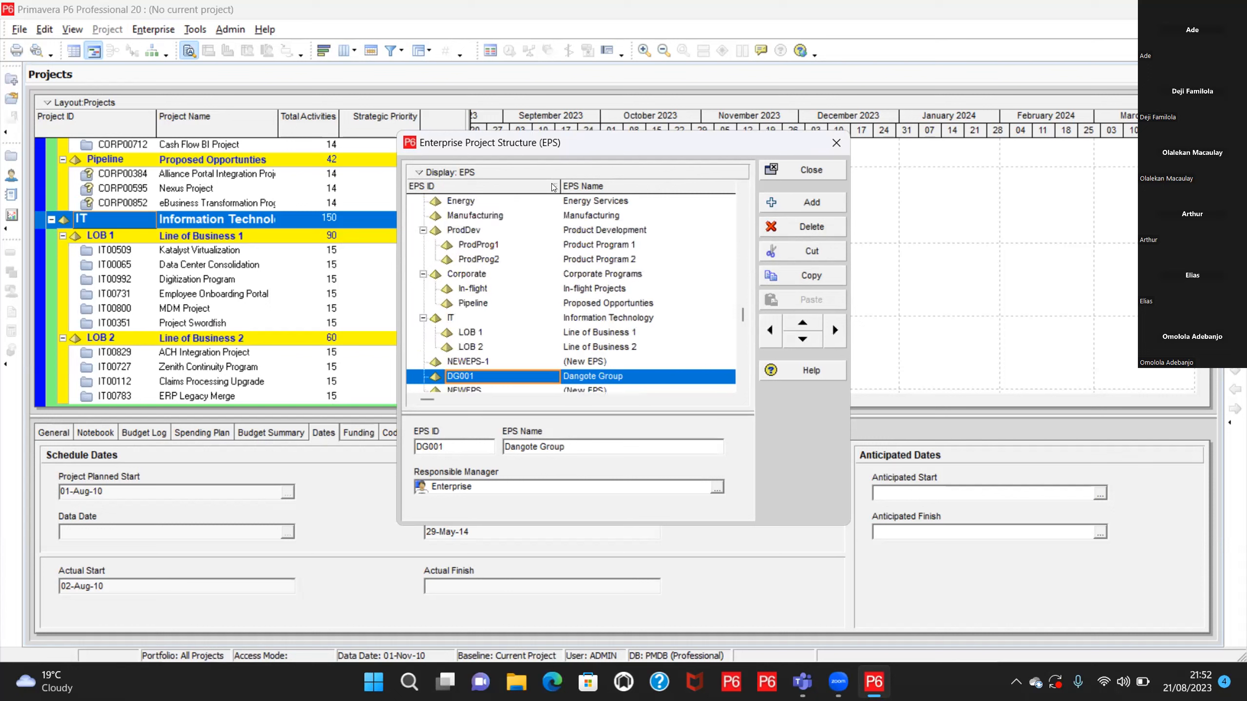
left_click(553, 187)
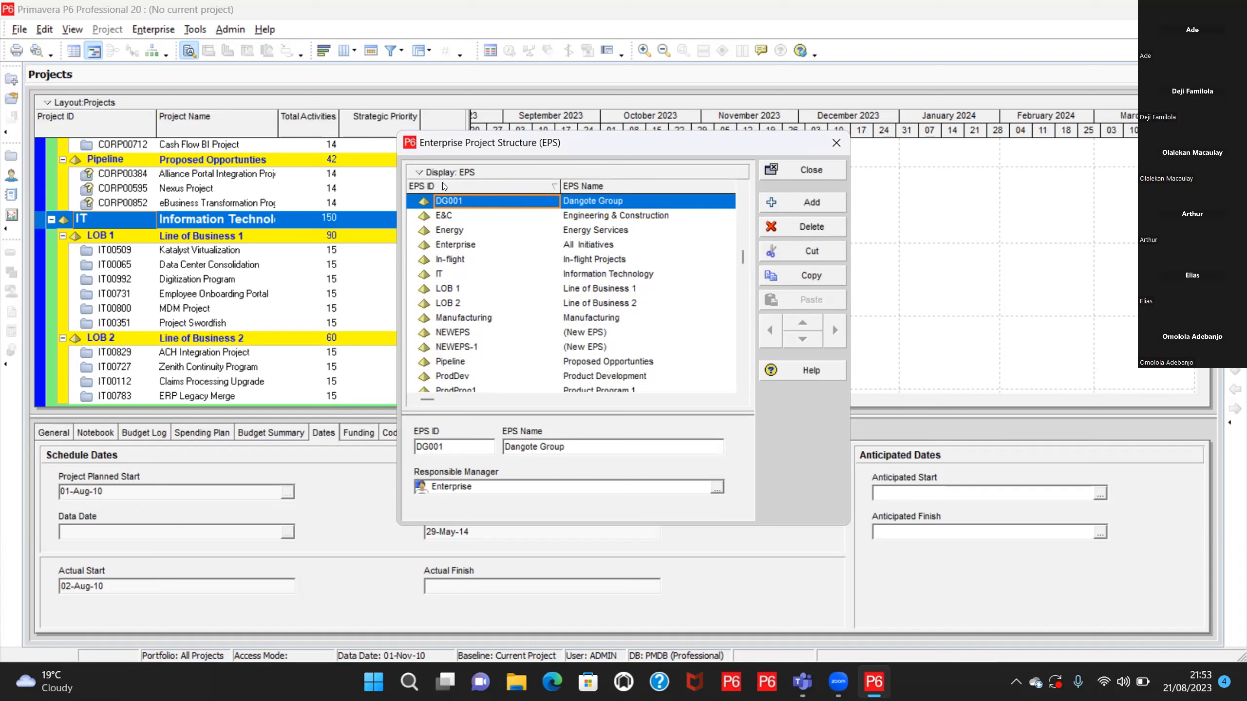
Add an EPS node from DG001 and set its ID to D and its name to a.
left_click(792, 203)
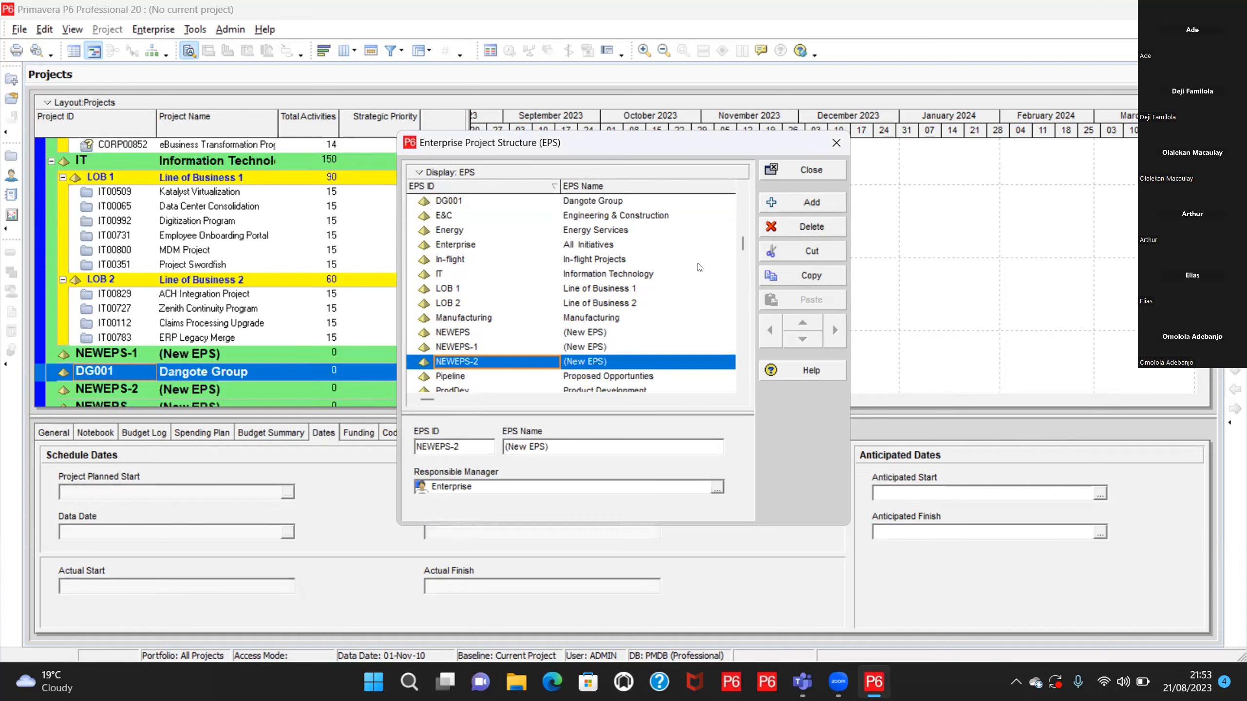
left_click(484, 354)
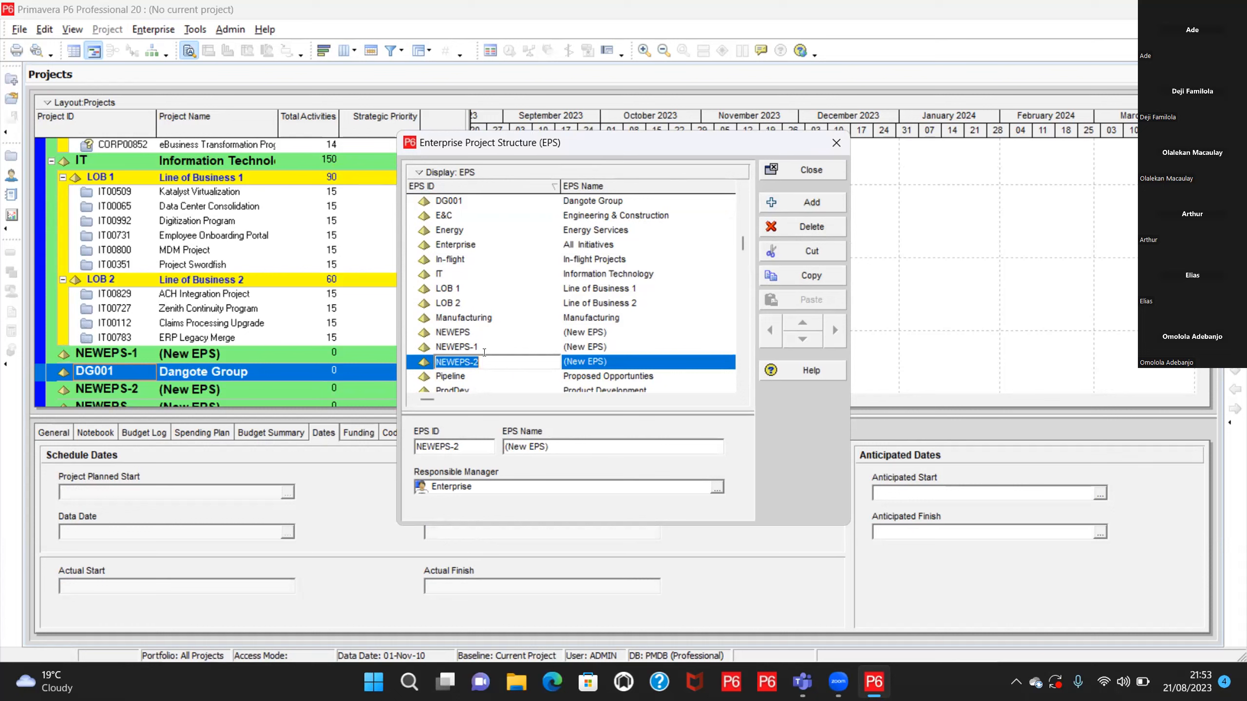
type("D")
key("Tab")
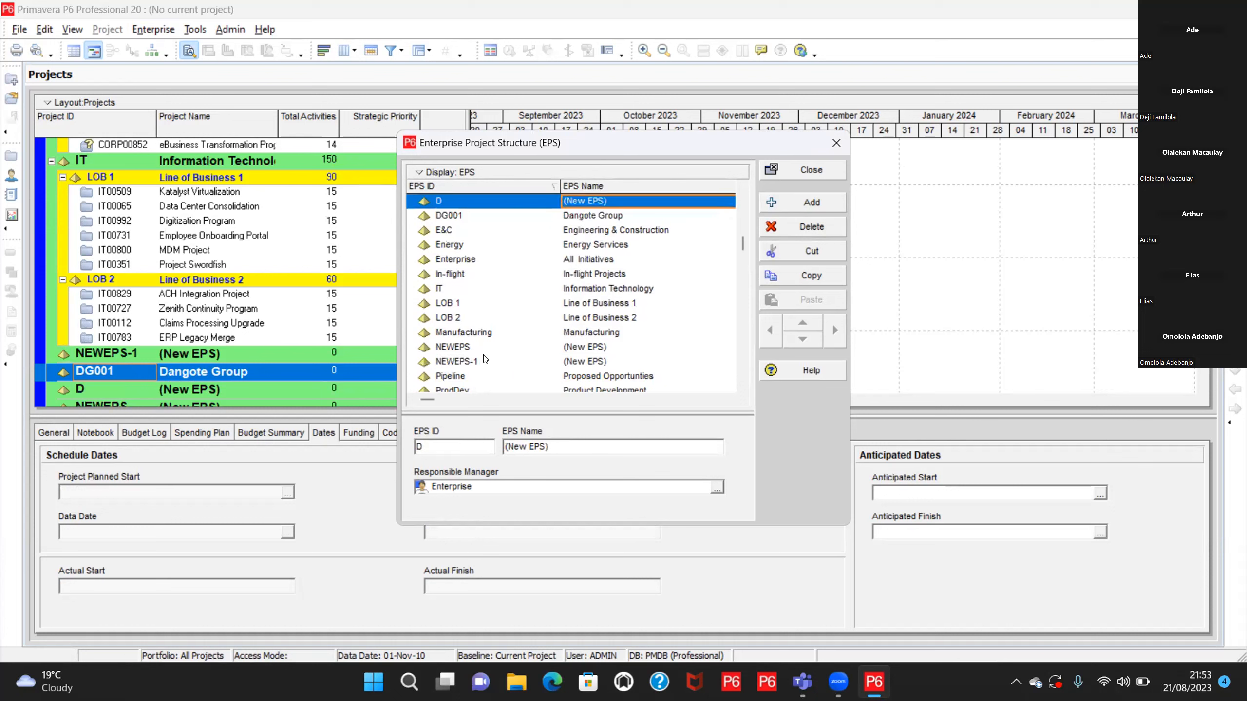
type("a")
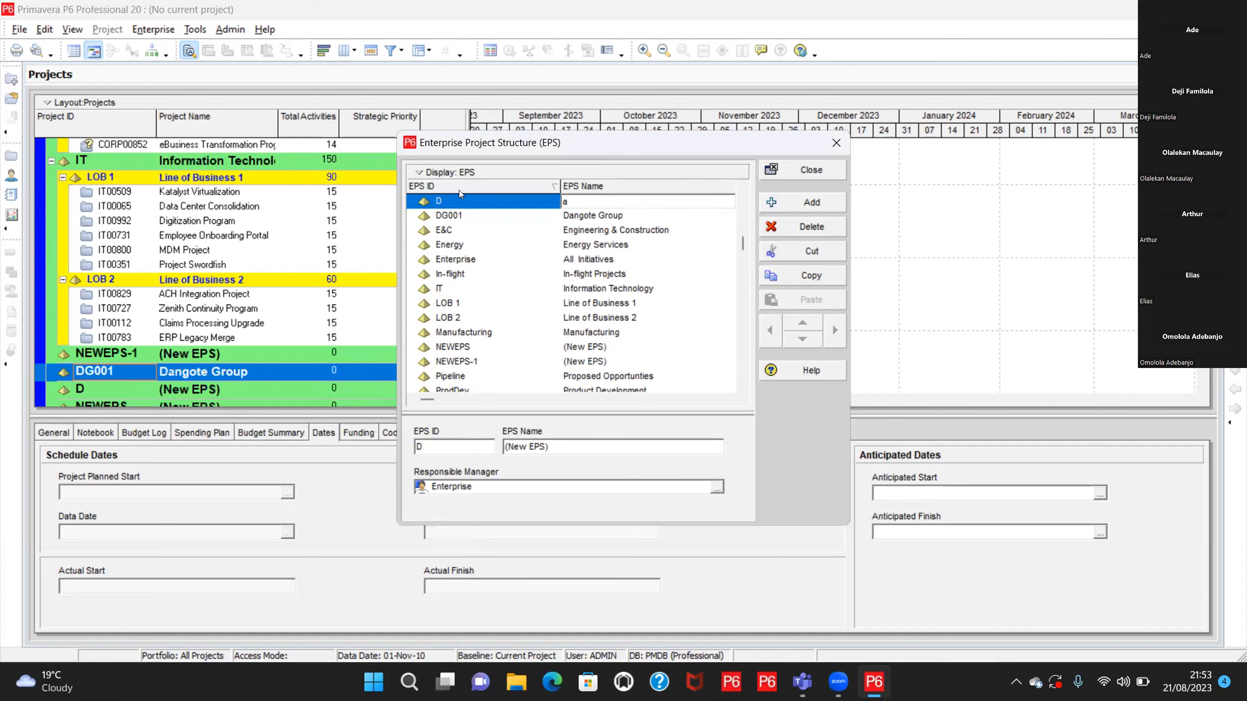
left_click(449, 200)
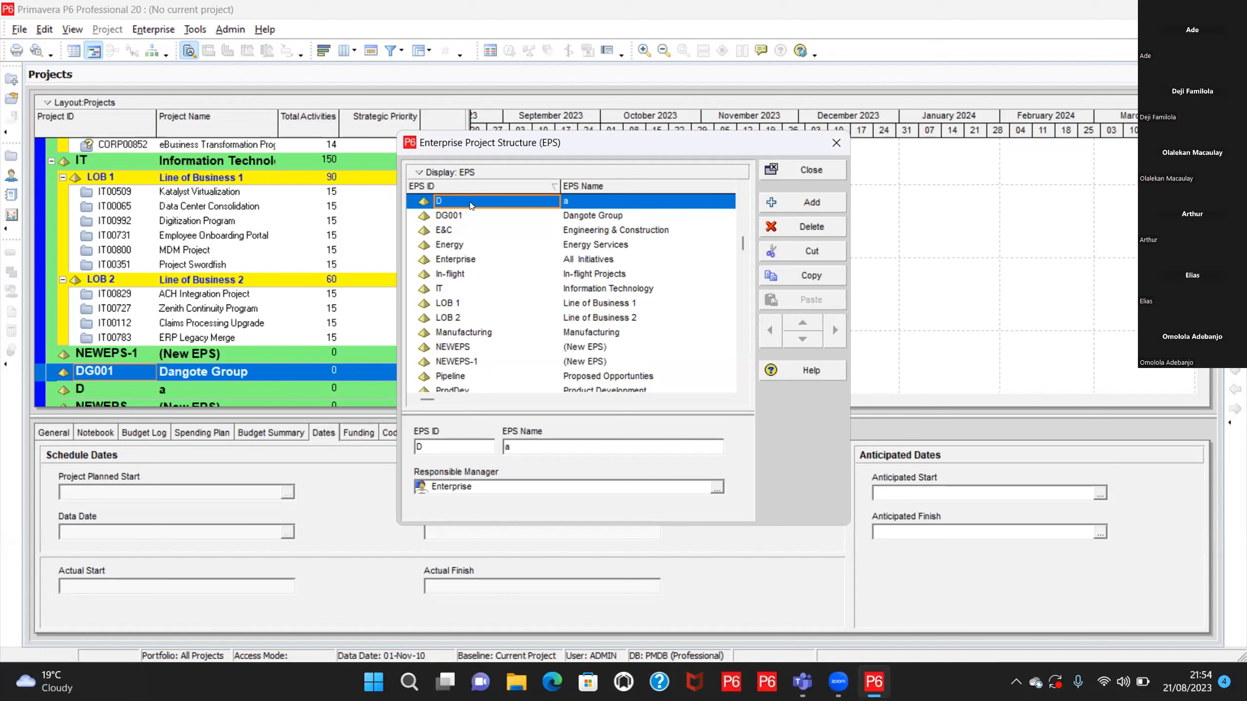
Add two more EPS nodes with the Dangote Group node DG001 selected.
left_click(449, 214)
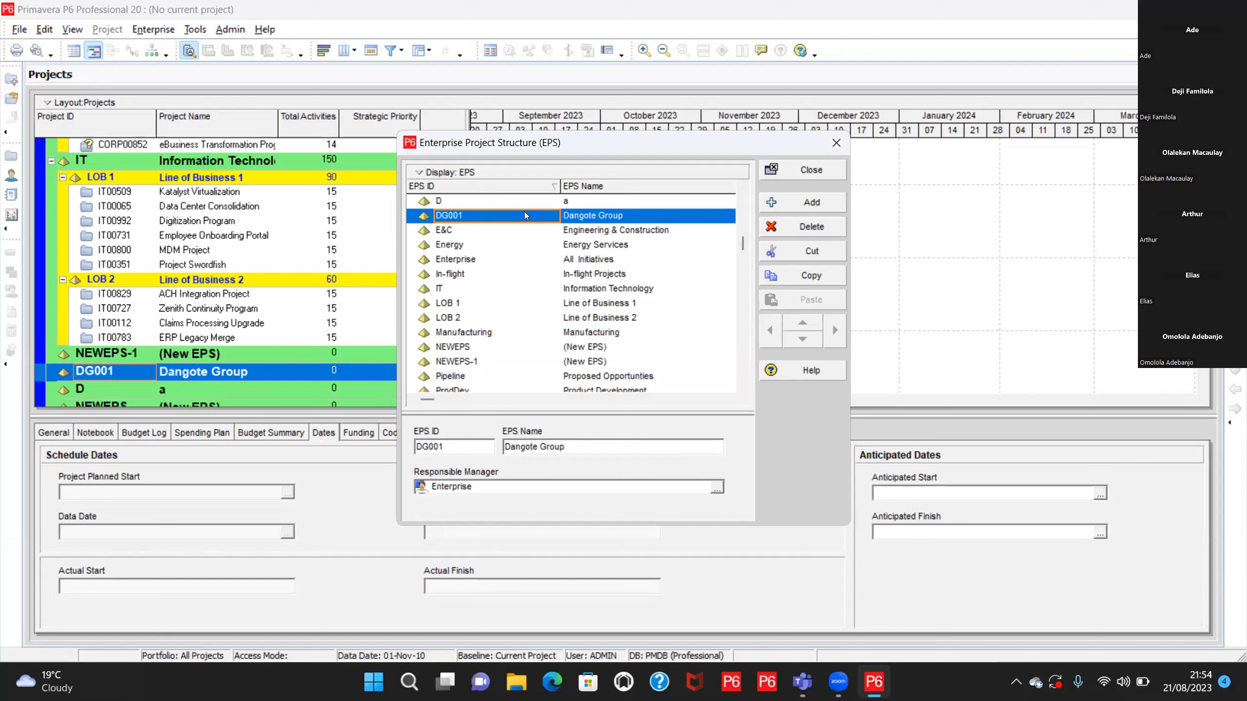
left_click(817, 202)
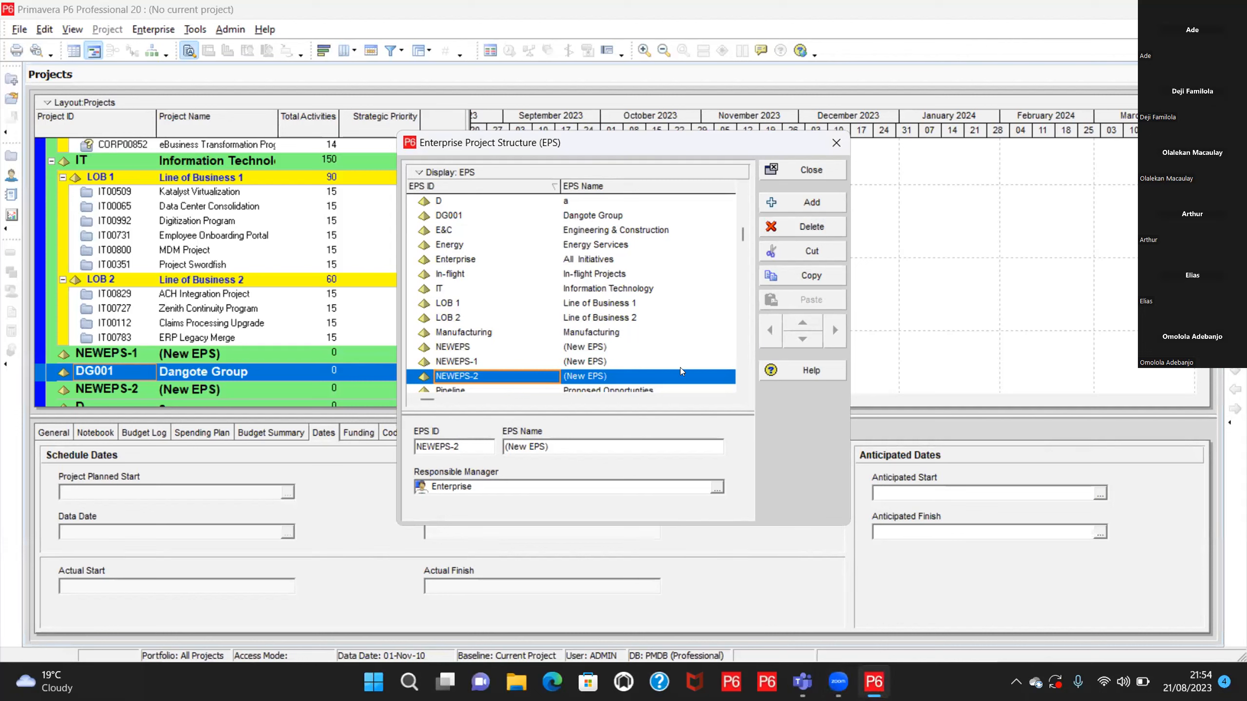
left_click(585, 217)
left_click(584, 214)
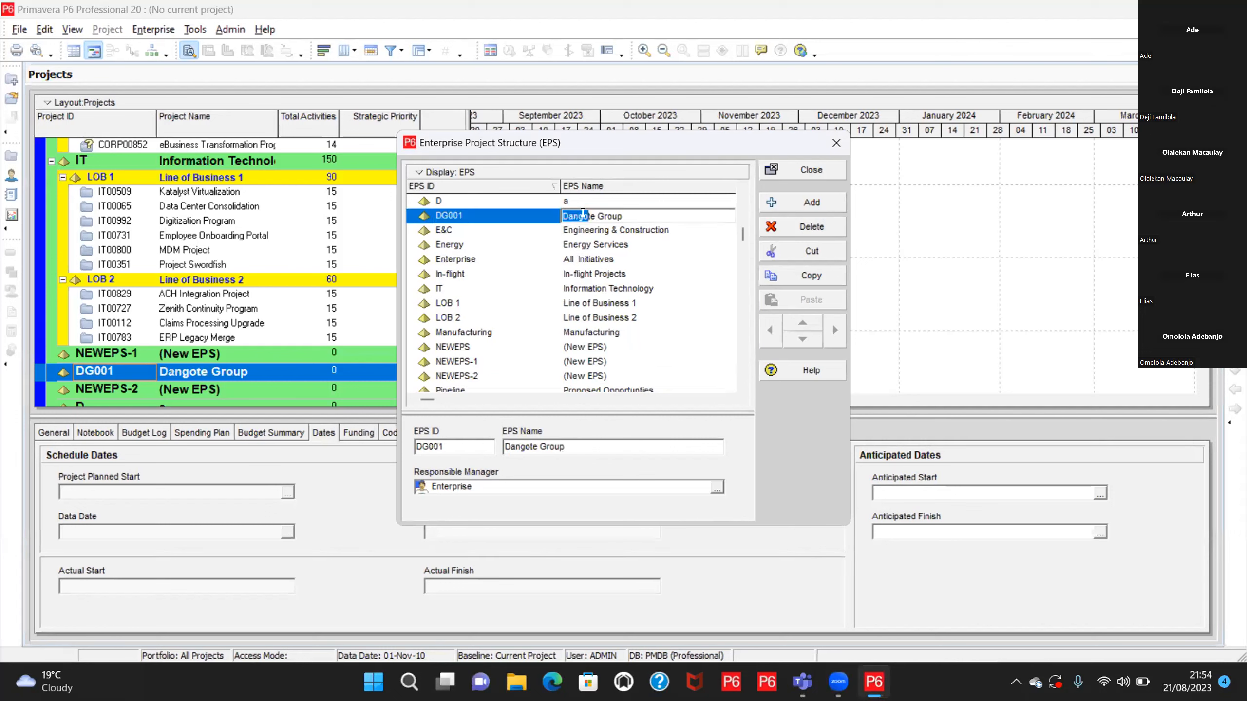
left_click(510, 216)
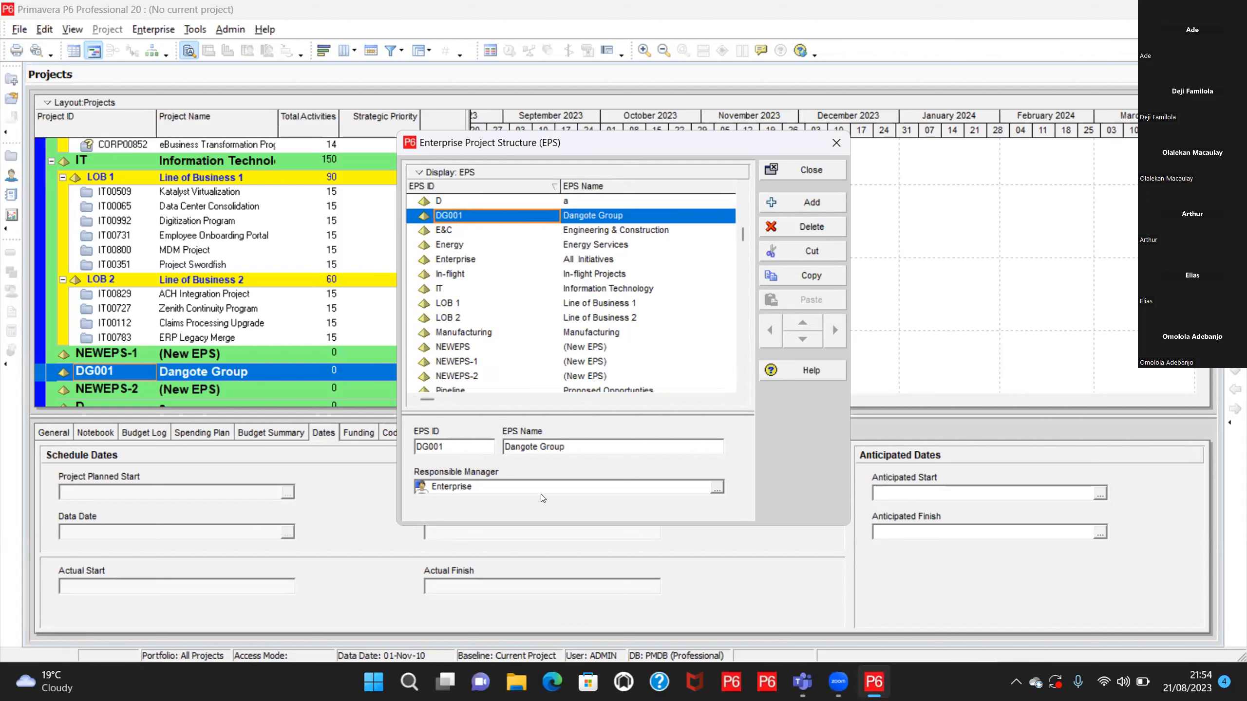
left_click(796, 203)
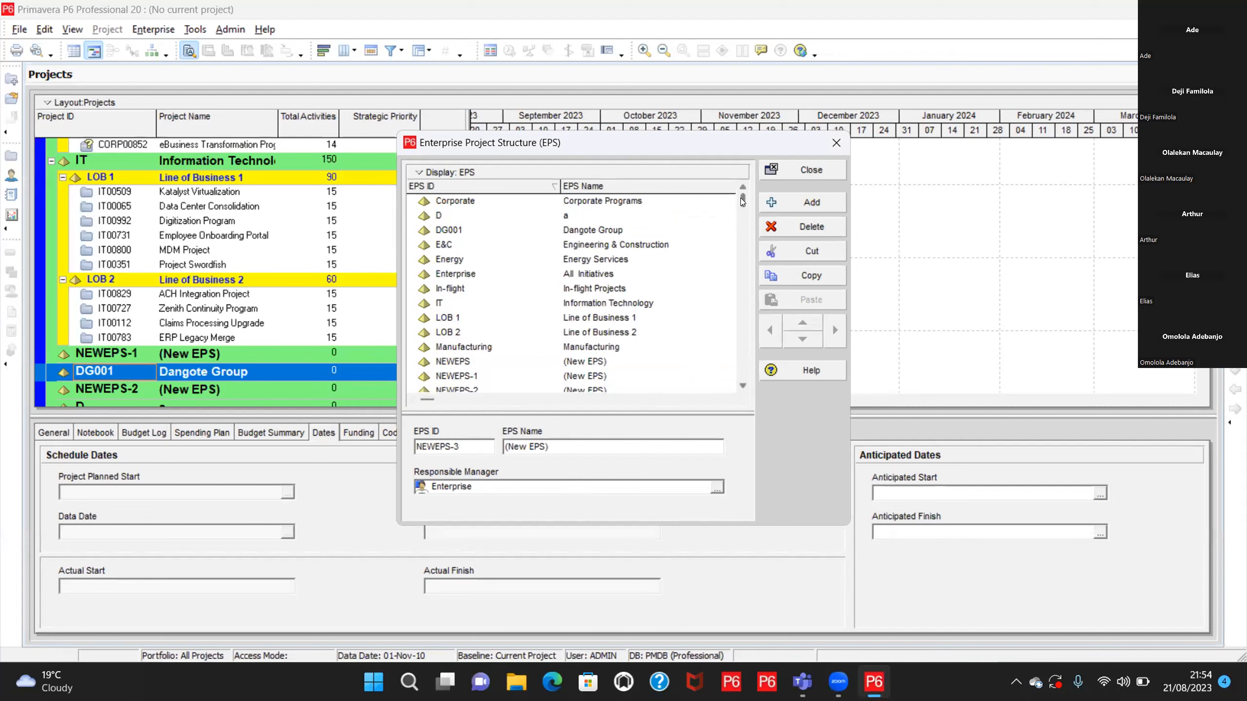
scroll(744, 229, "down", 1)
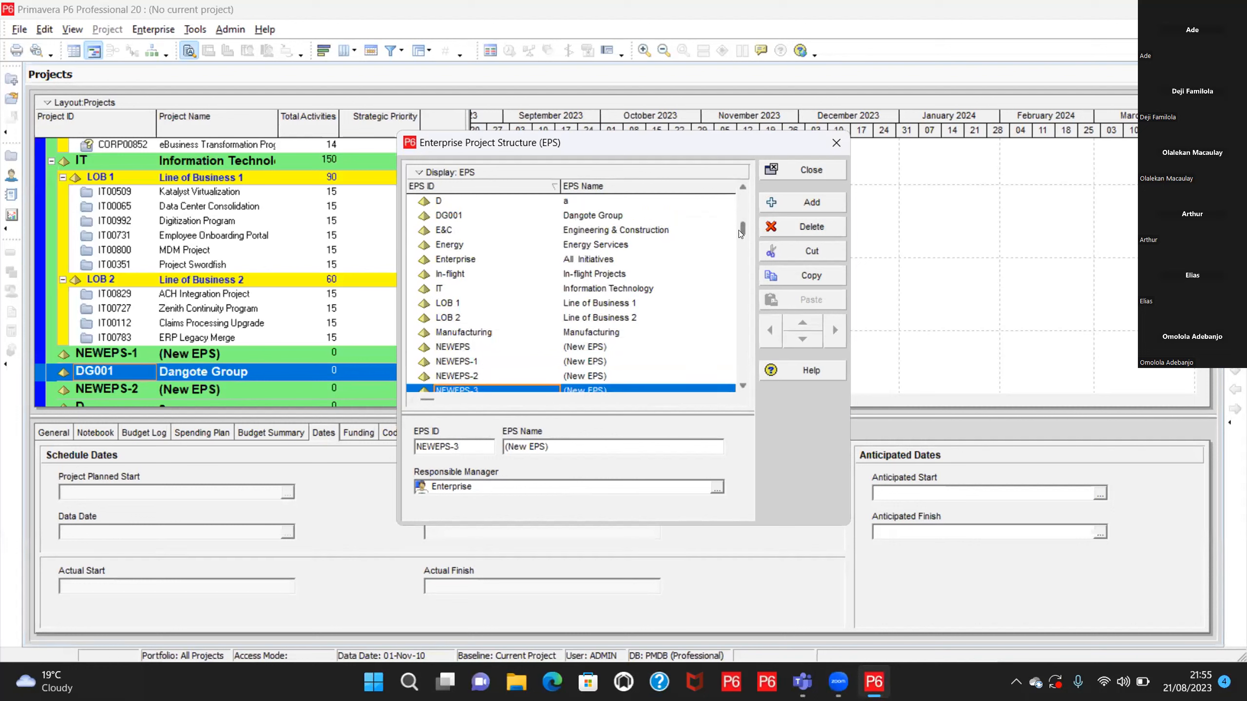
Cut the NEWEPS node and paste it onto the Dangote Group node DG001.
left_click_drag(742, 227, 742, 275)
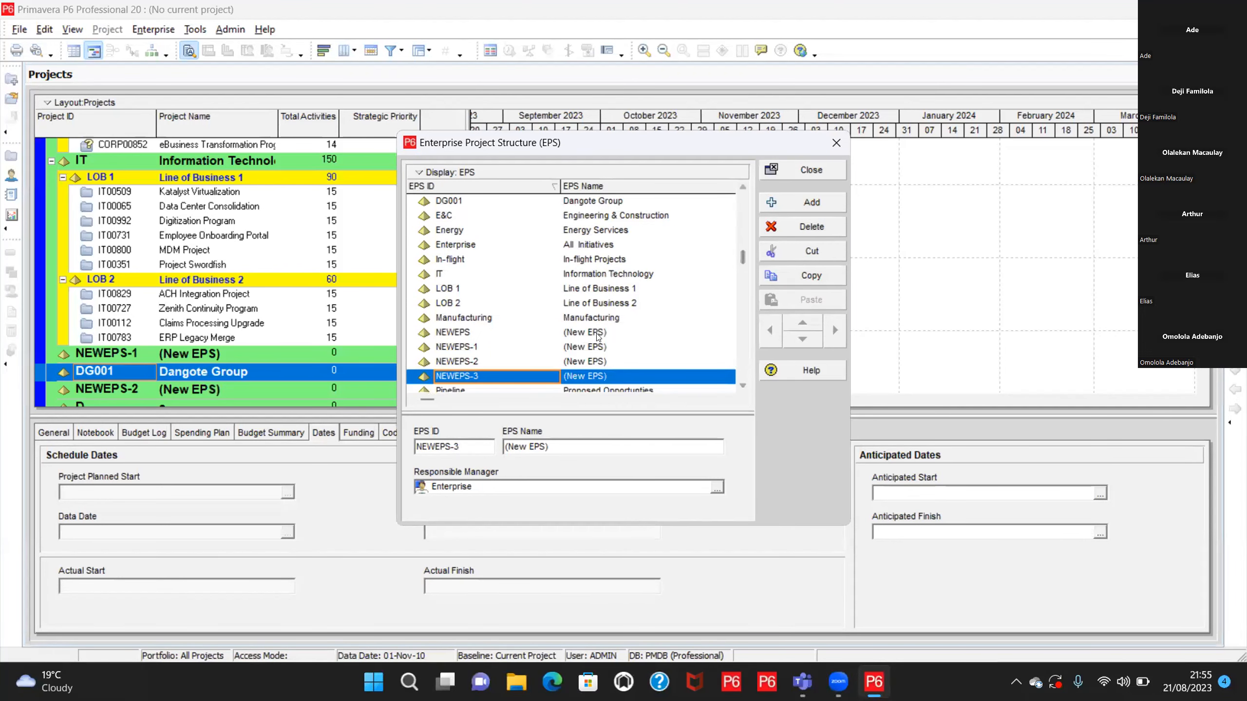
left_click(597, 332)
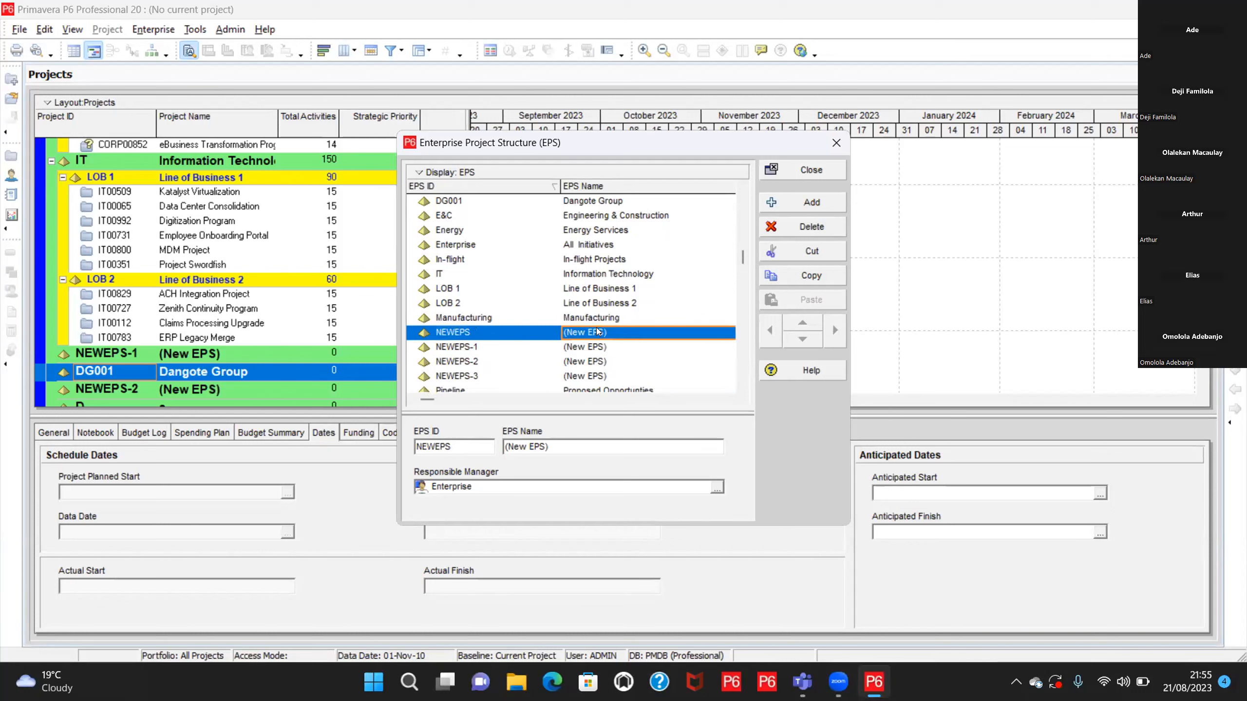
left_click(802, 250)
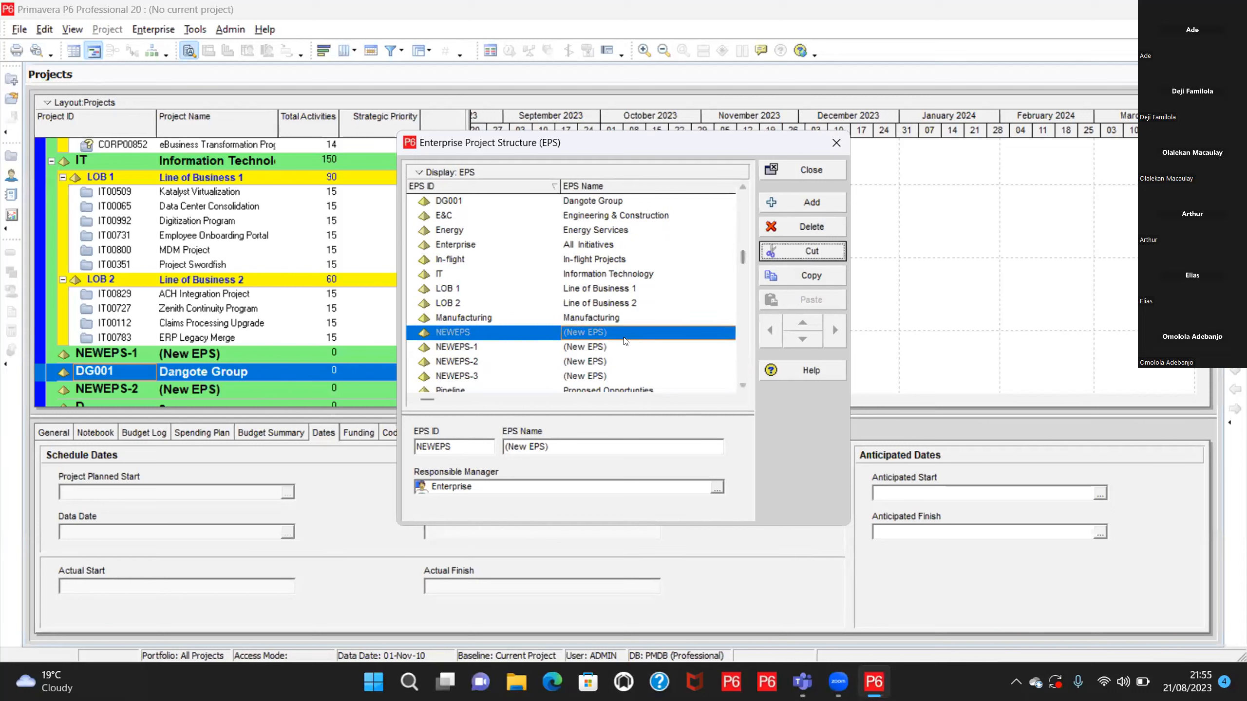
left_click(588, 202)
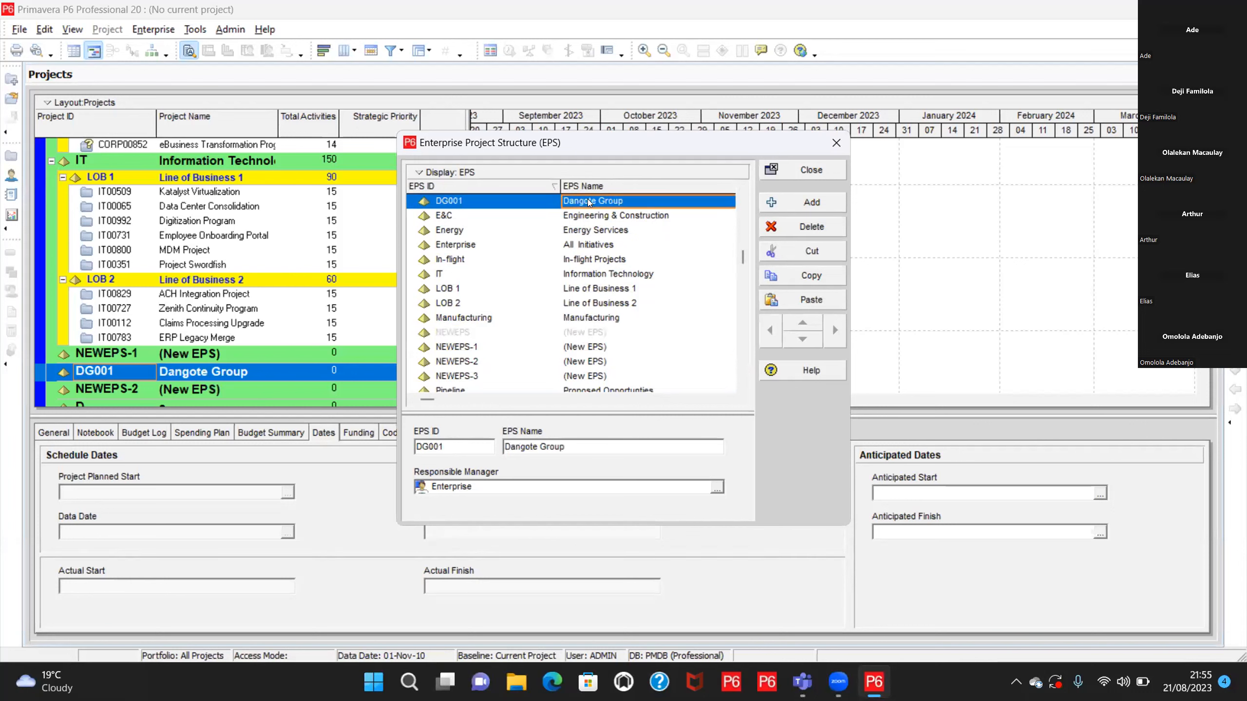
left_click(802, 301)
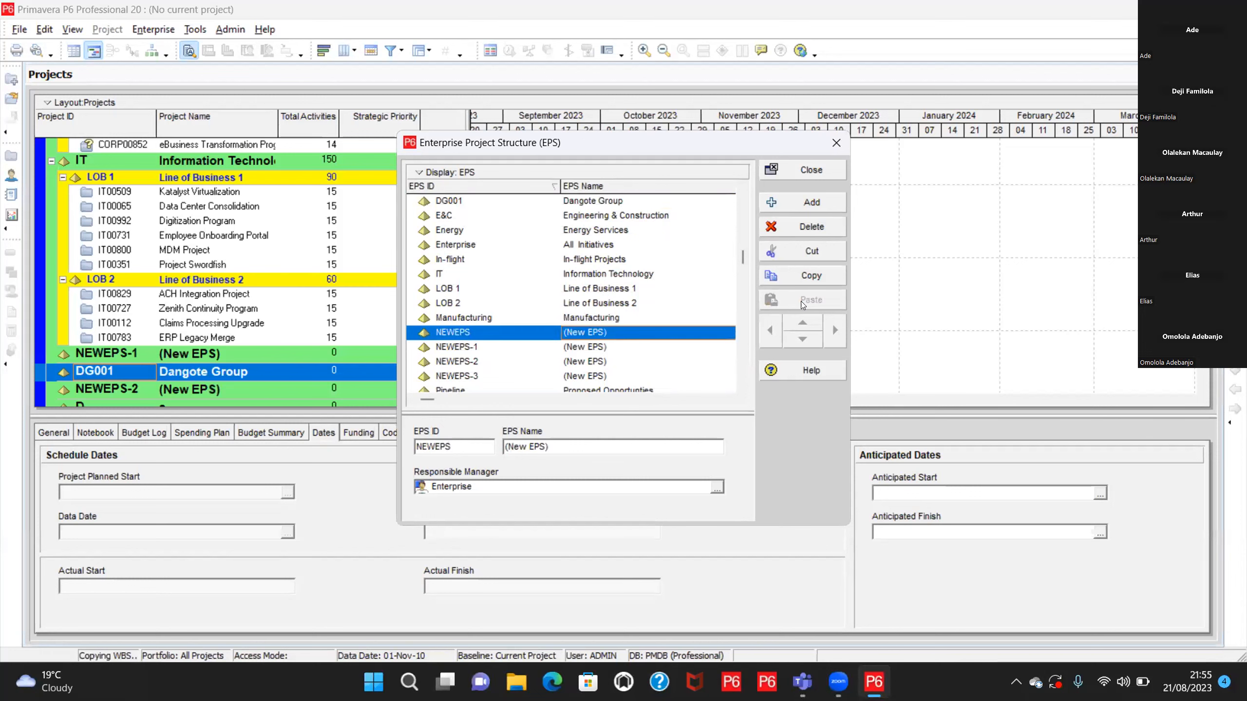
Sort the EPS list by EPS name and look at its display options.
left_click(605, 201)
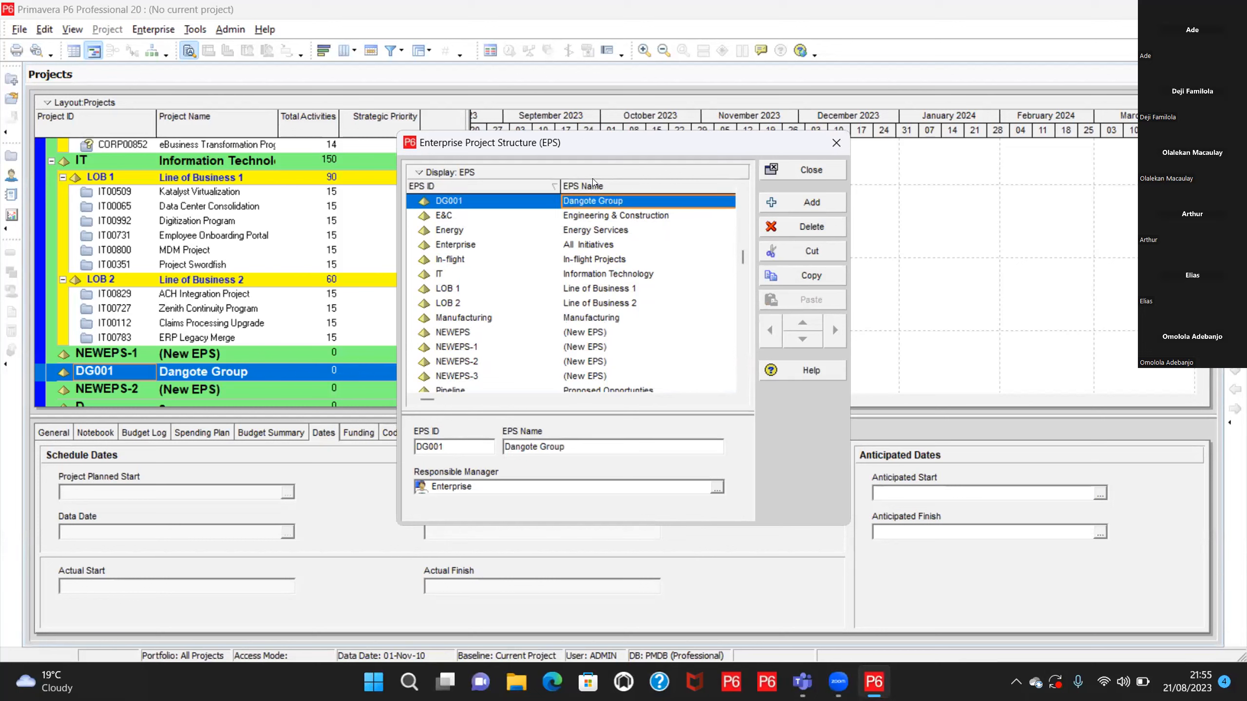
left_click(597, 186)
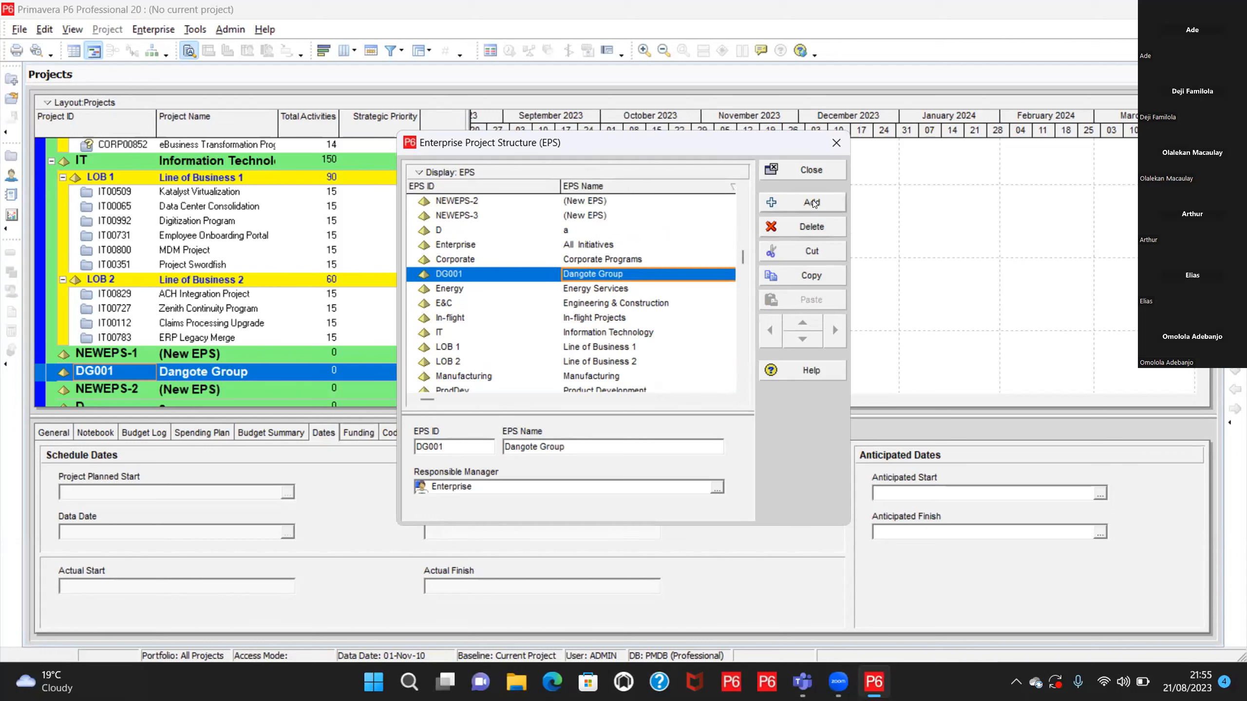
left_click(574, 290)
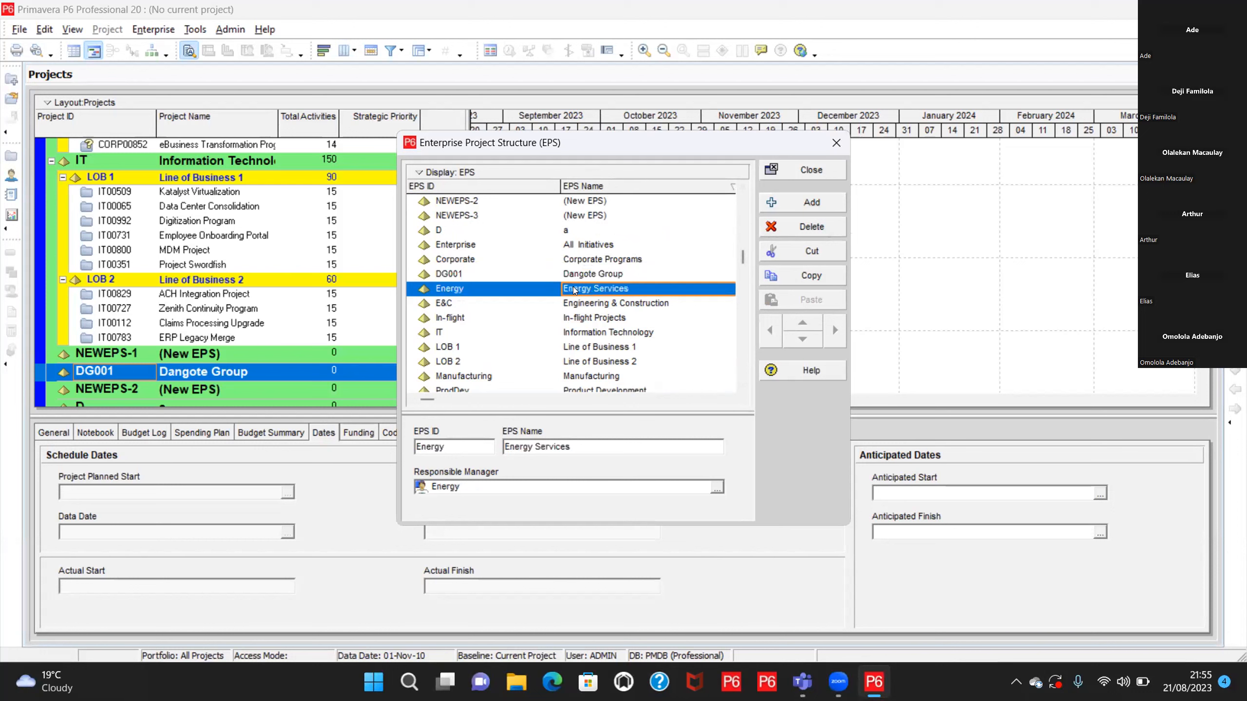
left_click(424, 172)
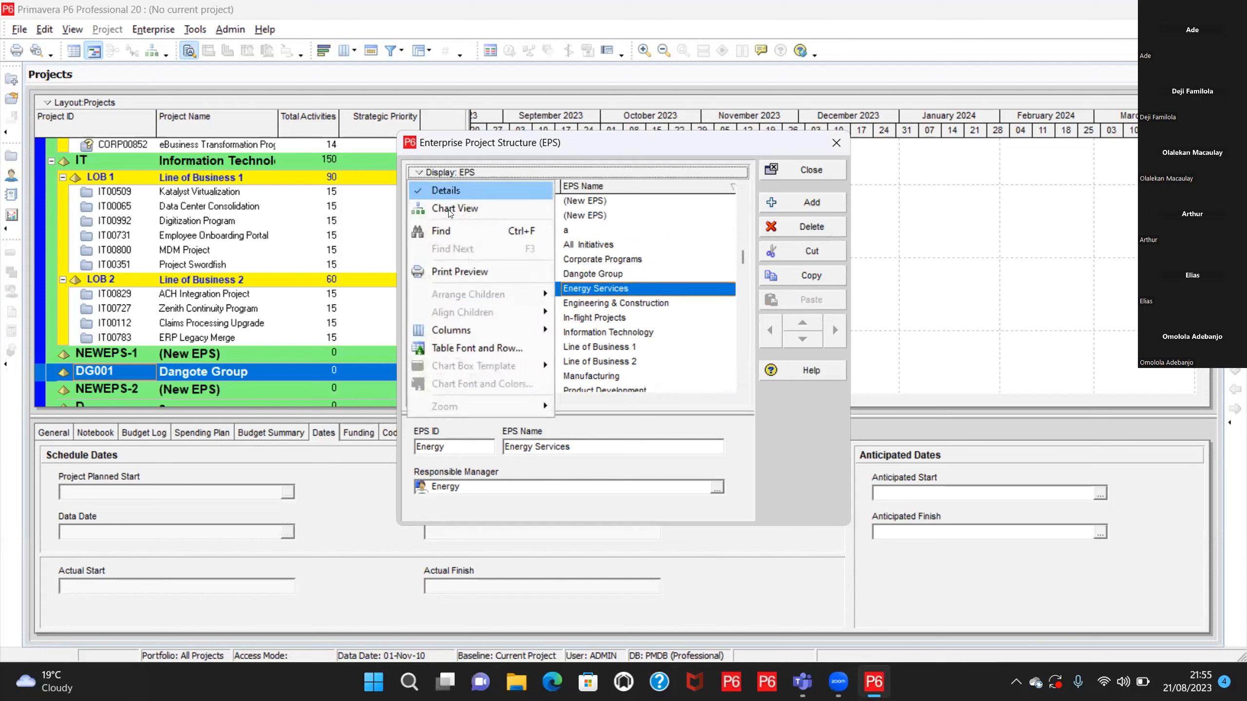
mouse_move(488, 333)
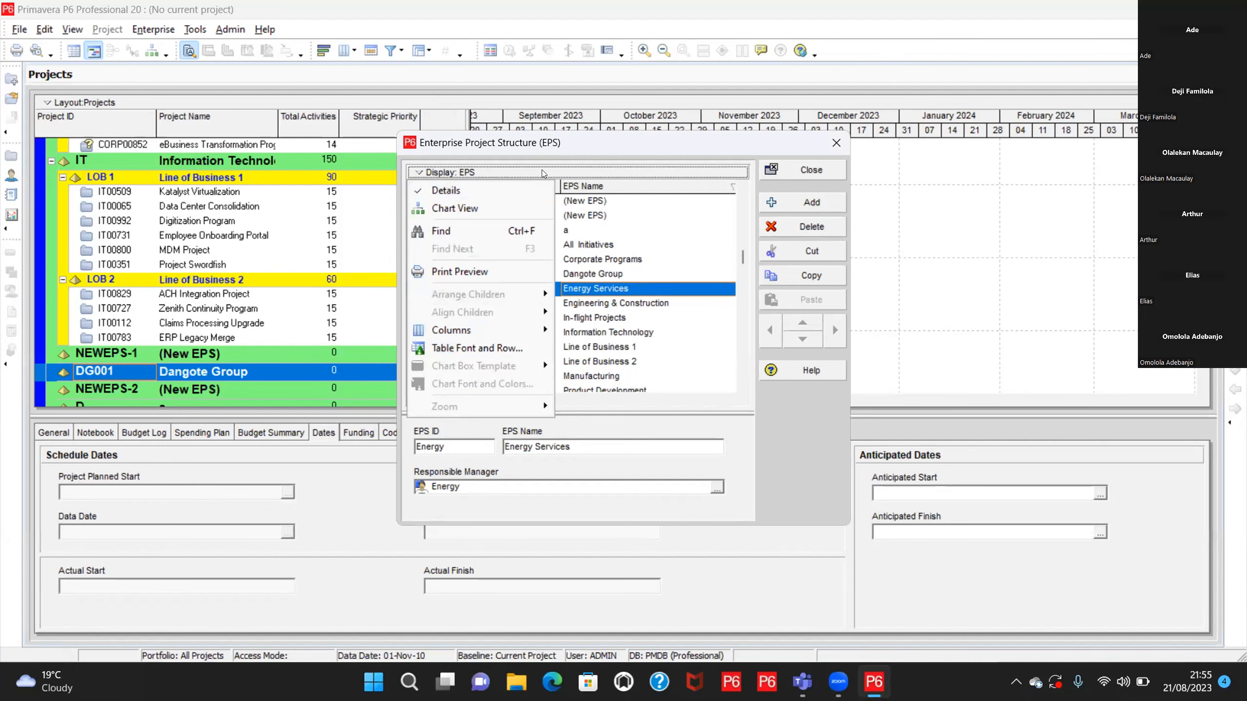
left_click(606, 289)
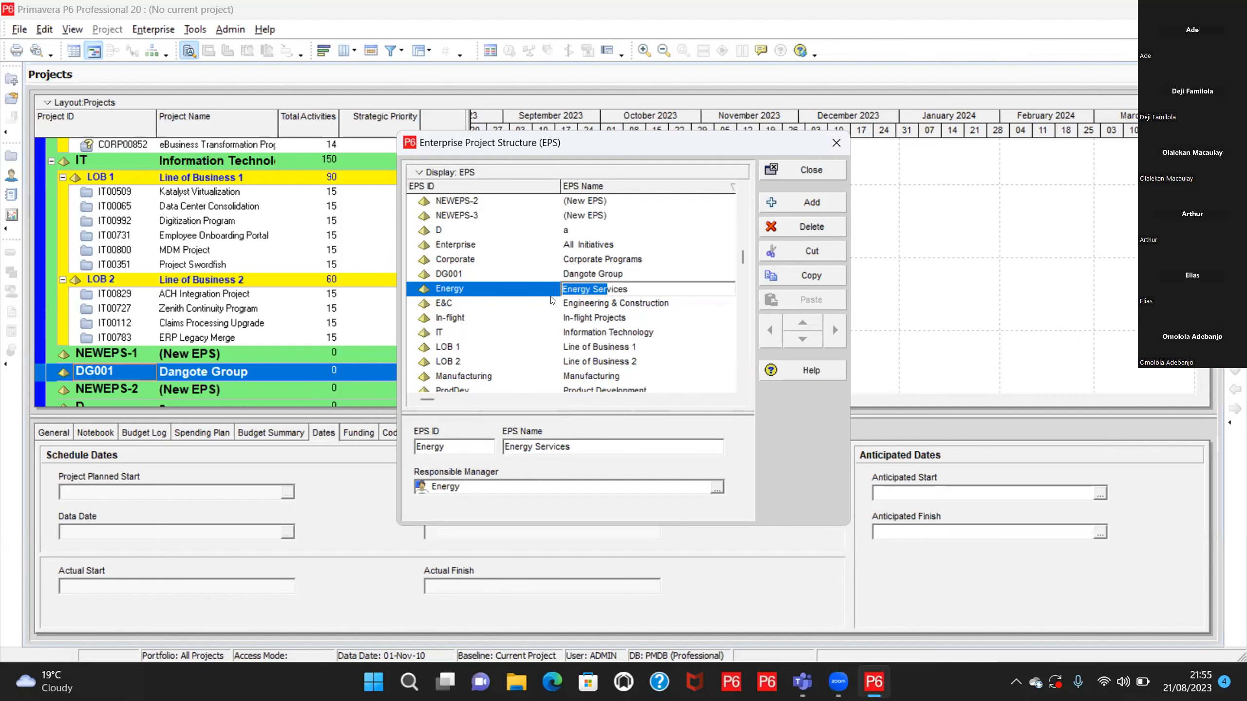
left_click(520, 285)
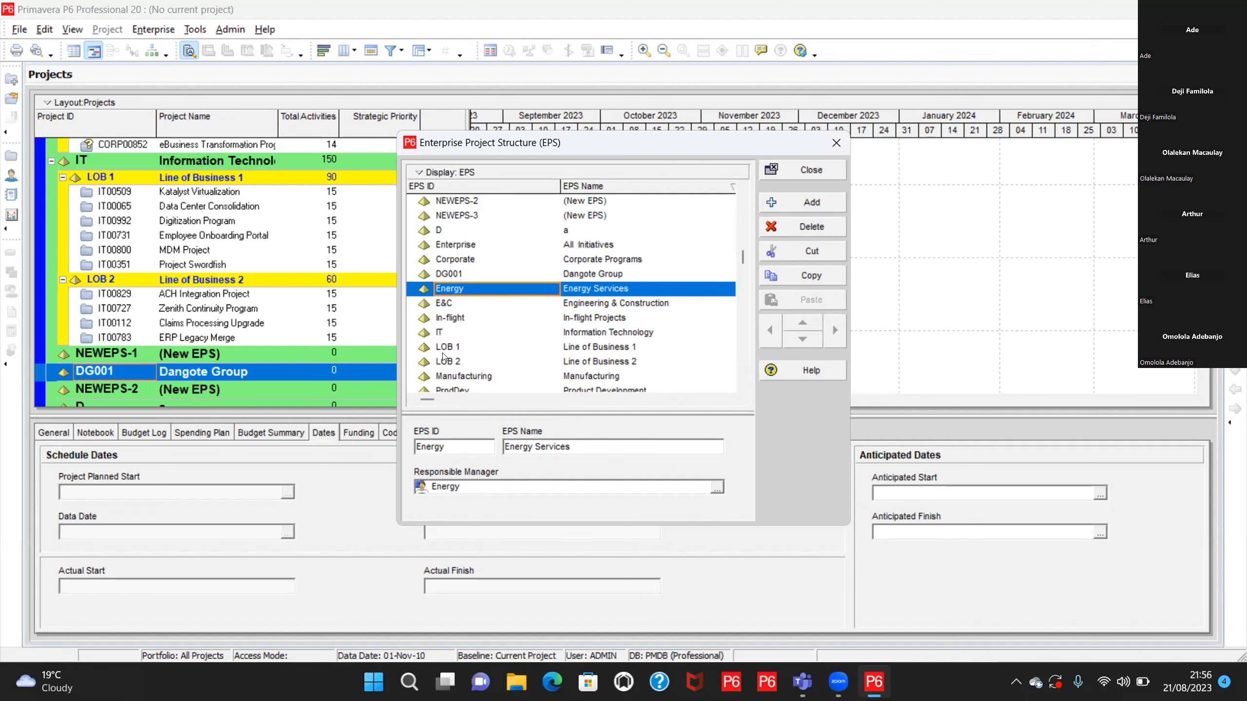
left_click(449, 305)
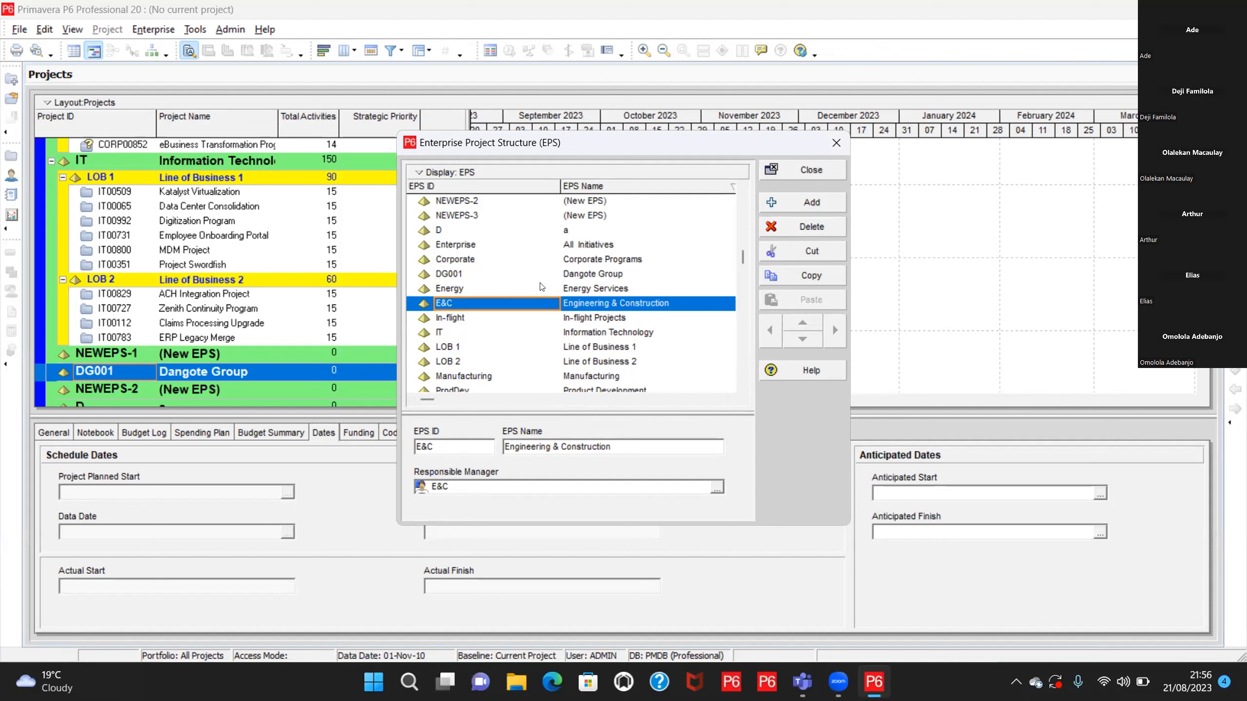
left_click(592, 295)
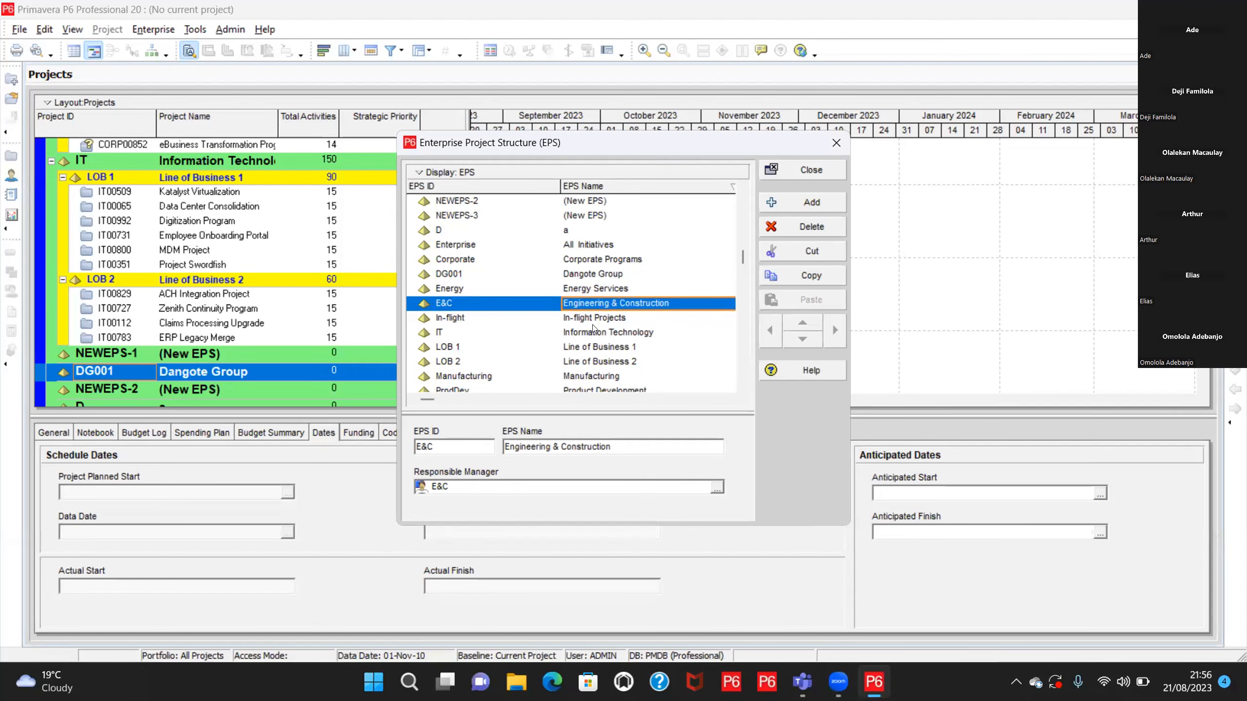
Delete the unused NEWEPS-3 node from the Enterprise Project Structure and confirm the deletion.
scroll(595, 362, "up", 1)
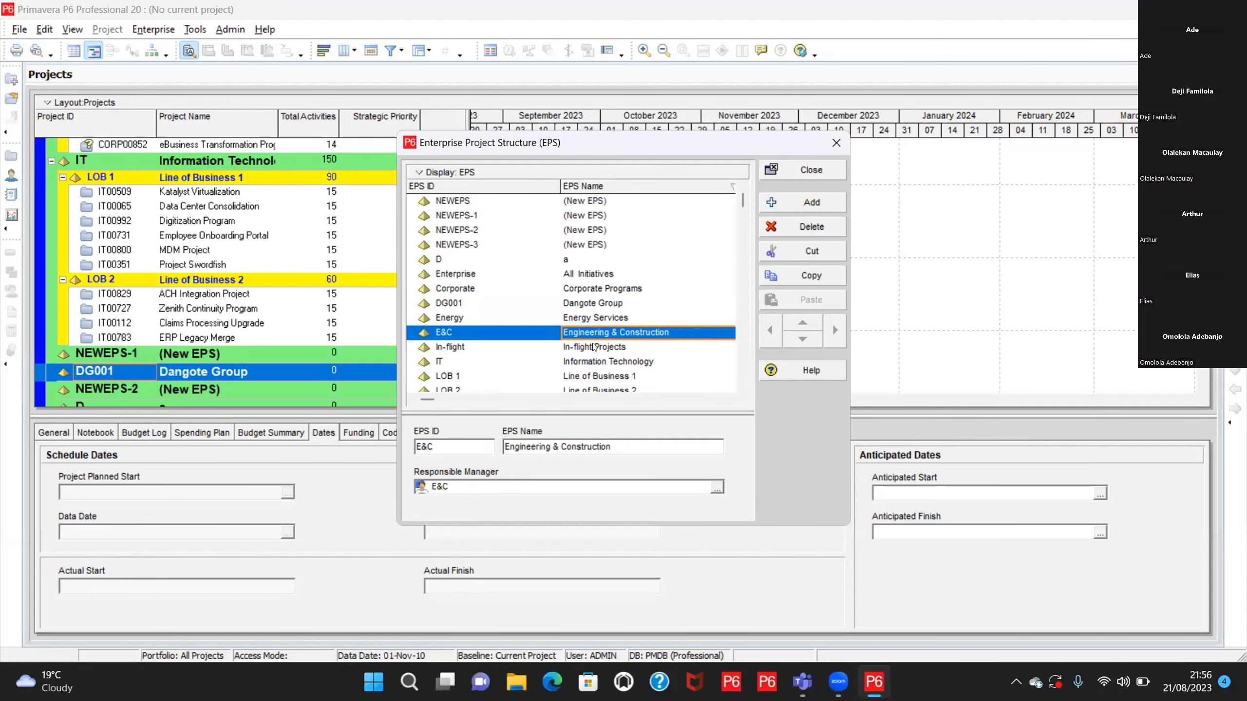
left_click(572, 244)
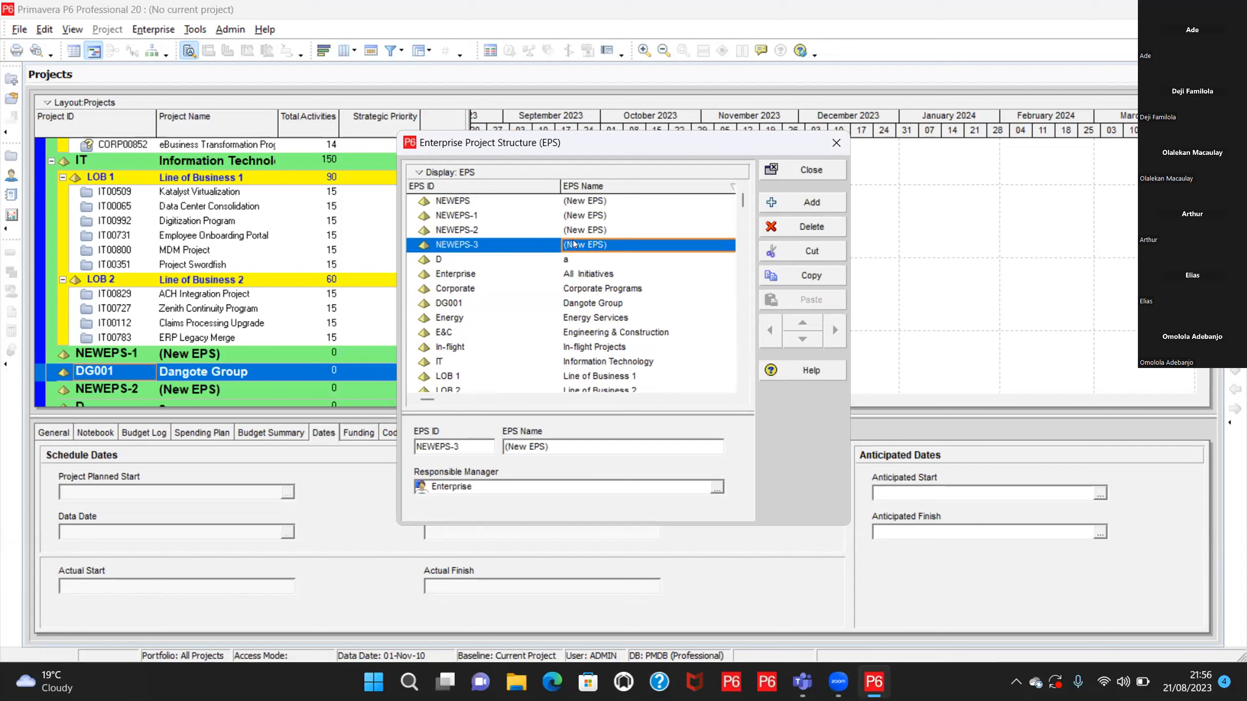
left_click(802, 227)
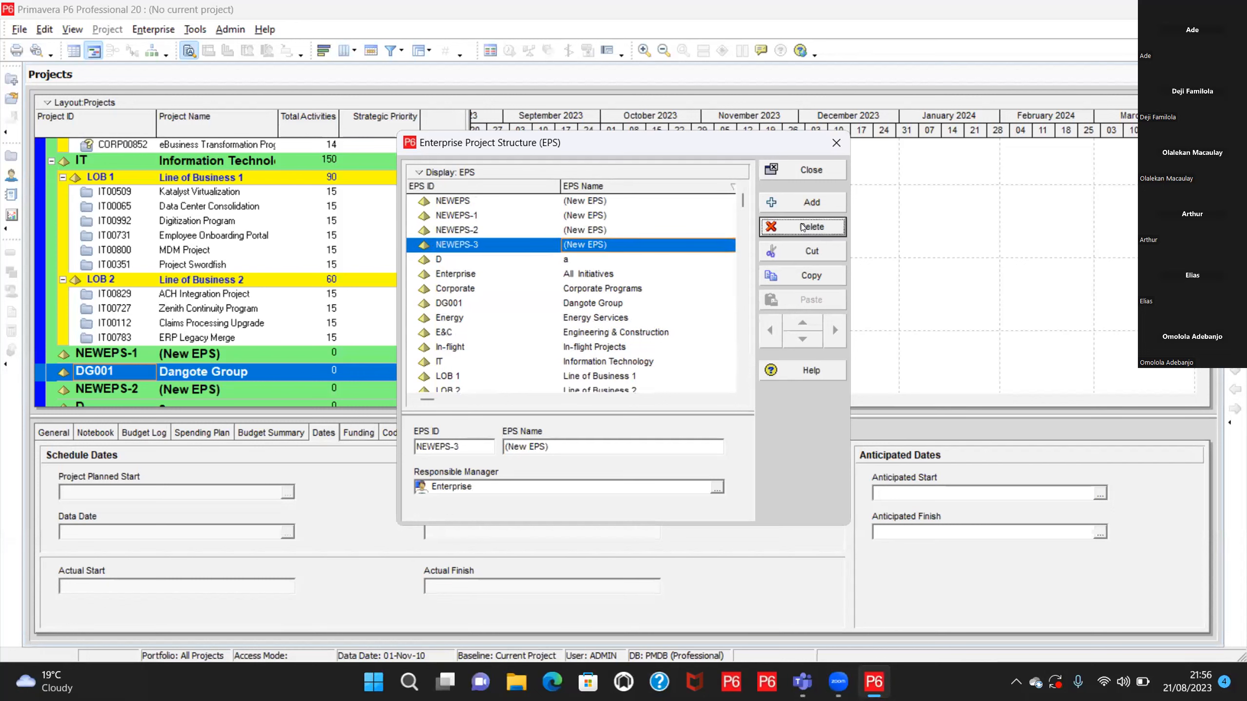
left_click(588, 372)
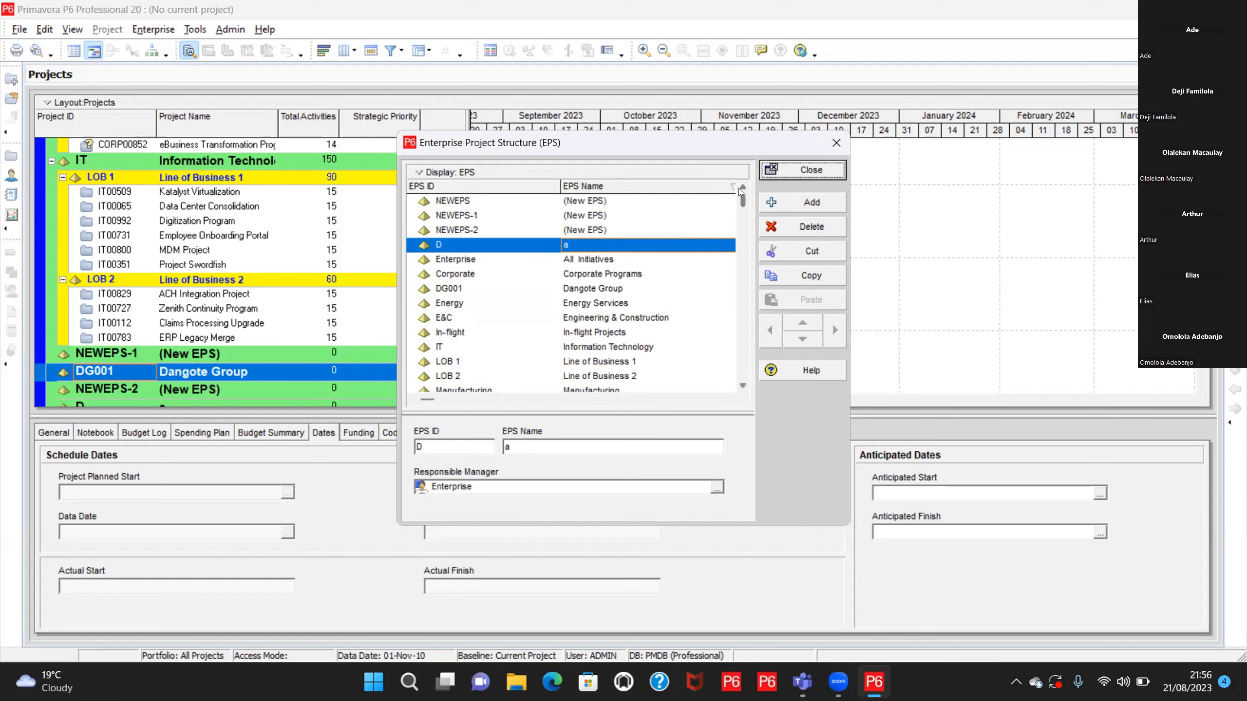
Look through the EPS list sorted by name to check which nodes it contains.
left_click(742, 203)
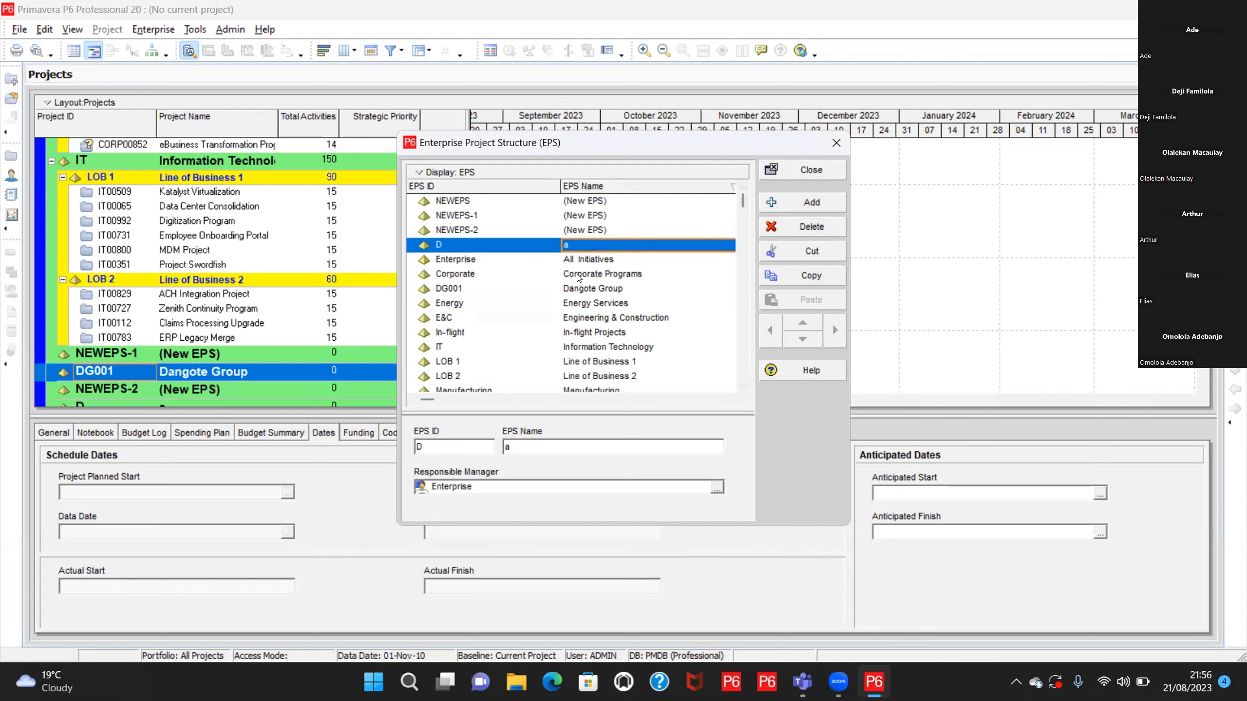
left_click(464, 262)
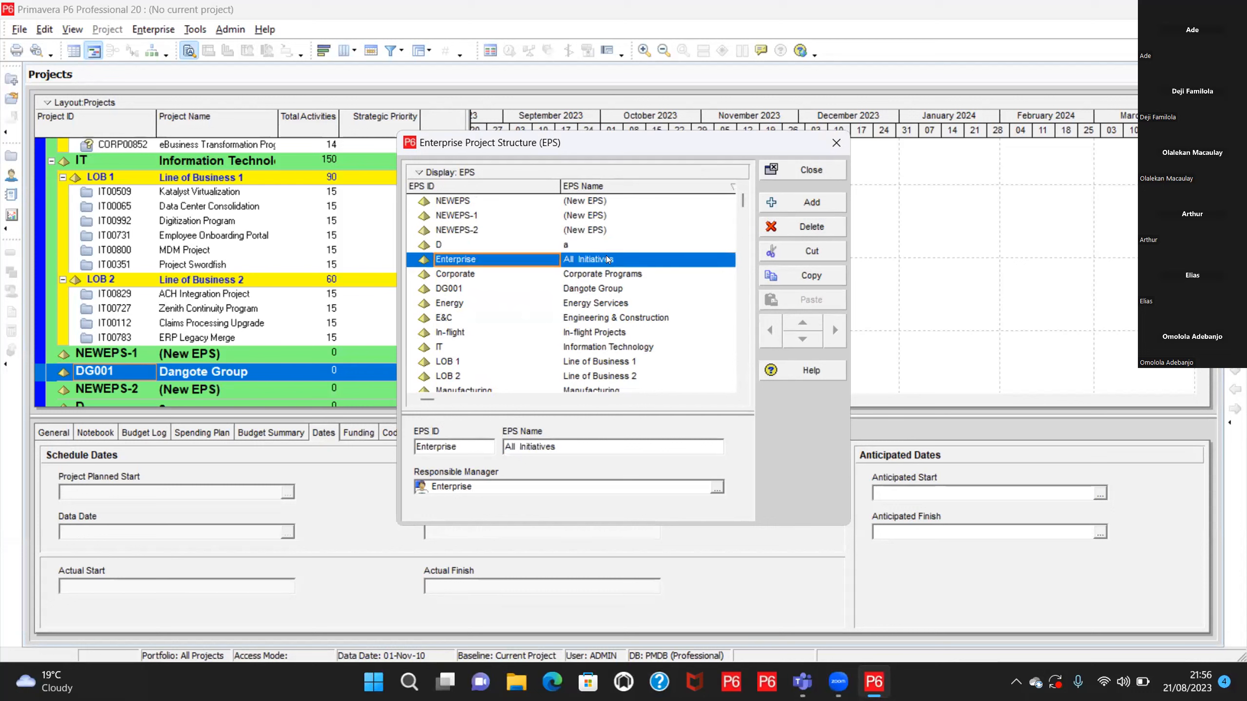
left_click(557, 326)
scroll(556, 325, "down", 2)
scroll(556, 325, "up", 2)
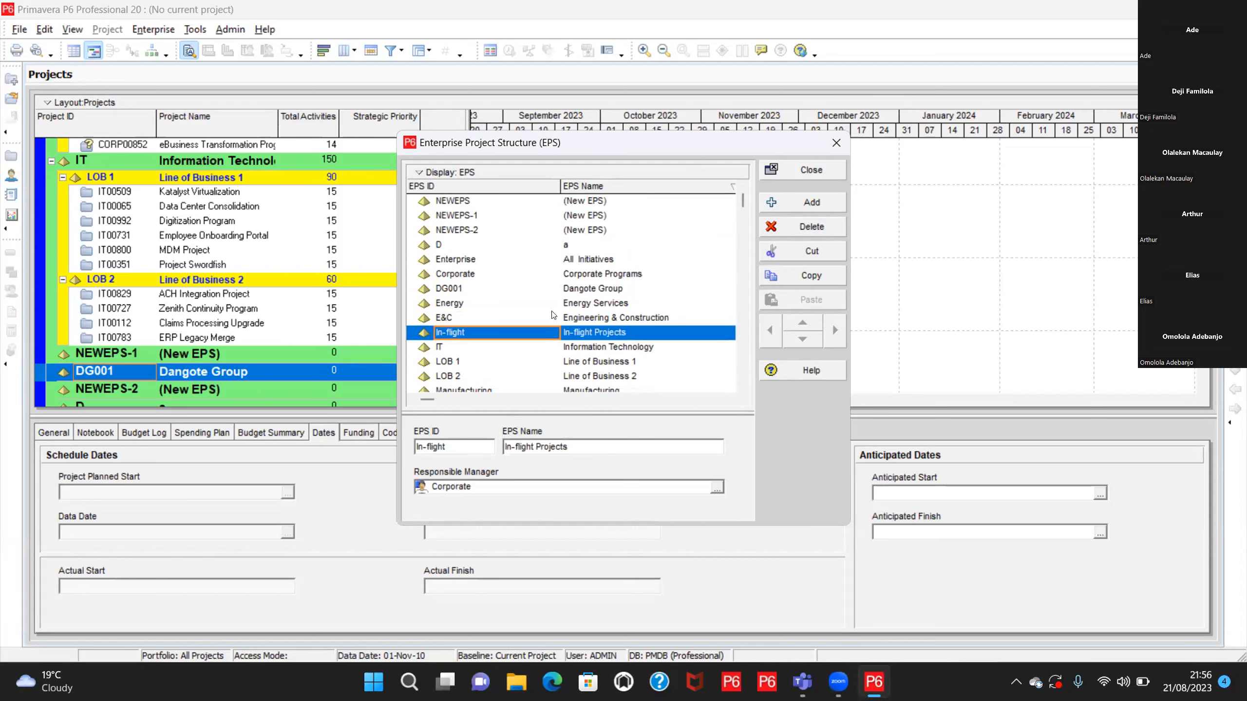
scroll(557, 282, "down", 2)
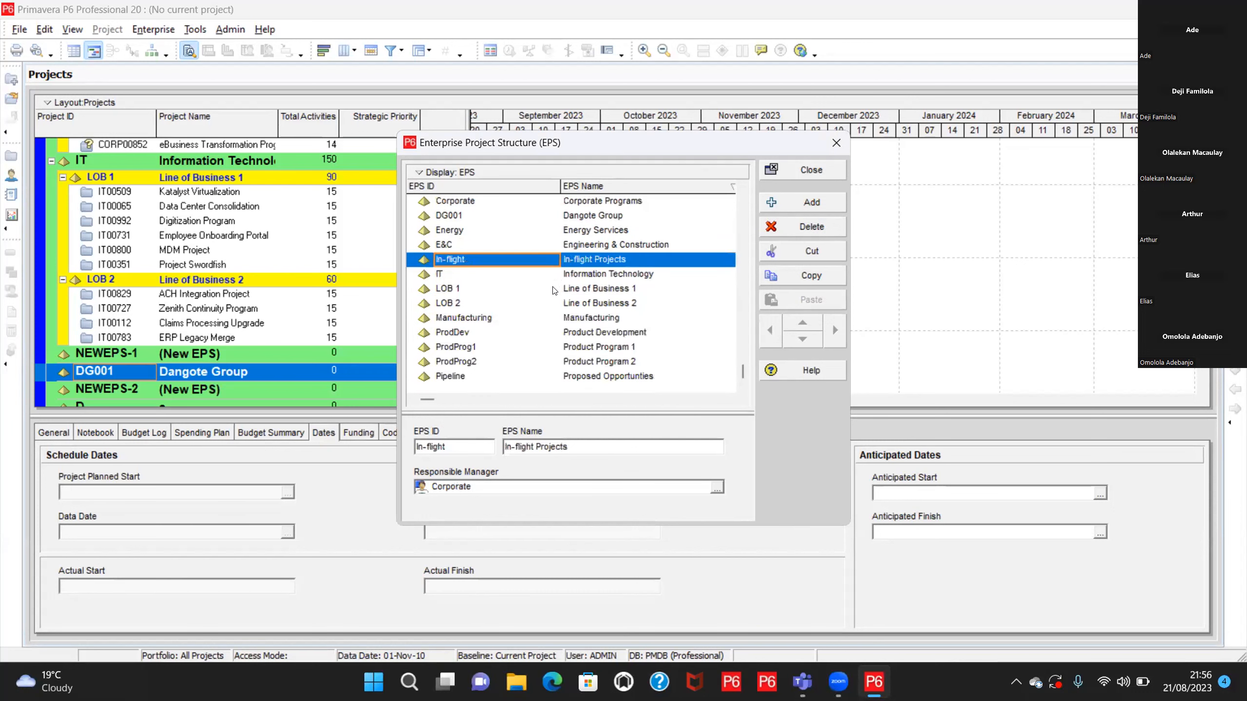
scroll(557, 290, "up", 2)
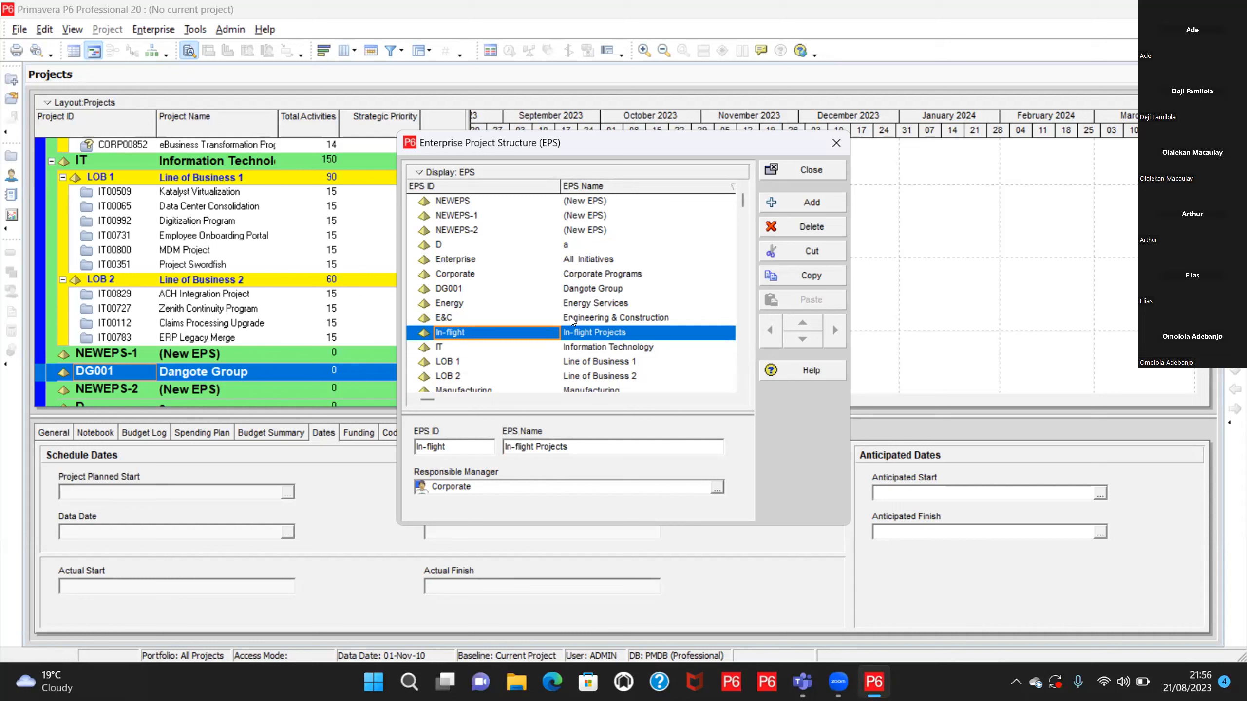
Cut the Dangote Group node DG001 and paste it onto the NEWEPS node at the start of the EPS list.
left_click(606, 289)
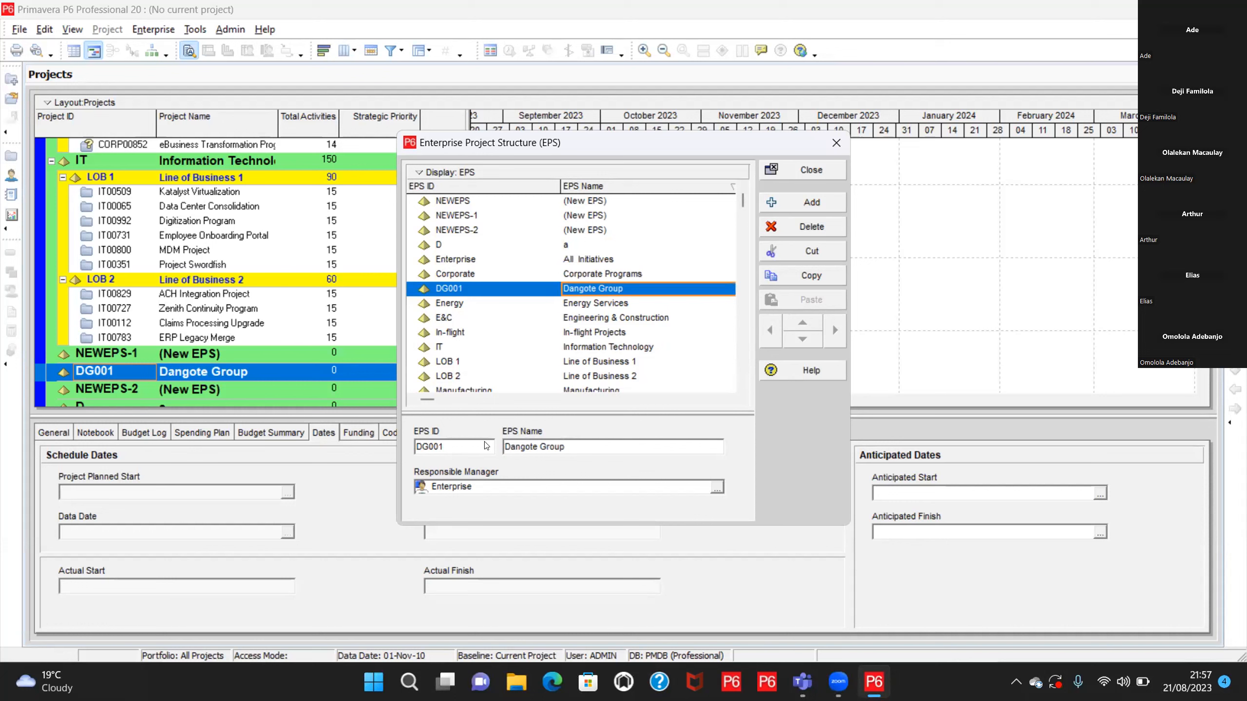
left_click(807, 253)
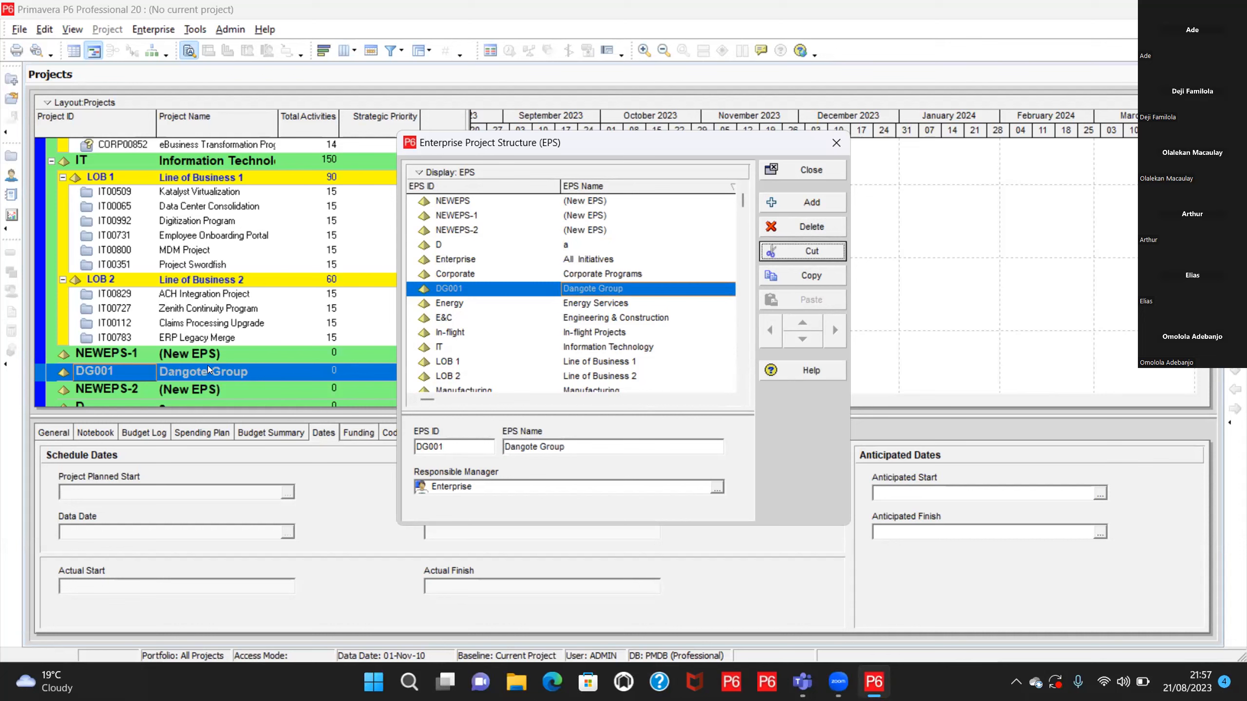
scroll(226, 305, "down", 1)
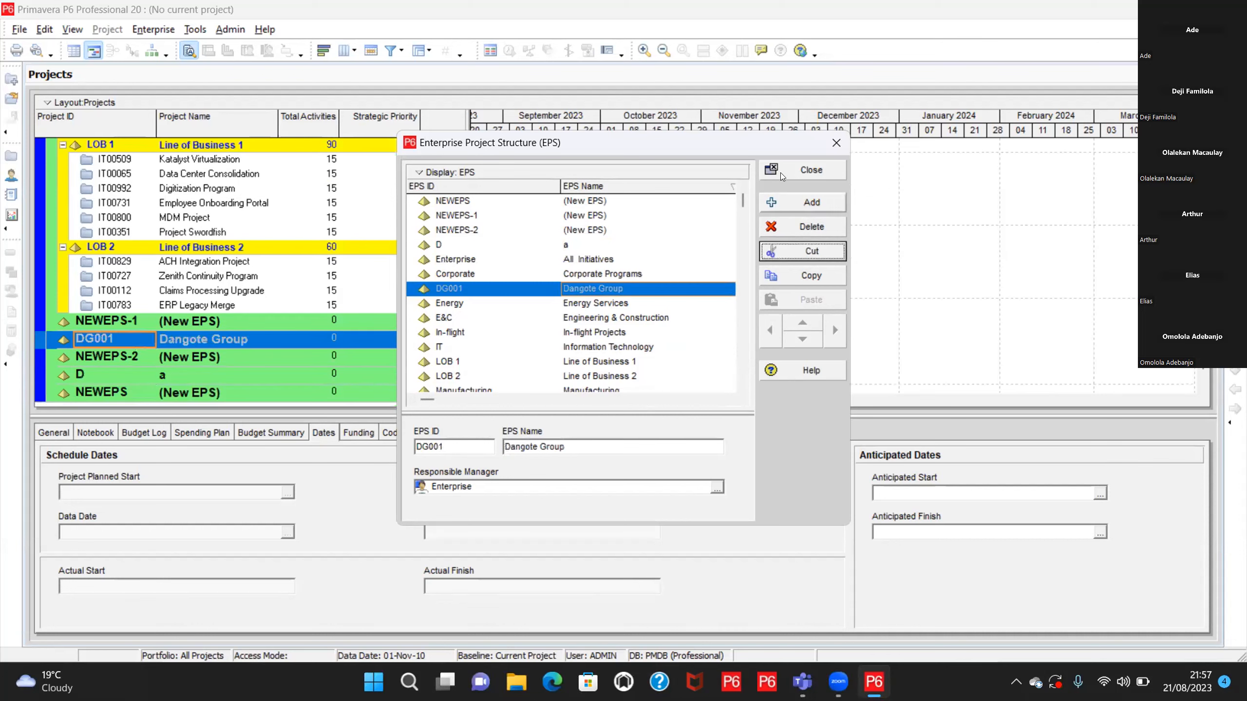
scroll(730, 310, "down", 2)
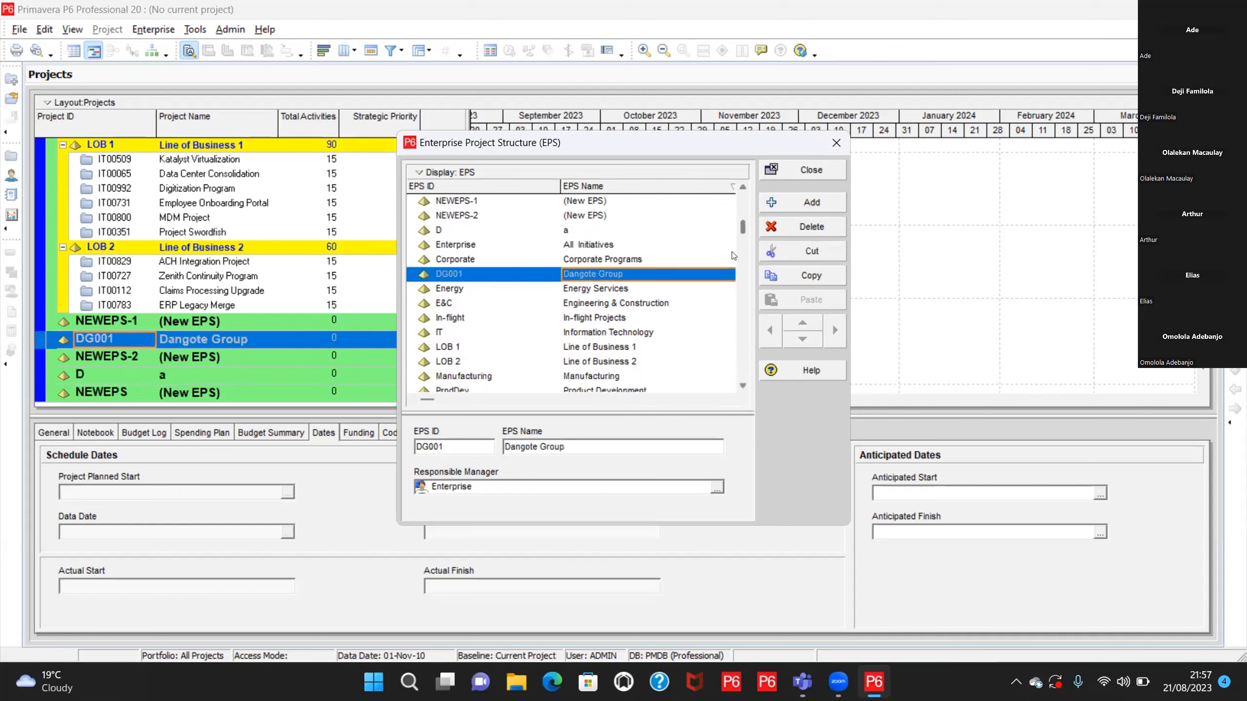
scroll(730, 309, "down", 3)
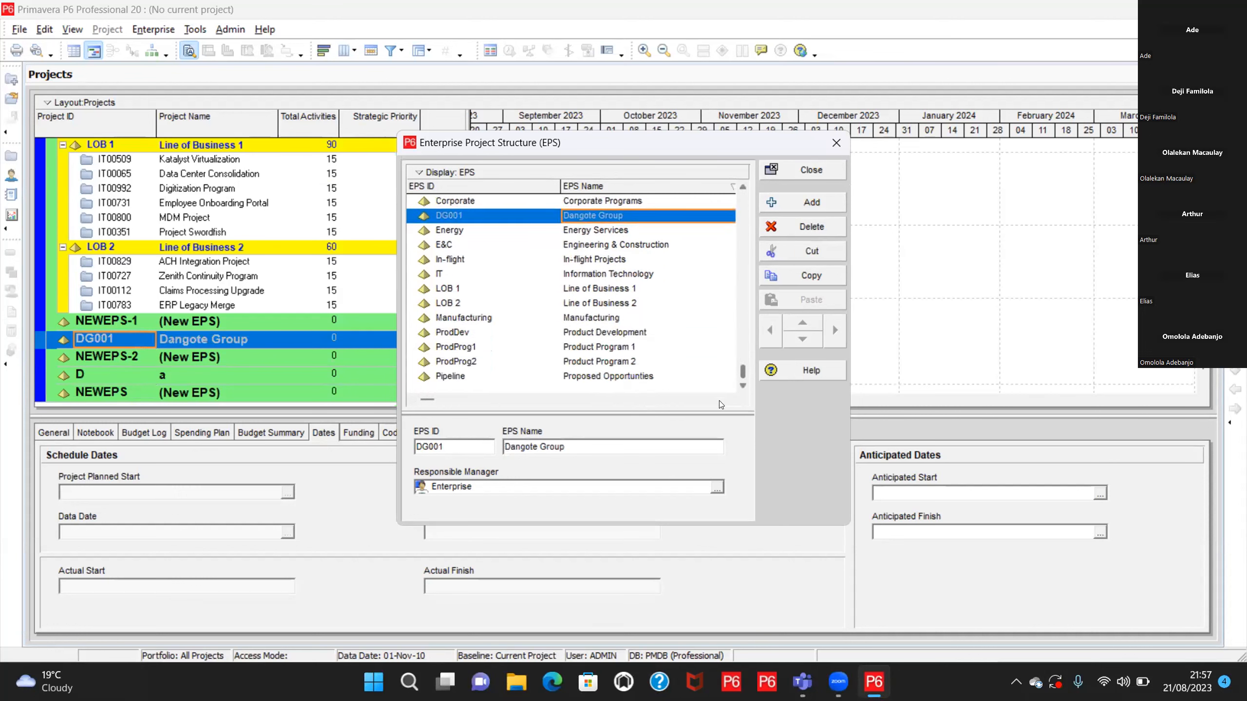
key("ctrl+x")
left_click(623, 377)
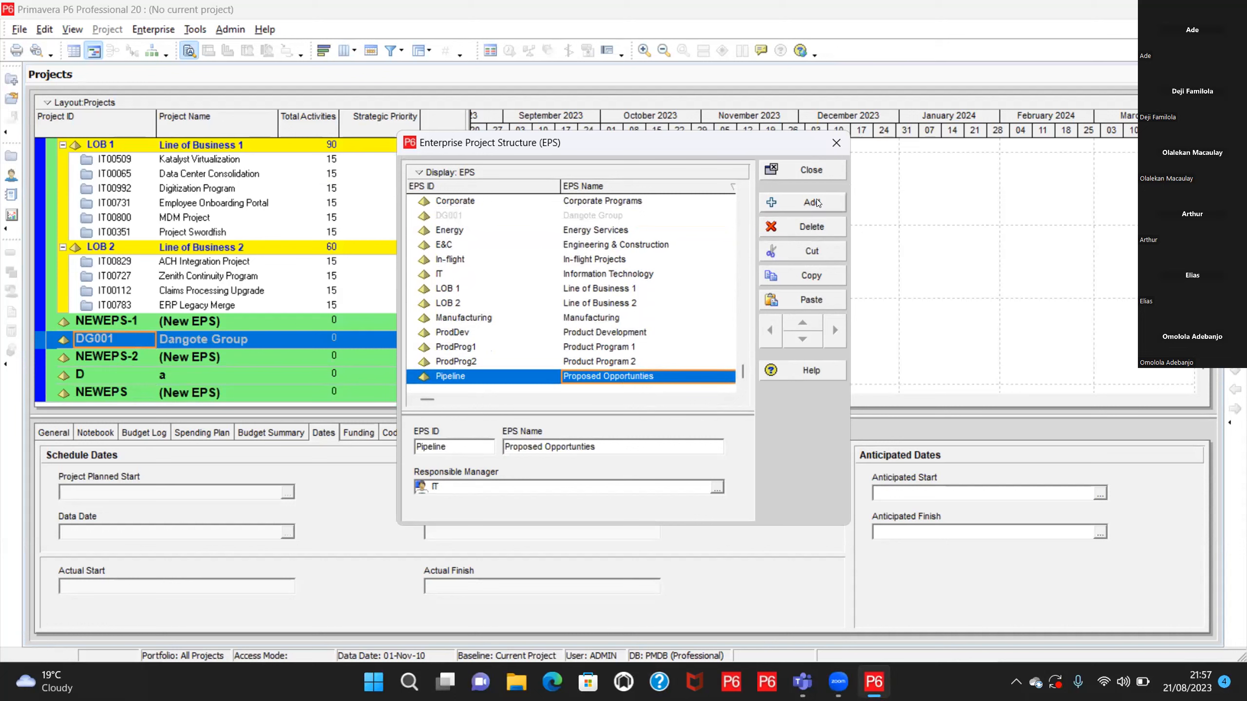
scroll(590, 242, "up", 5)
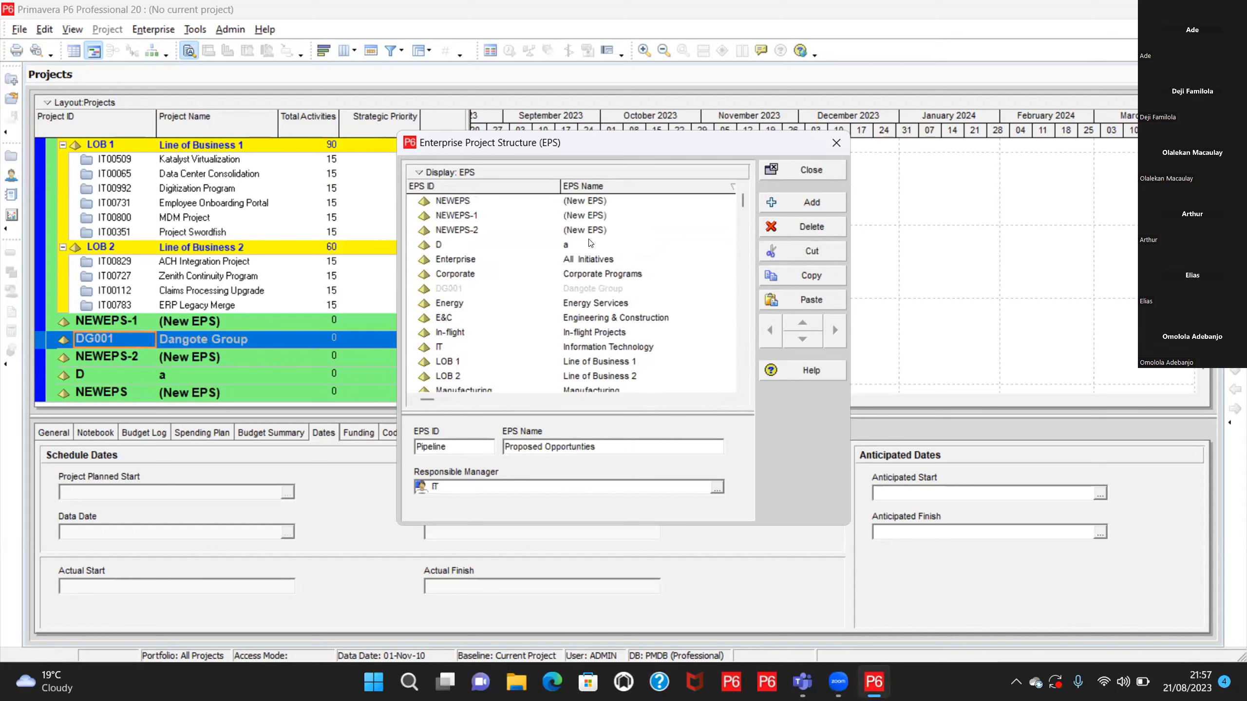
left_click(587, 201)
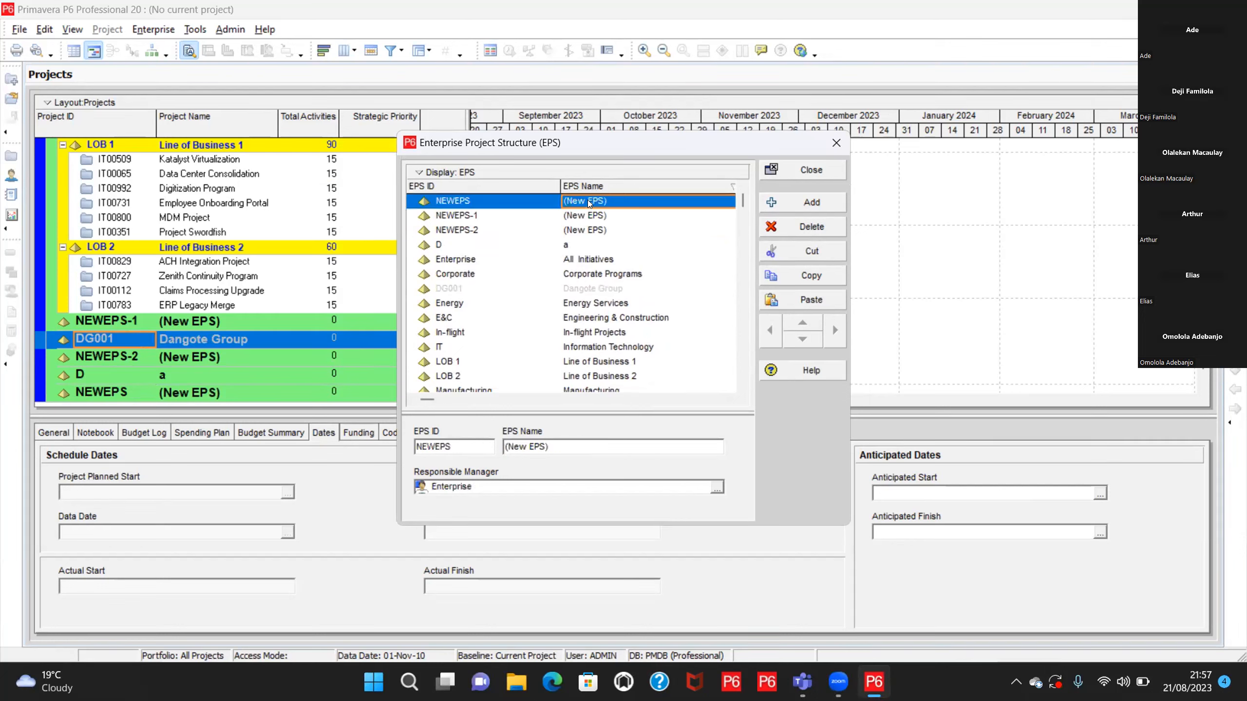
right_click(587, 199)
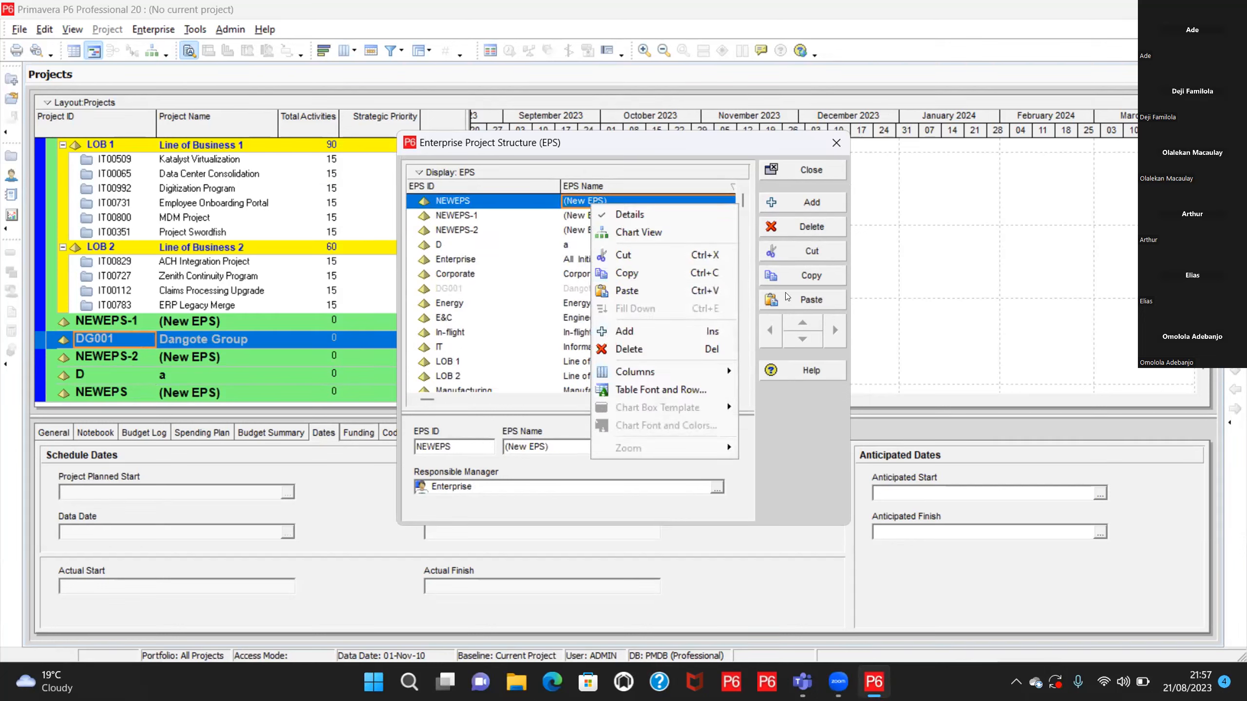
left_click(811, 299)
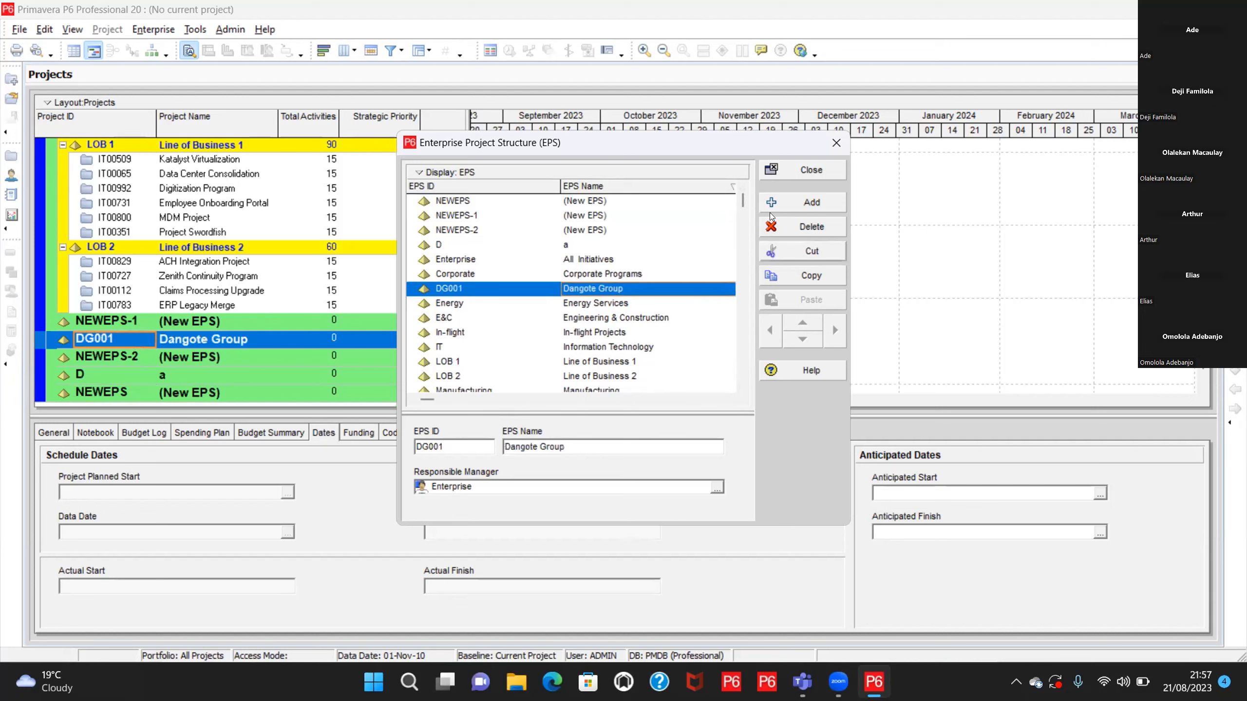
scroll(731, 308, "down", 1)
scroll(732, 314, "down", 1)
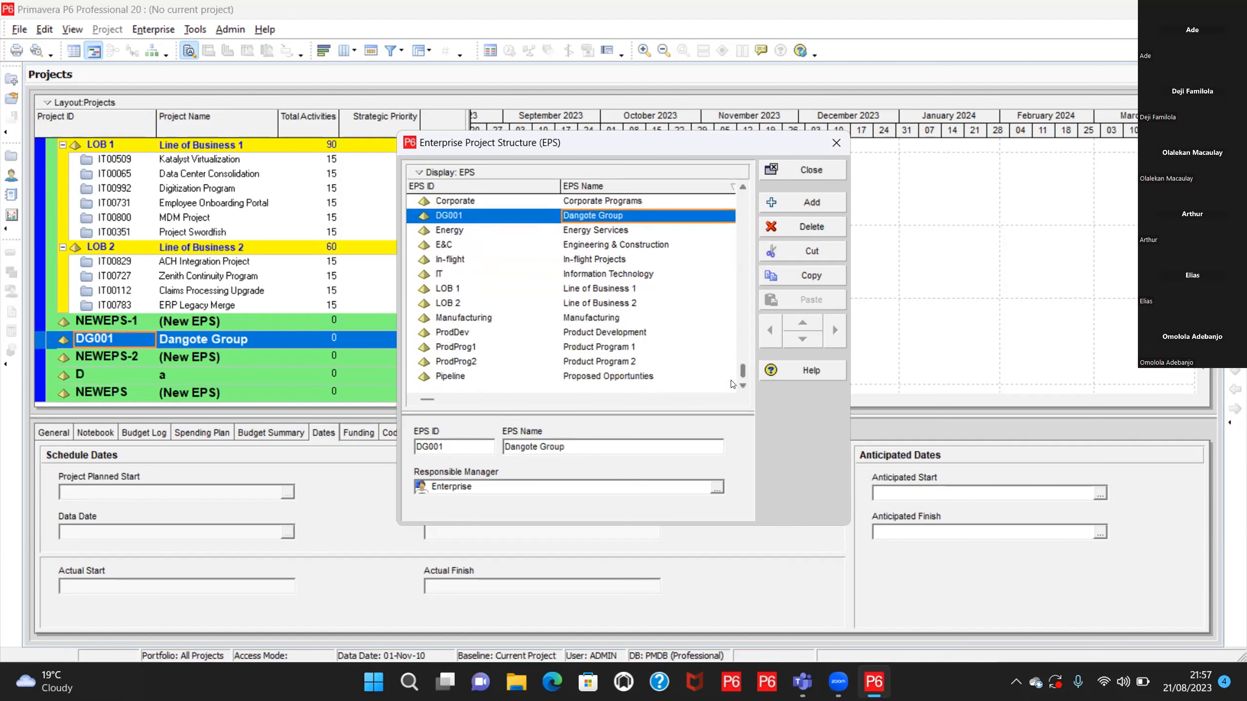
scroll(734, 337, "up", 1)
left_click_drag(741, 336, 741, 190)
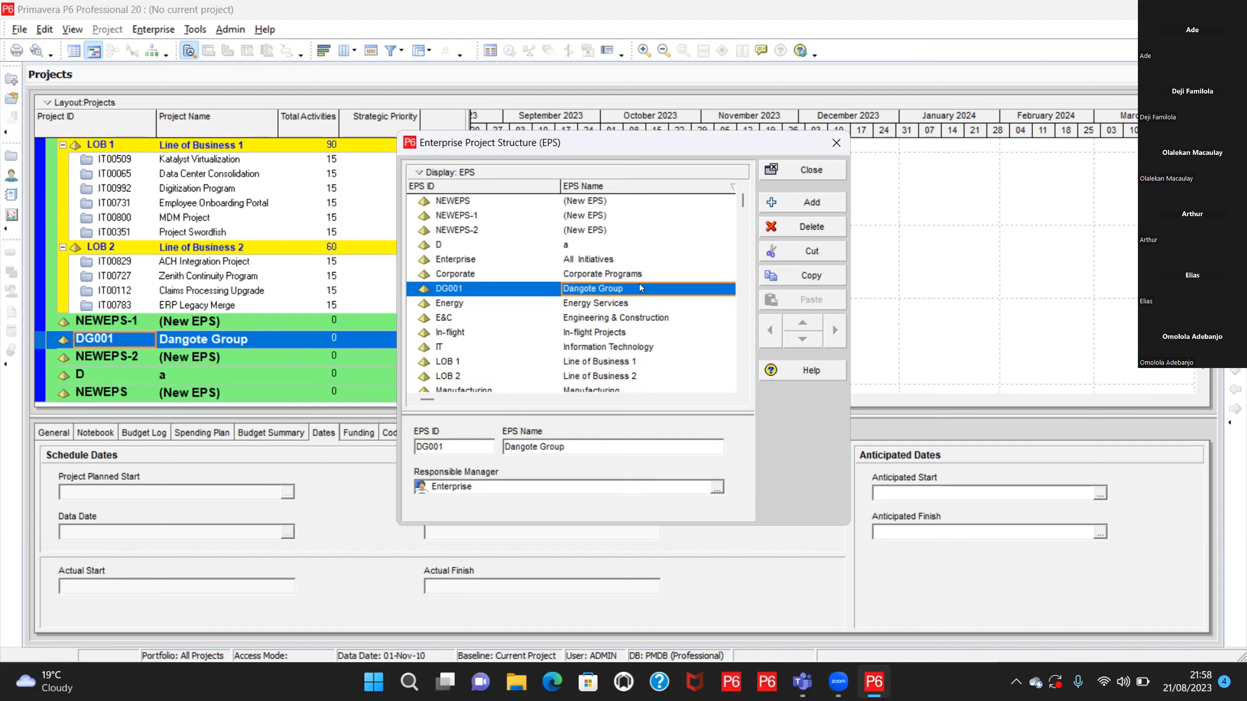
Close the Enterprise Project Structure window and check the program's version in its About information.
mouse_move(836, 673)
left_click(805, 171)
left_click(265, 29)
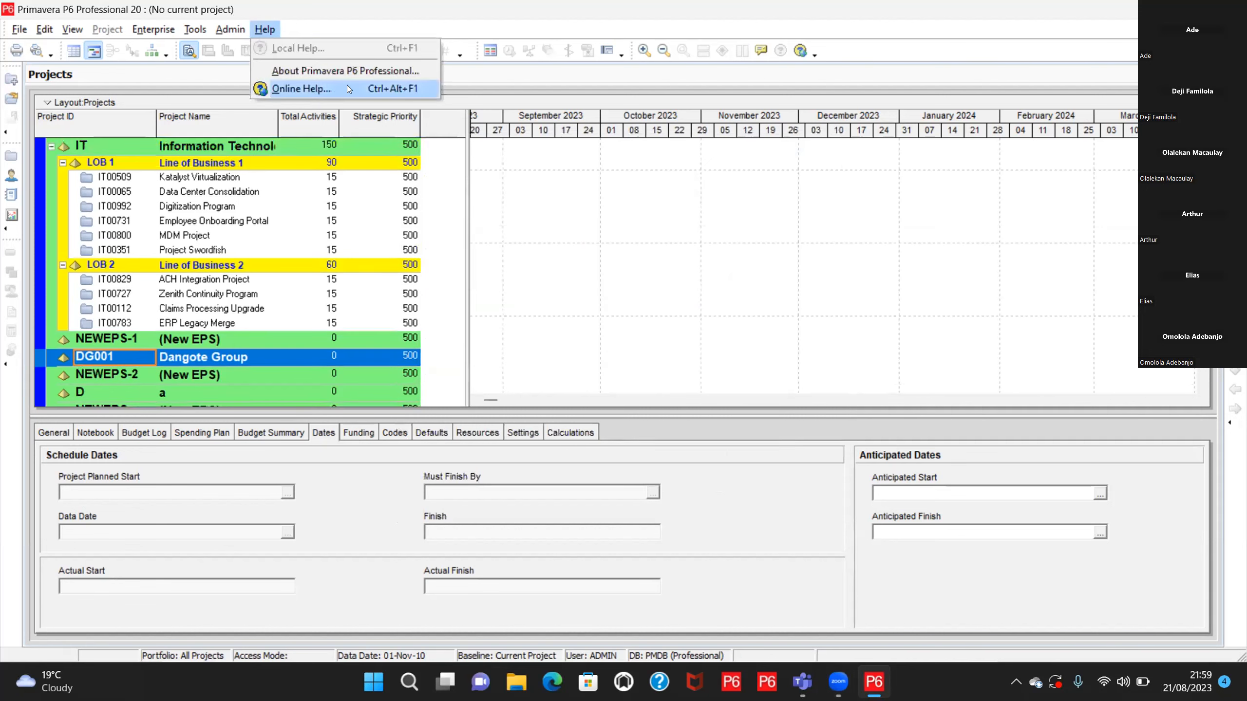
left_click(329, 71)
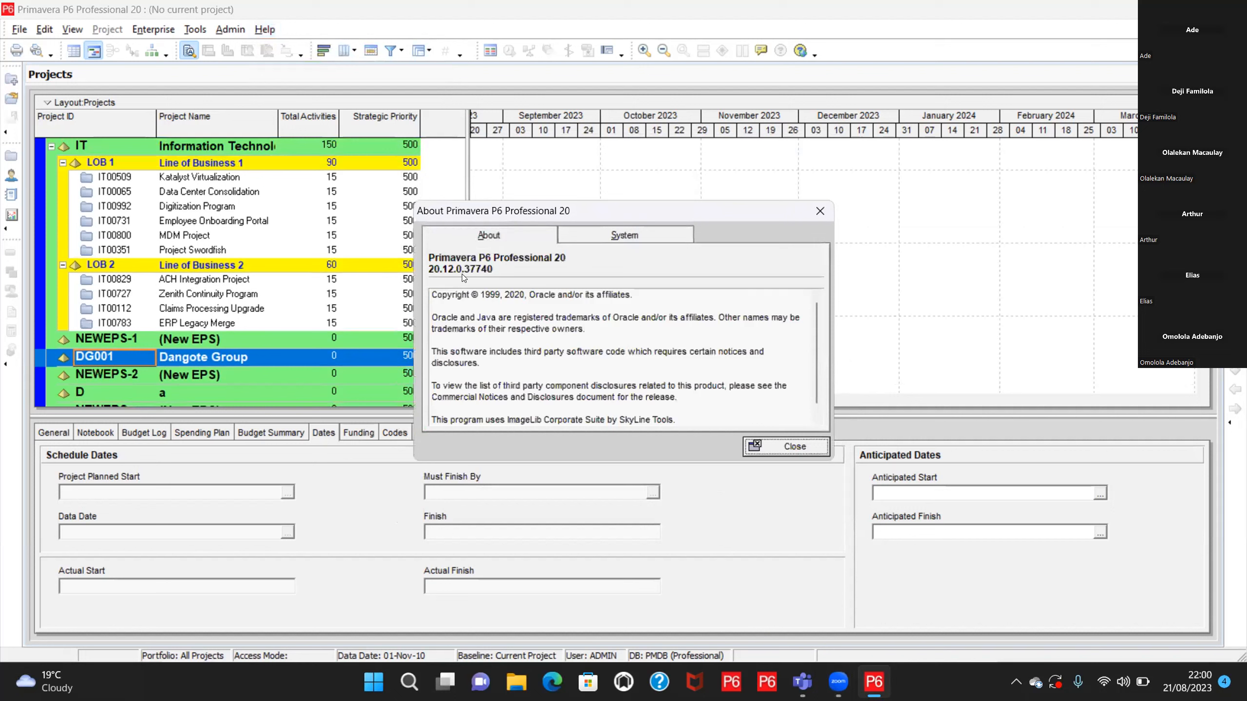
left_click(782, 452)
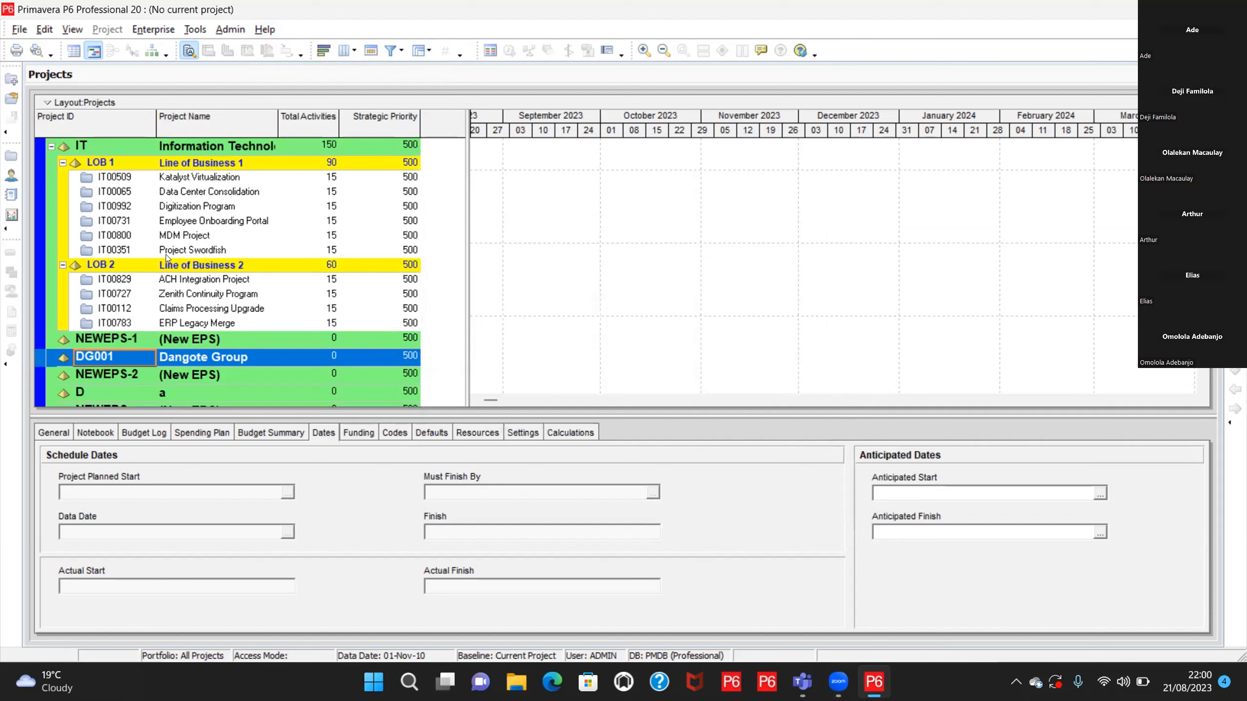
Look through the projects list, from the Corporate and IT programs to the new EPS nodes at its end.
left_click(142, 279)
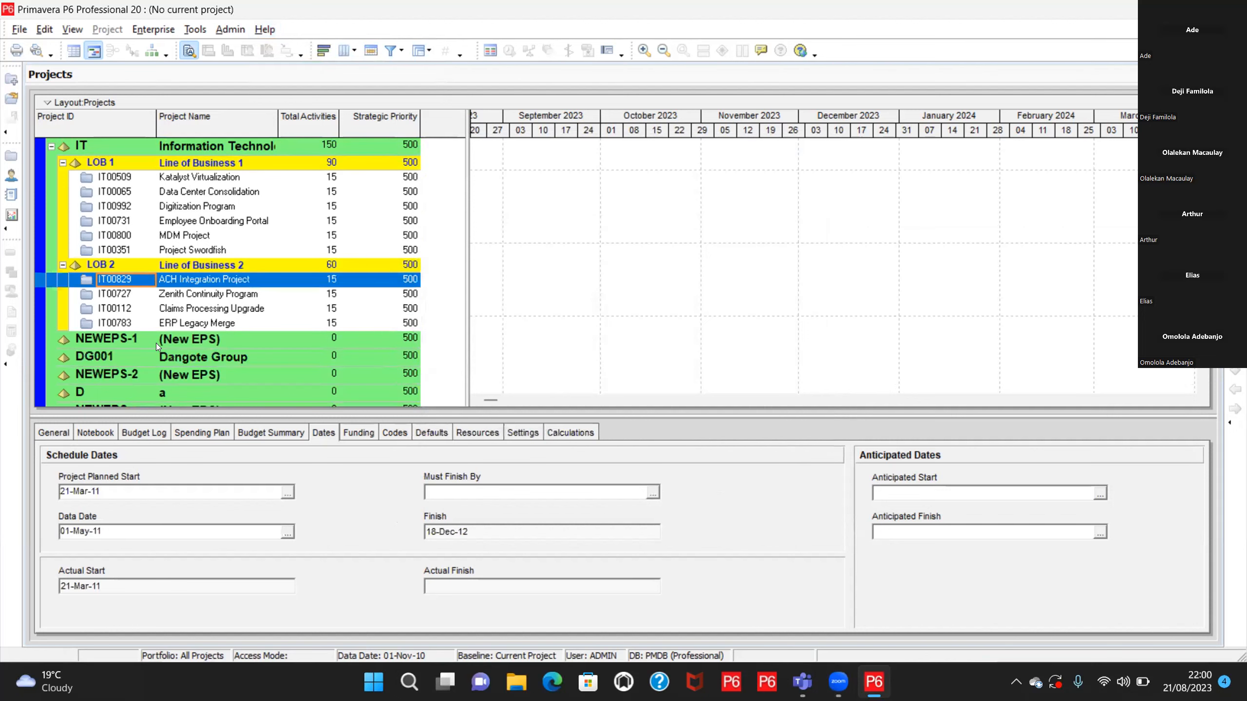
scroll(209, 343, "down", 1)
scroll(93, 311, "up", 3)
scroll(199, 373, "up", 3)
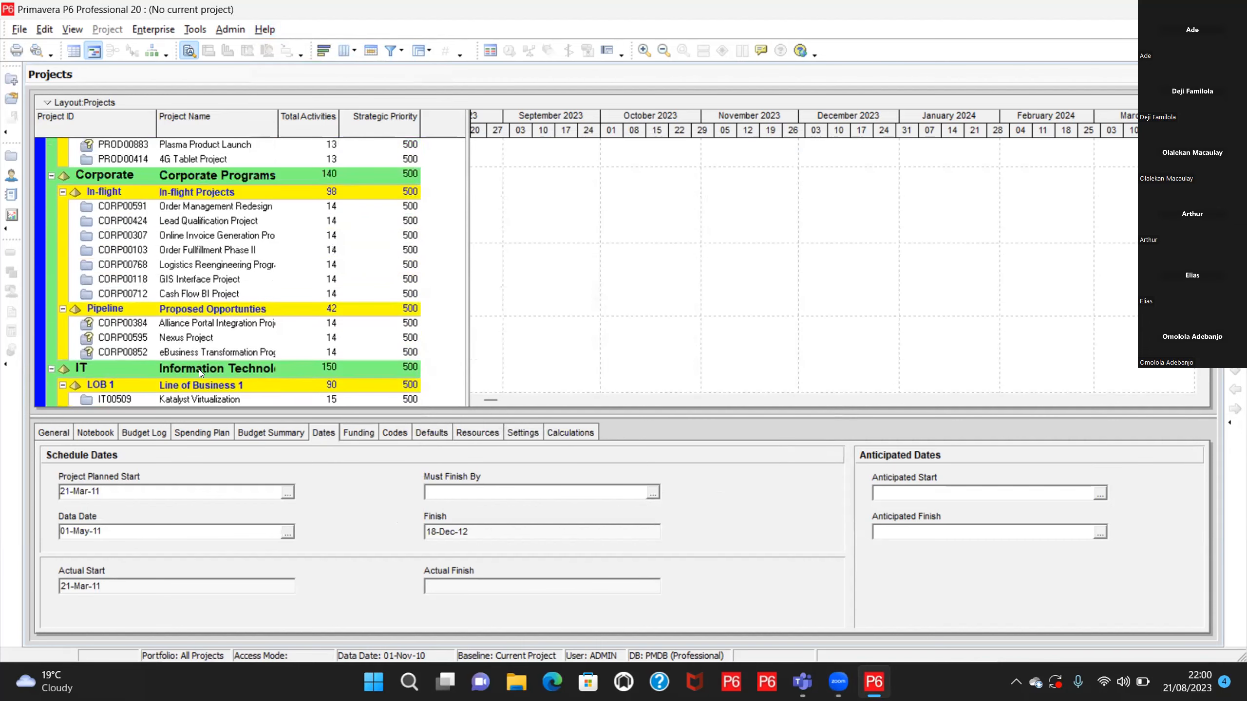
scroll(199, 373, "down", 4)
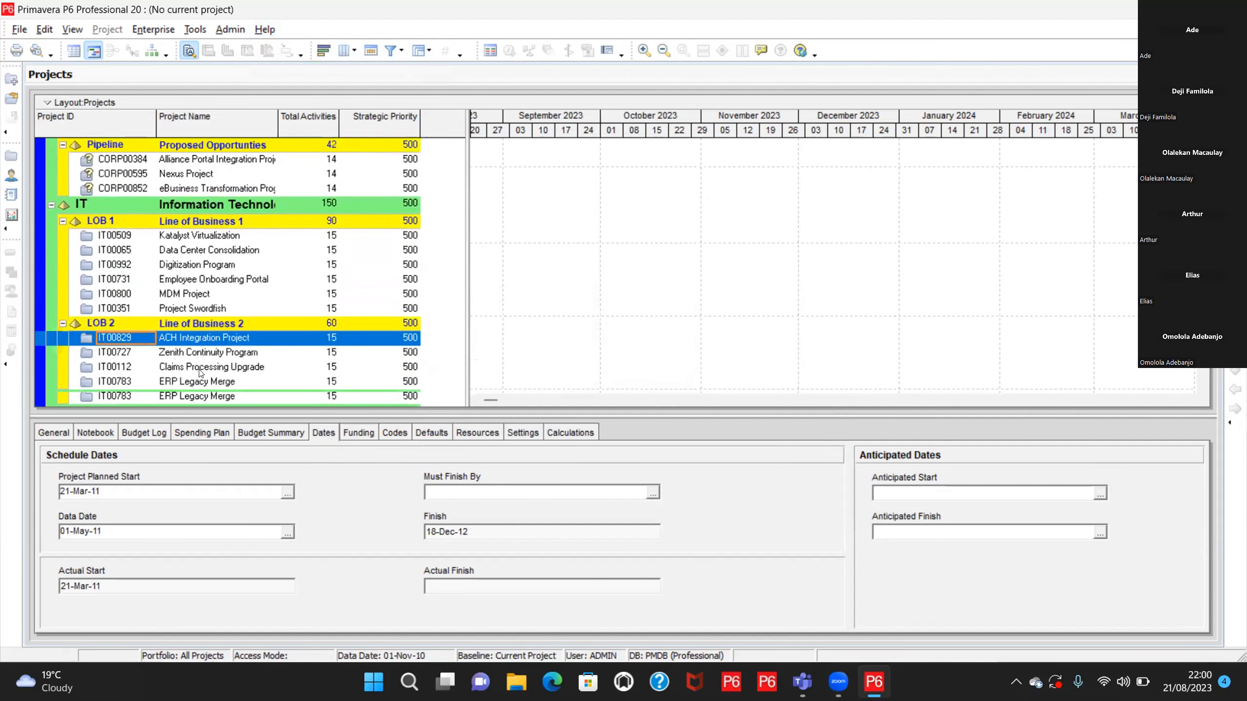
scroll(200, 374, "down", 3)
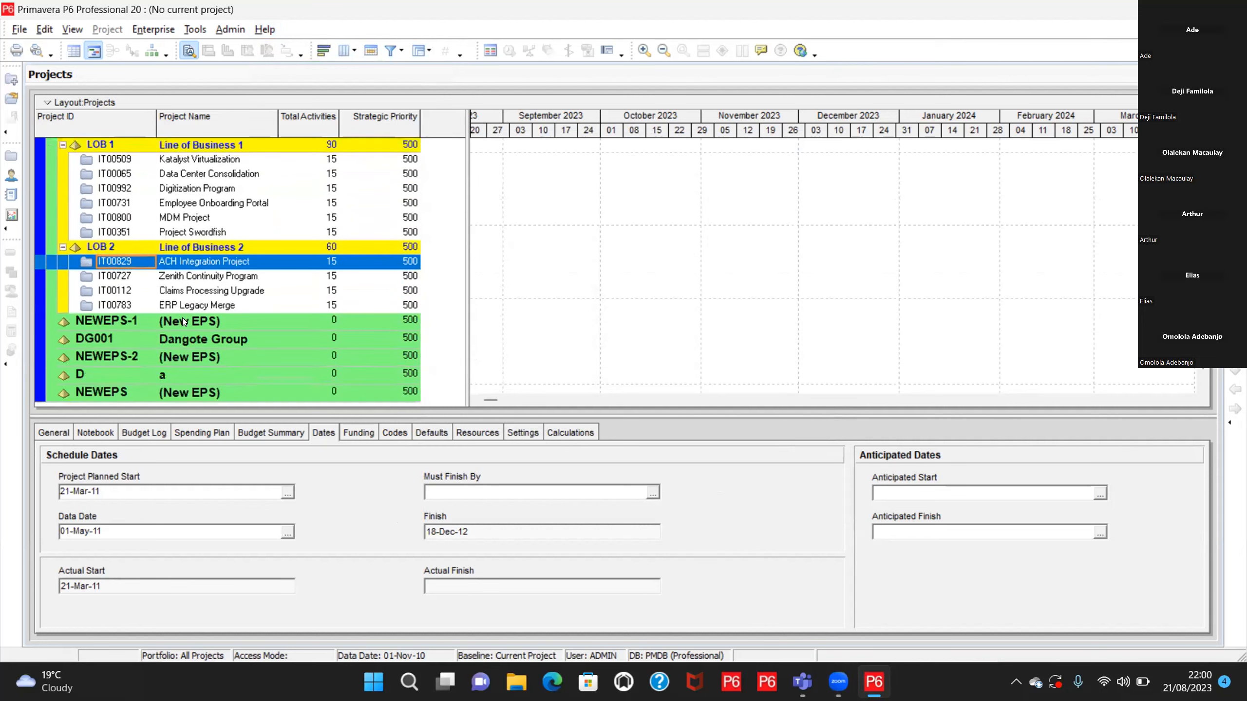
left_click(184, 322)
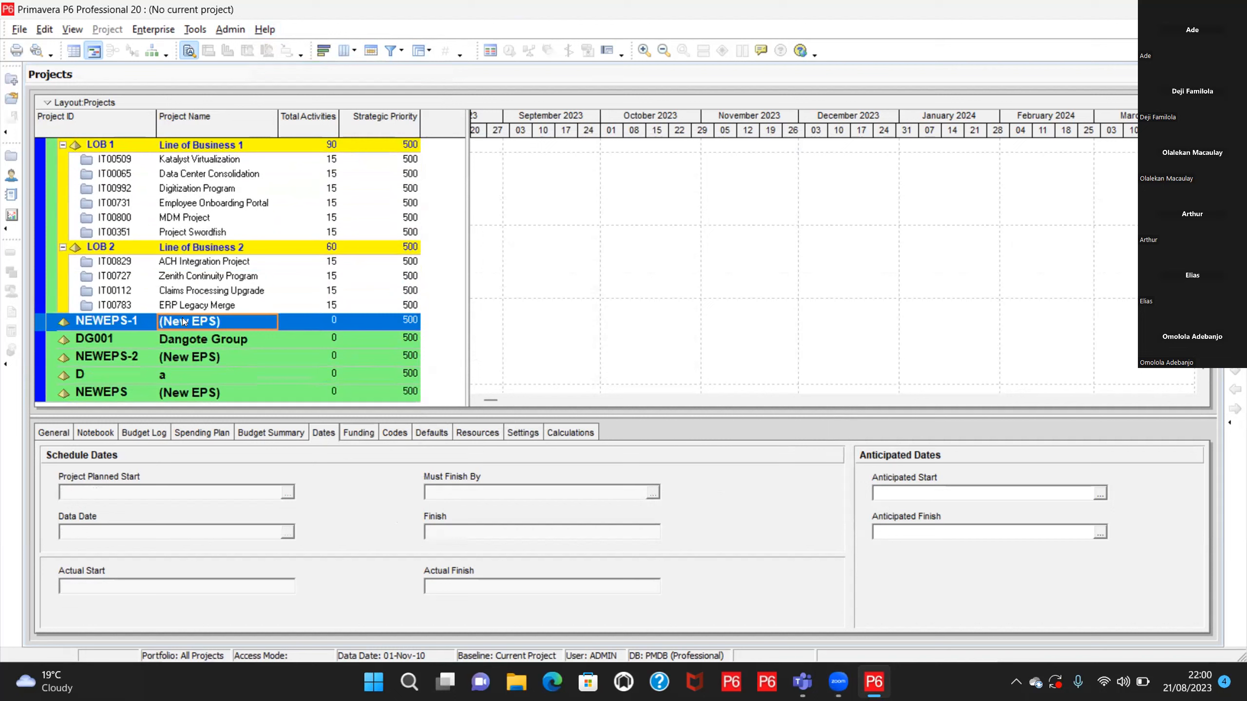
Exit Primavera P6 Professional 20 and confirm the exit.
left_click(18, 30)
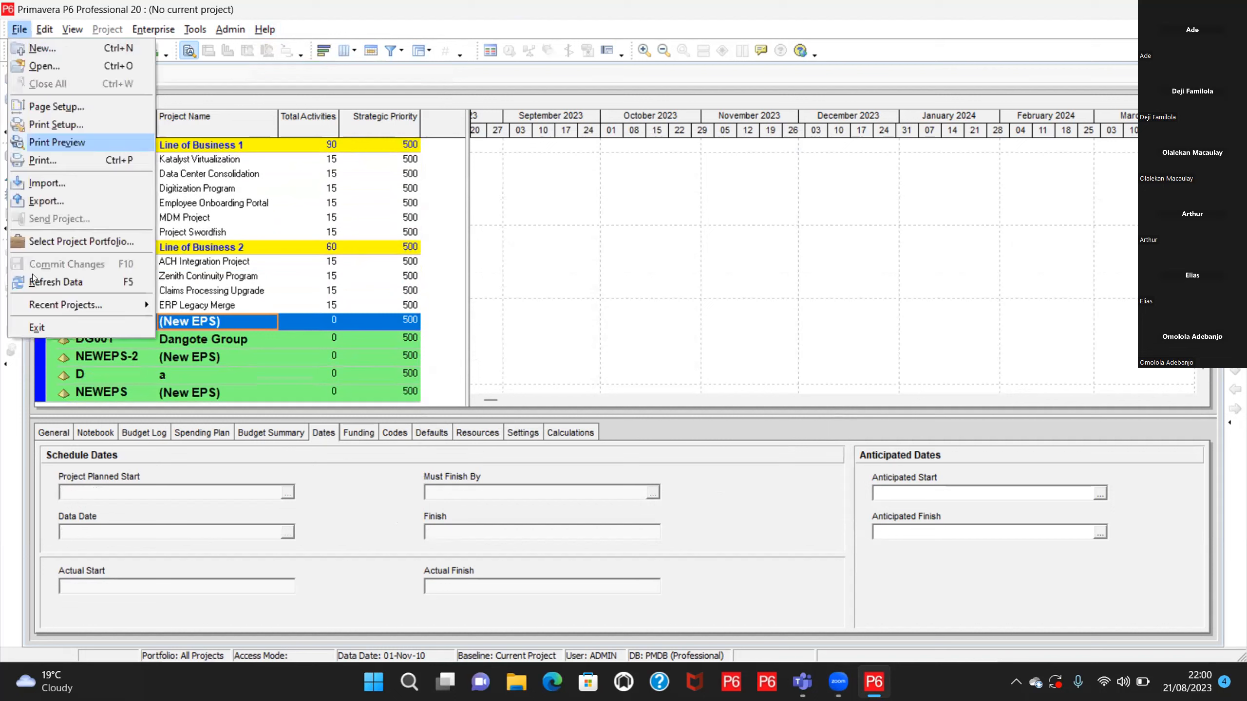
left_click(35, 329)
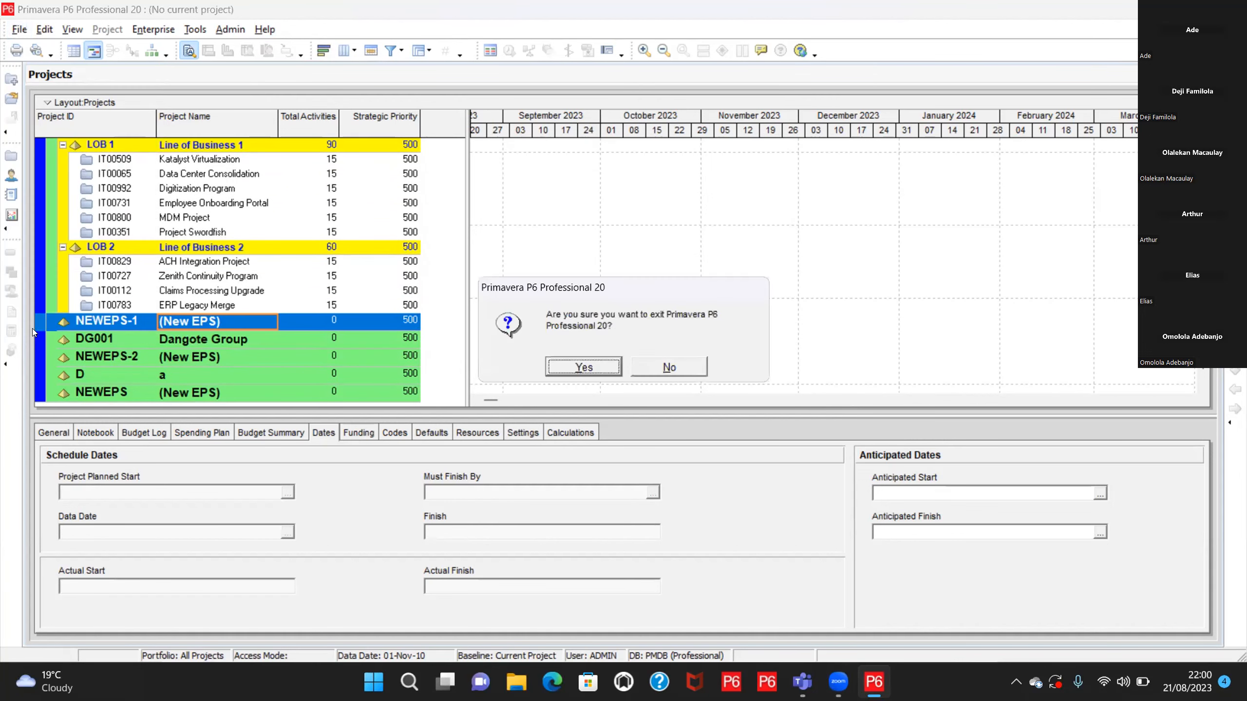
left_click(604, 365)
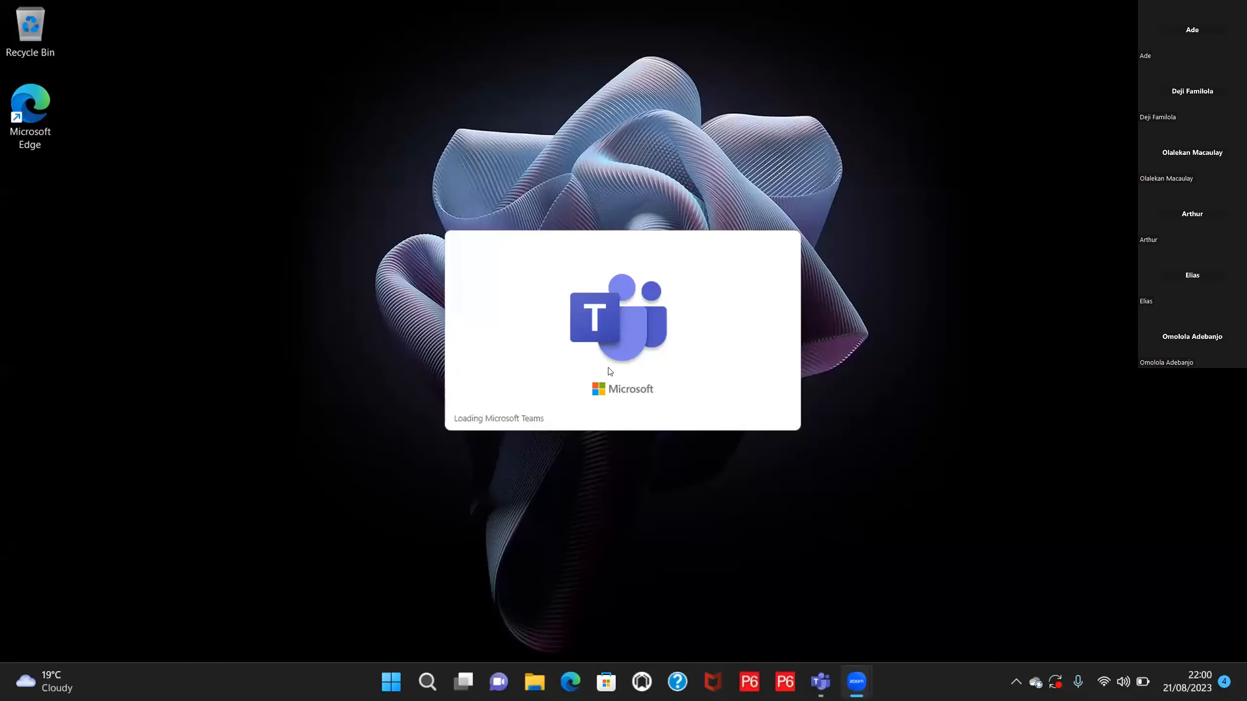
left_click(745, 684)
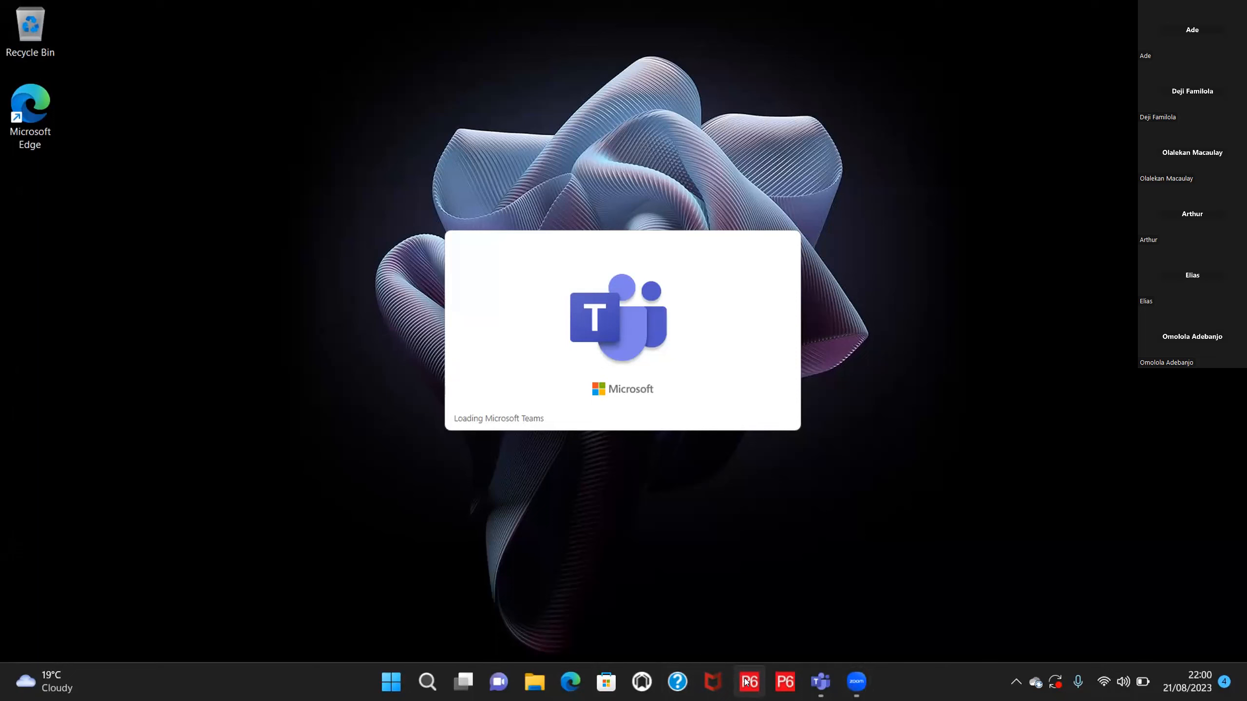
left_click(783, 683)
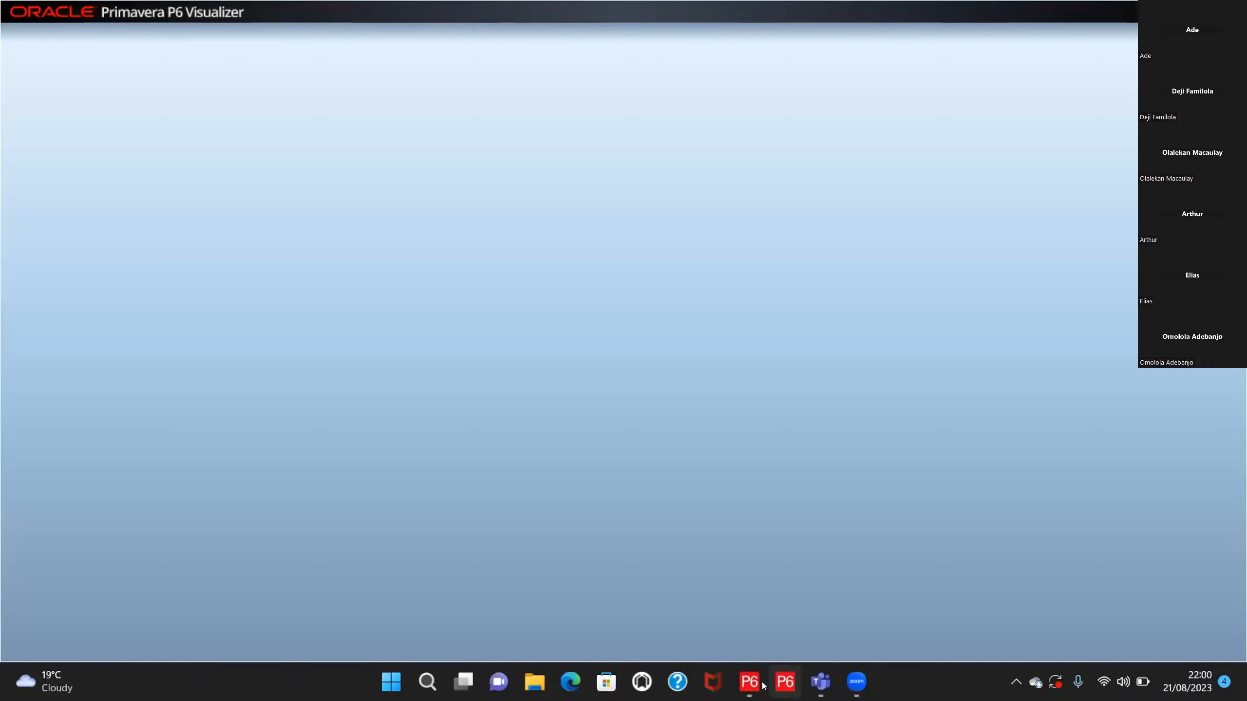
left_click(747, 683)
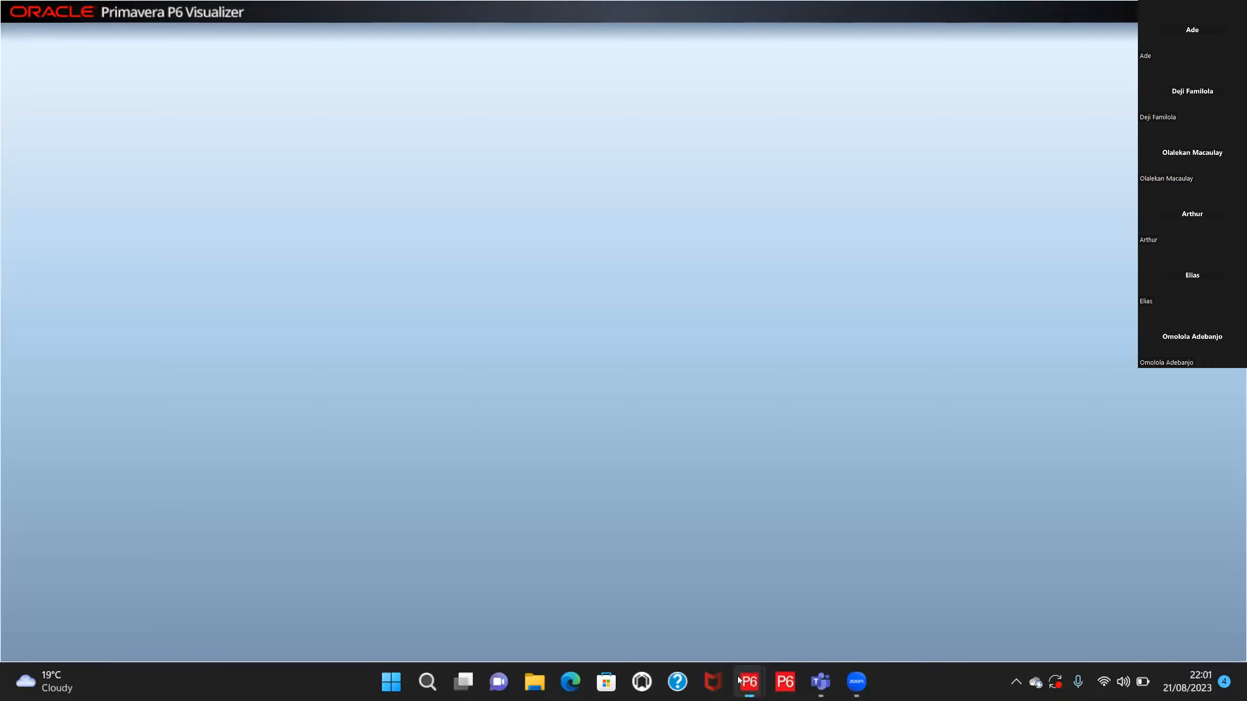
right_click(740, 685)
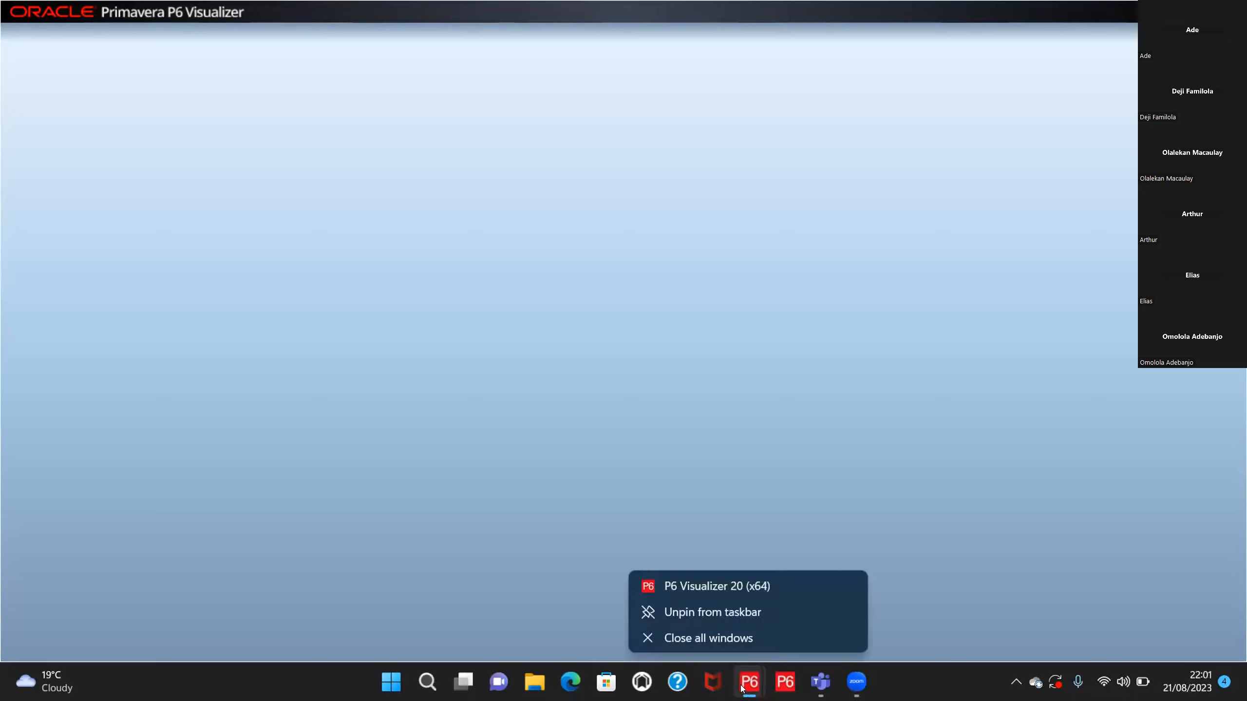
left_click(710, 611)
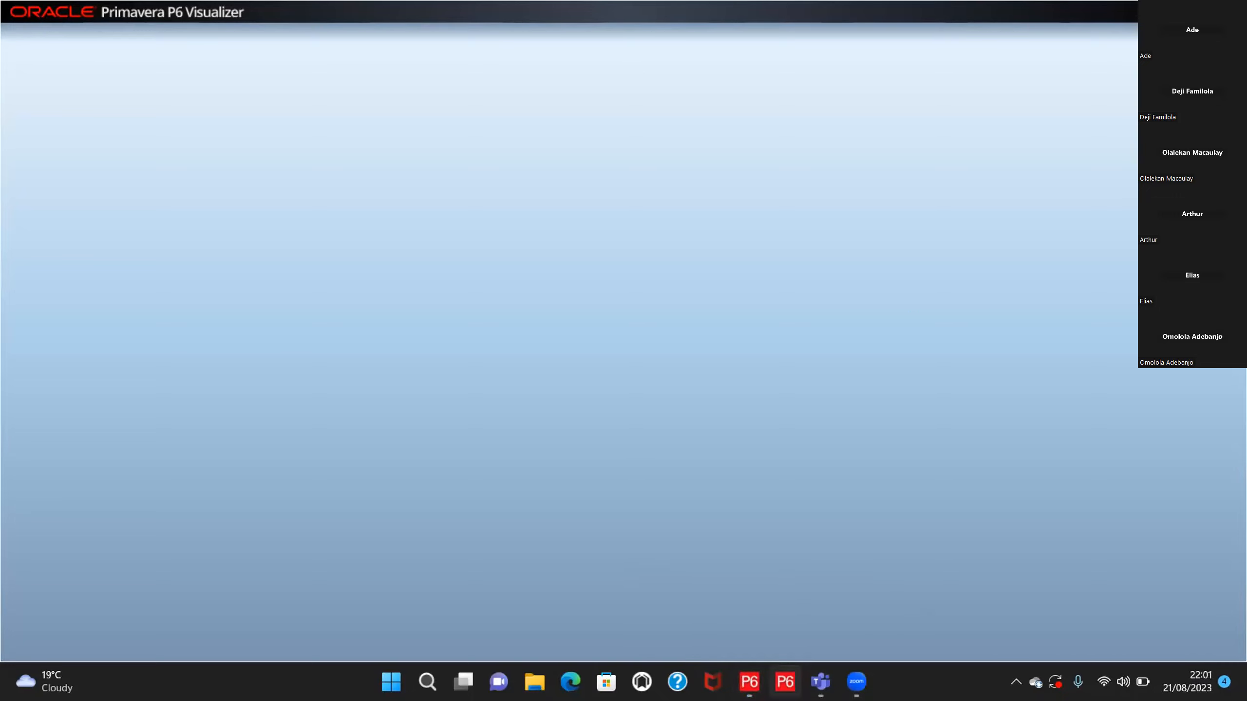
left_click(785, 683)
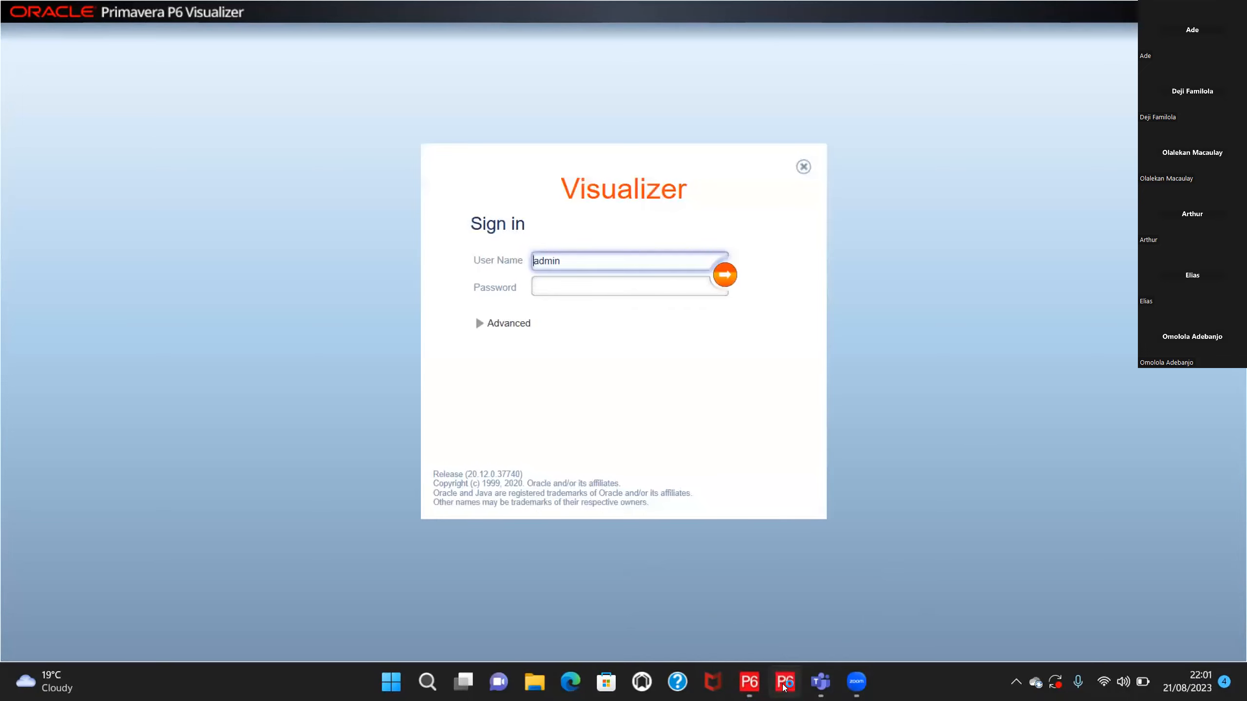
left_click(804, 166)
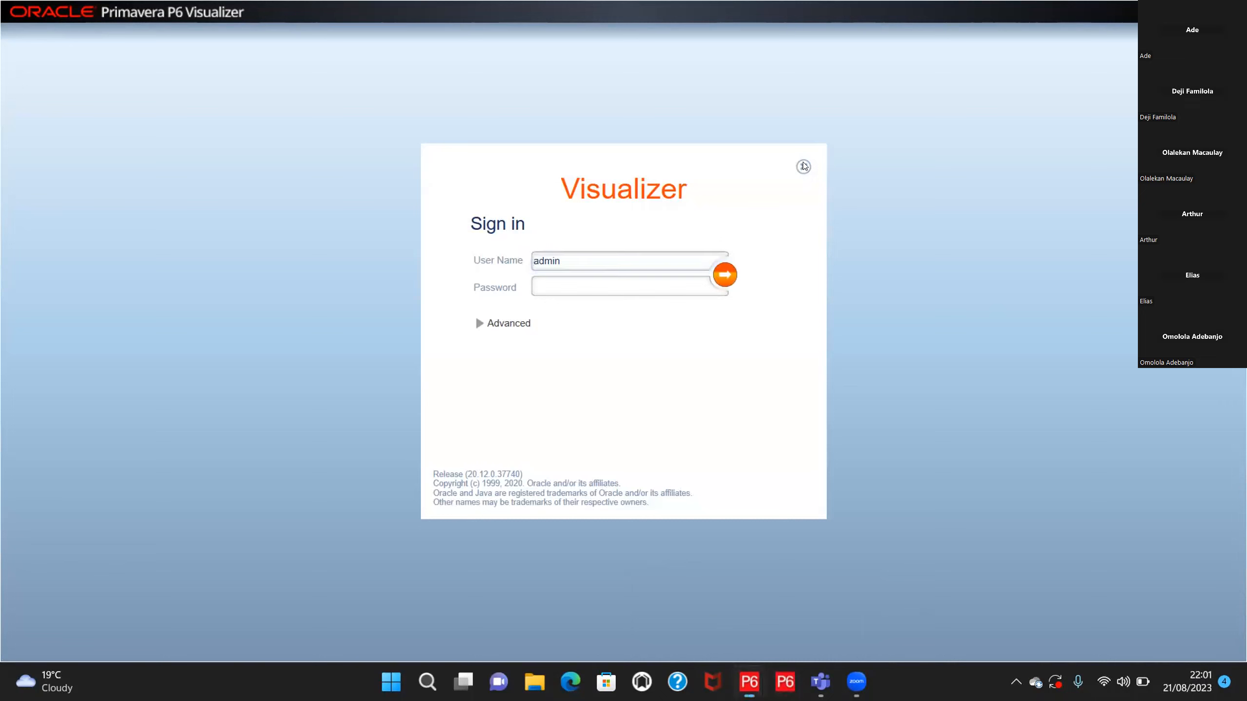